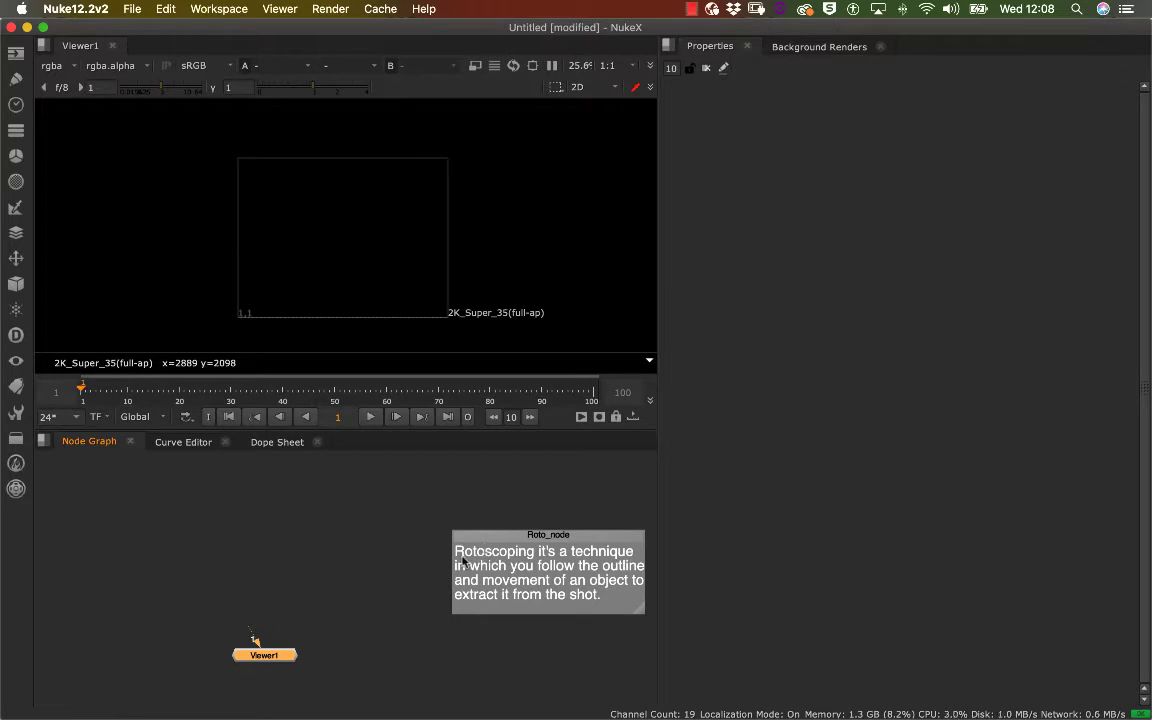
# - Add a Roto node to the node graph and connect it above the Viewer node
pyautogui.press('o')
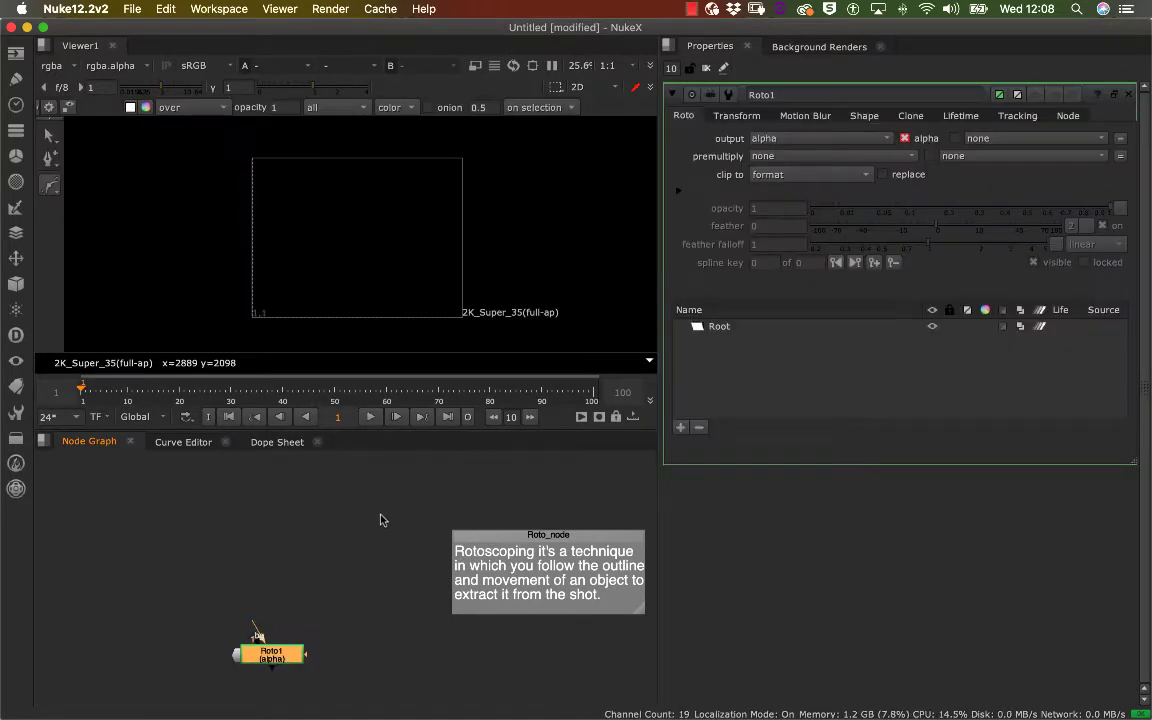
pyautogui.moveTo(277, 653); pyautogui.dragTo(272, 576)
pyautogui.moveTo(253, 632); pyautogui.dragTo(289, 582)
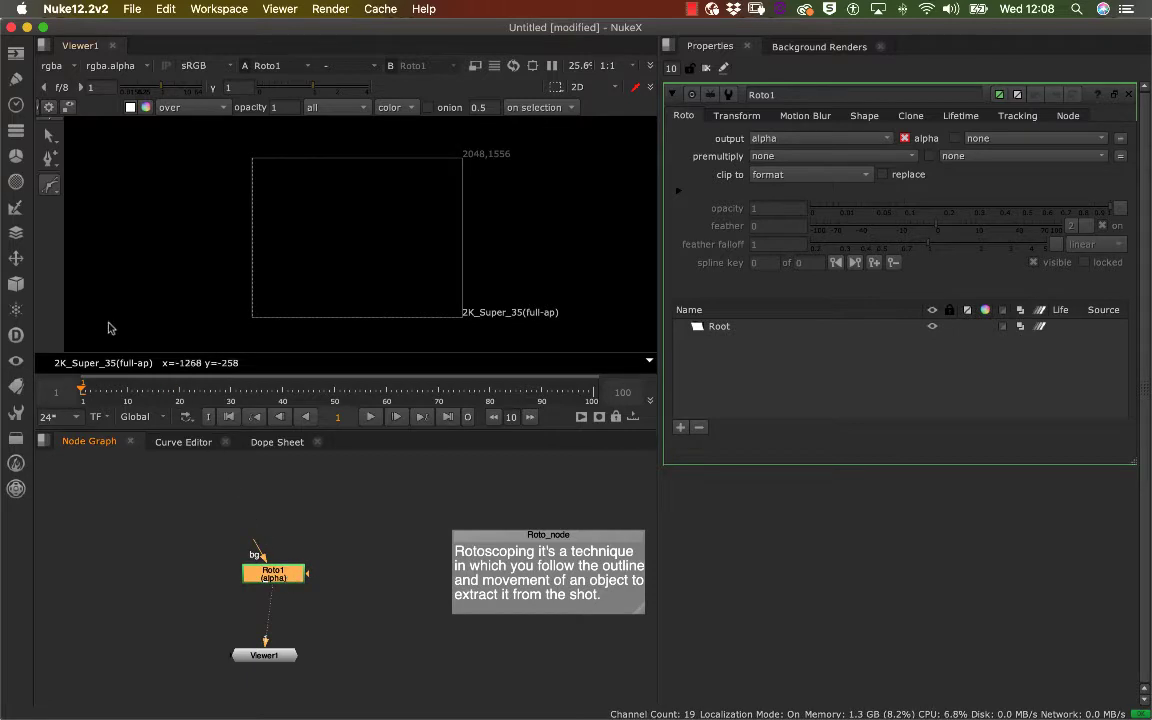
# - Add a second Roto node below the first one and delete it again
pyautogui.click(18, 79)
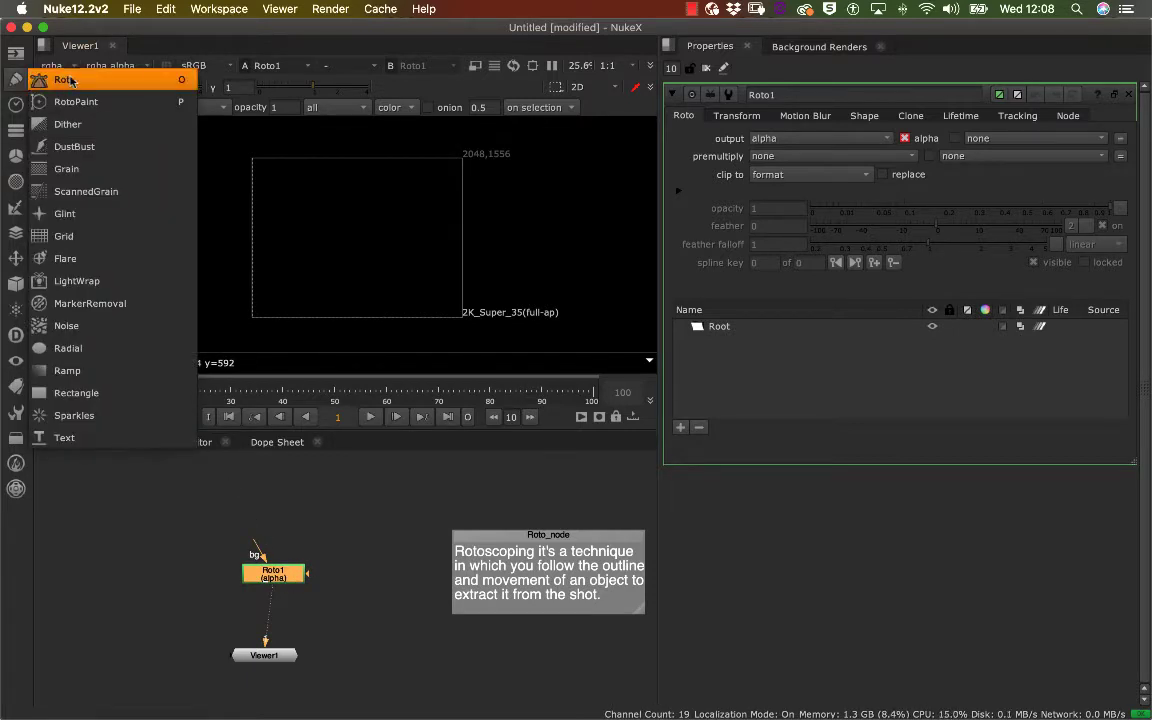
pyautogui.click(66, 80)
pyautogui.click(283, 532)
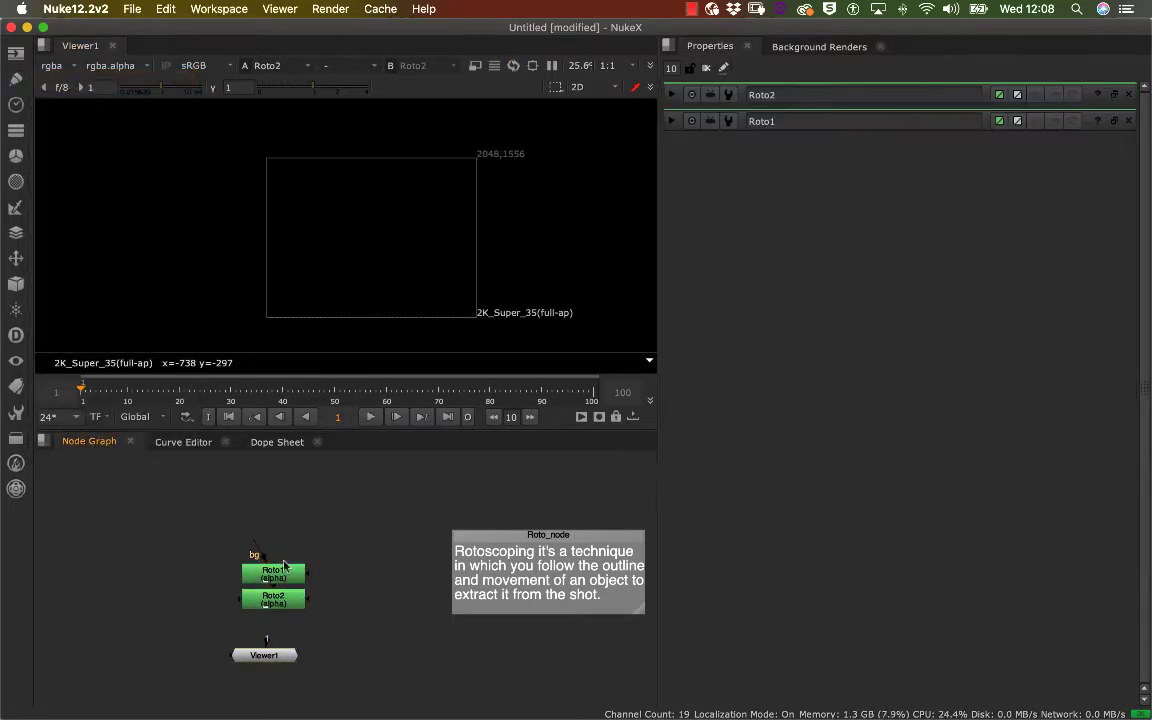
pyautogui.moveTo(283, 570); pyautogui.dragTo(283, 550)
pyautogui.click(282, 605)
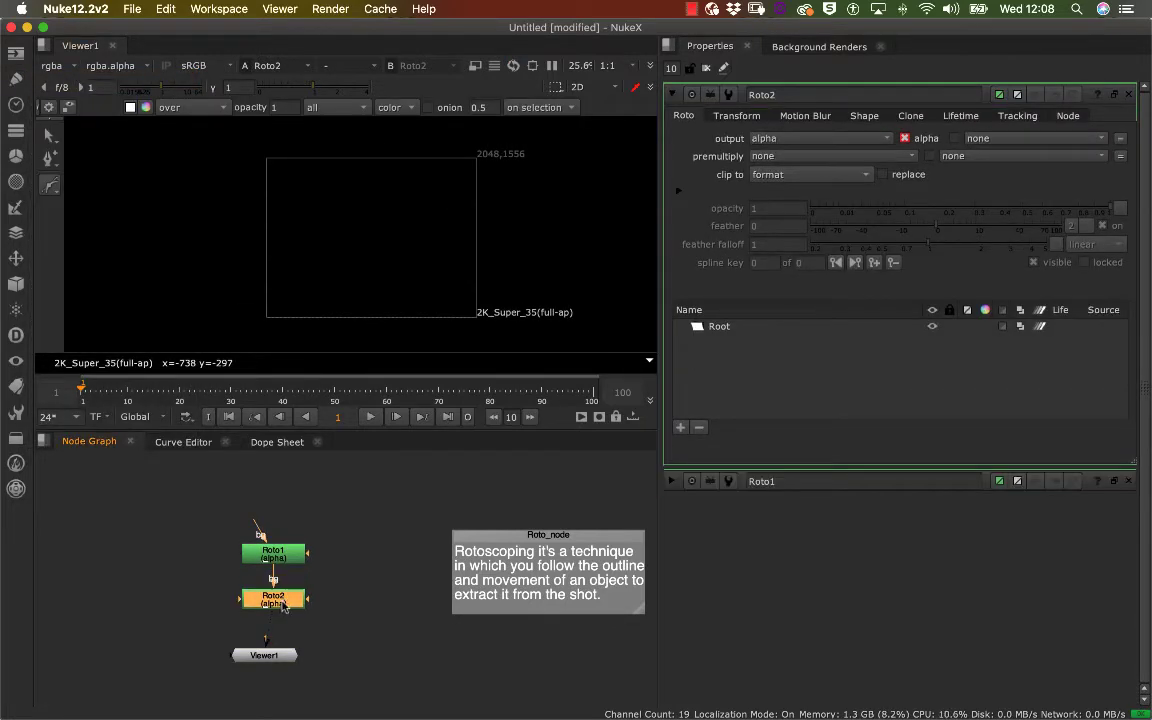
pyautogui.press('Delete')
# - Line up the Viewer and Roto nodes vertically and set the Roto node's output to alpha
pyautogui.moveTo(269, 655); pyautogui.dragTo(279, 651)
pyautogui.moveTo(278, 550); pyautogui.dragTo(279, 565)
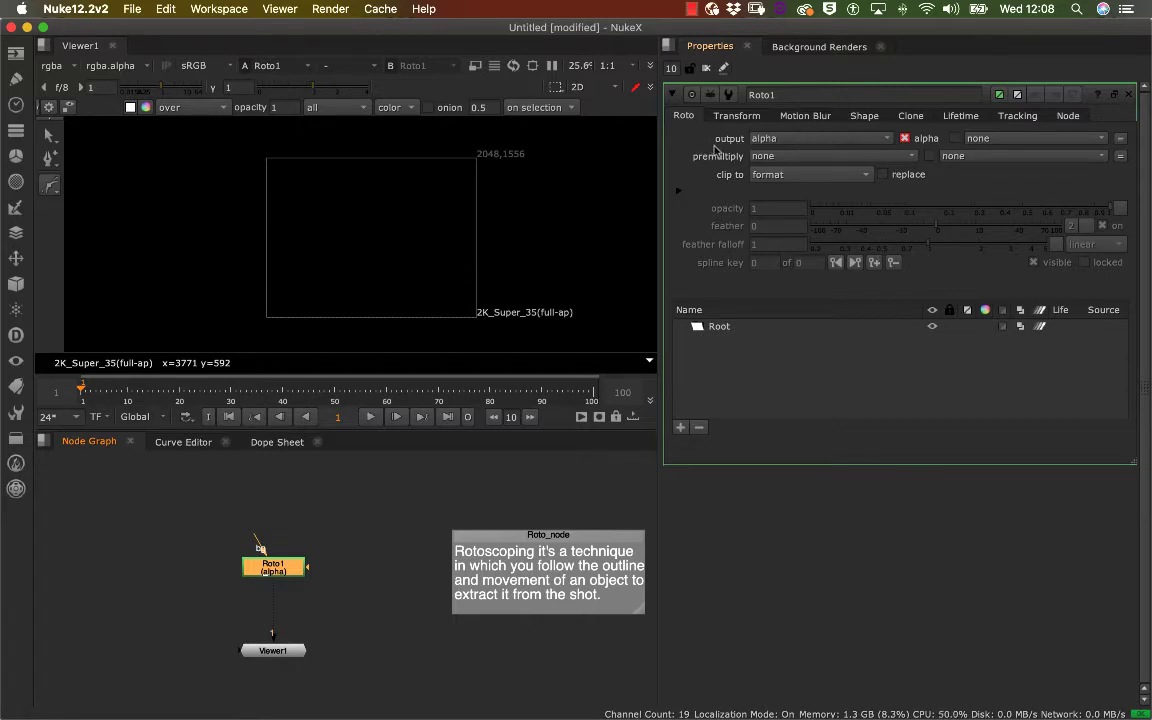
pyautogui.click(785, 140)
pyautogui.click(764, 196)
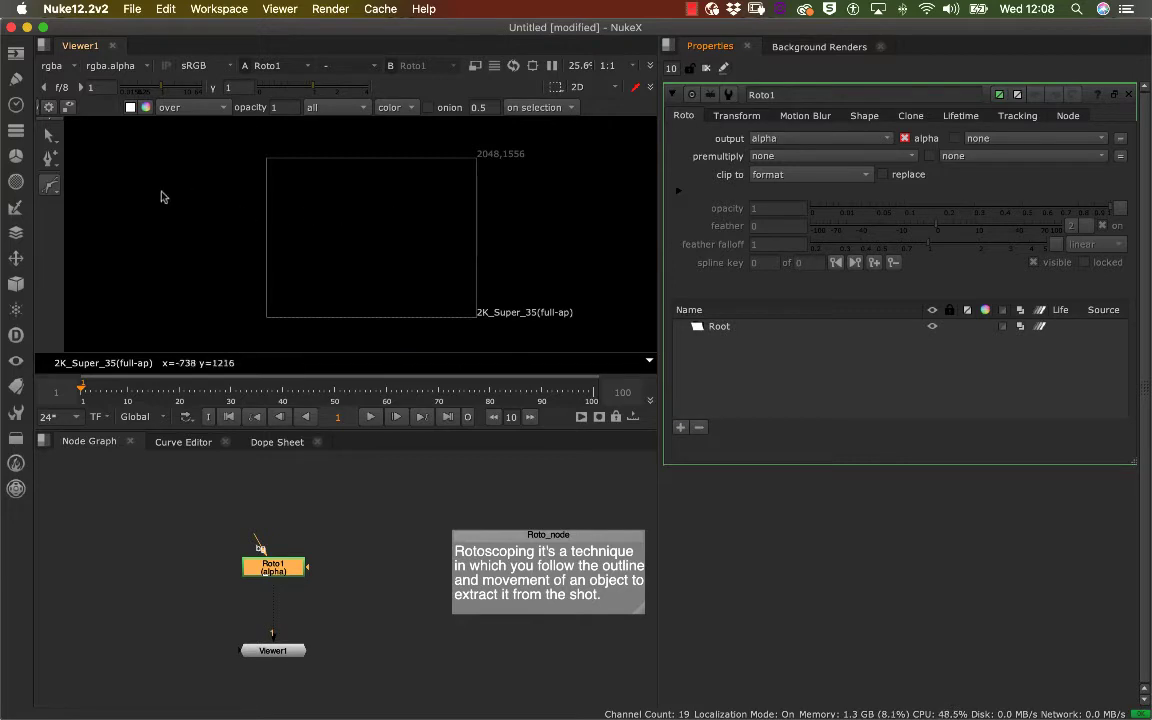
# - Draw a closed, curved Bezier shape with eight points, about 610 by 400 pixels, in the frame's upper-left area
pyautogui.click(51, 186)
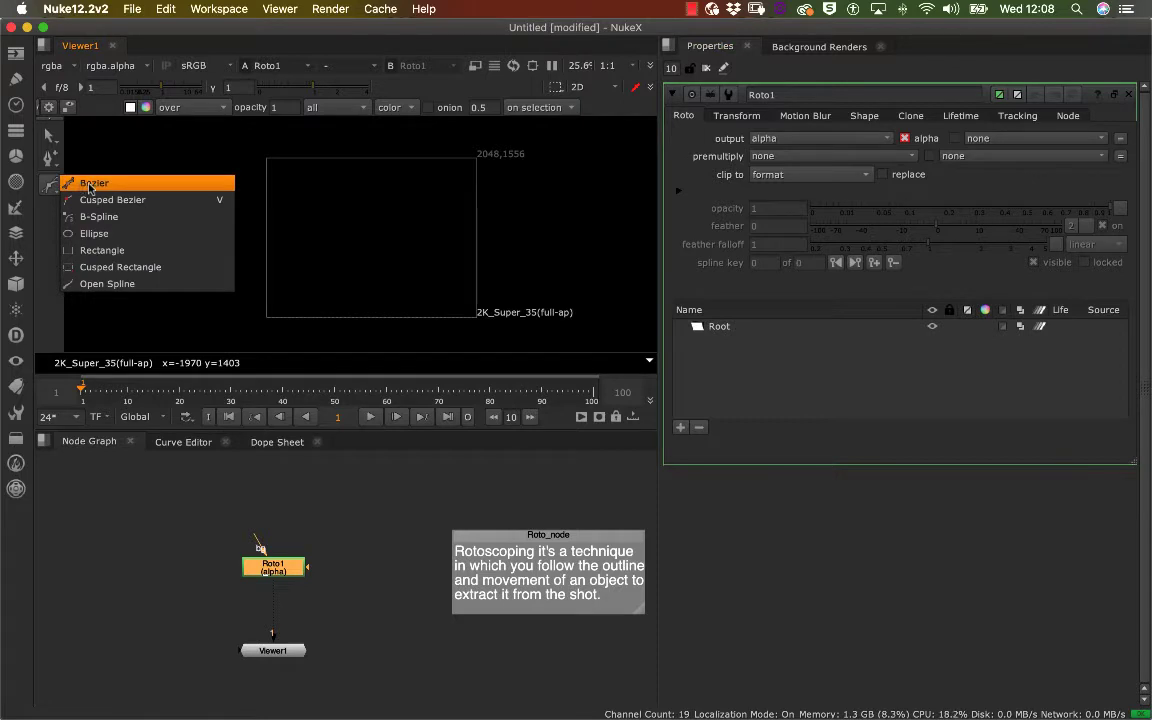
pyautogui.click(92, 184)
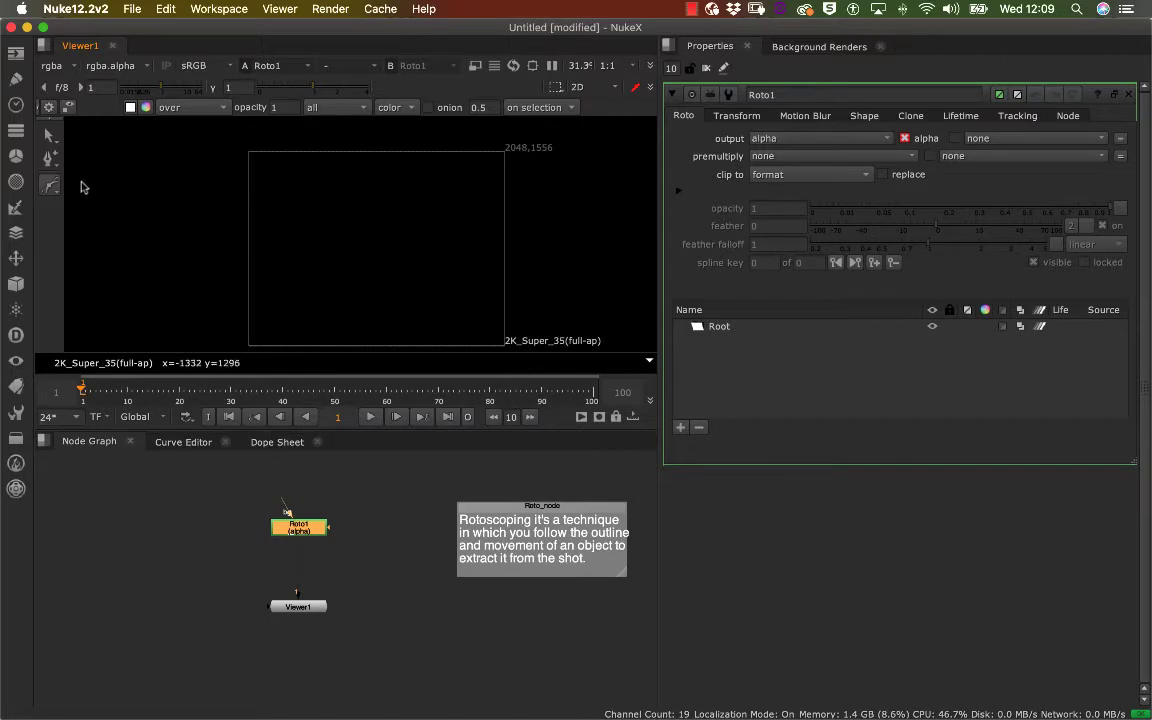
pyautogui.rightClick(50, 187)
pyautogui.click(85, 185)
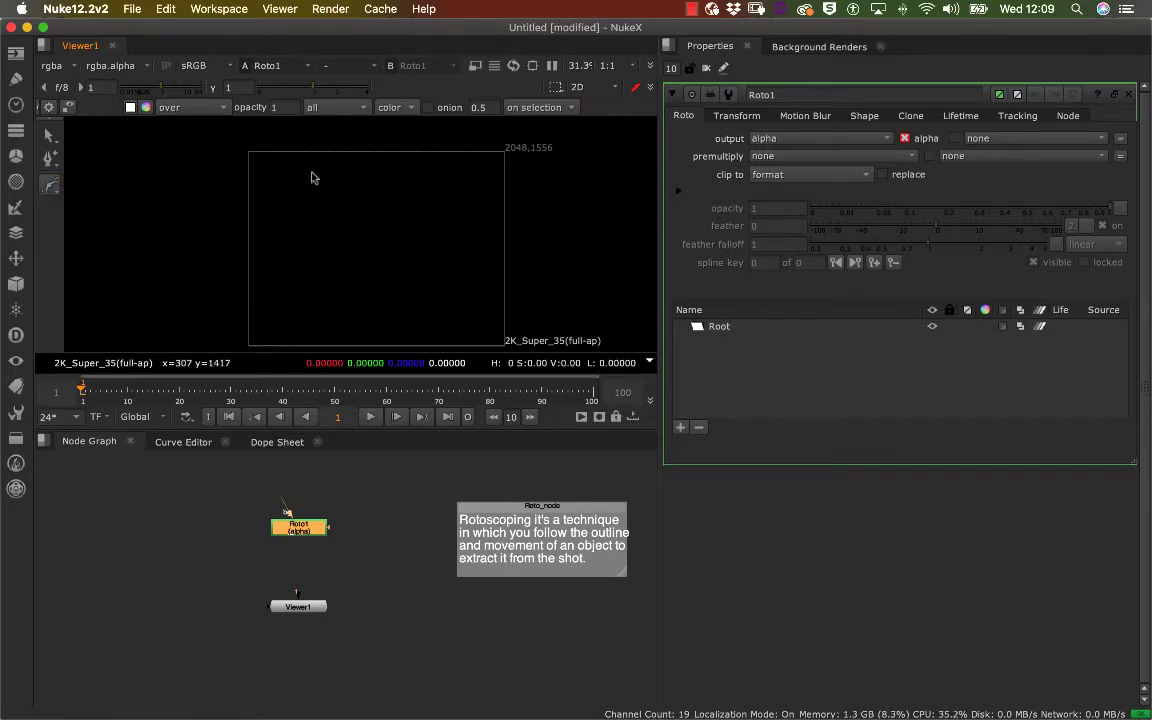
pyautogui.scroll(5, 326, 193)
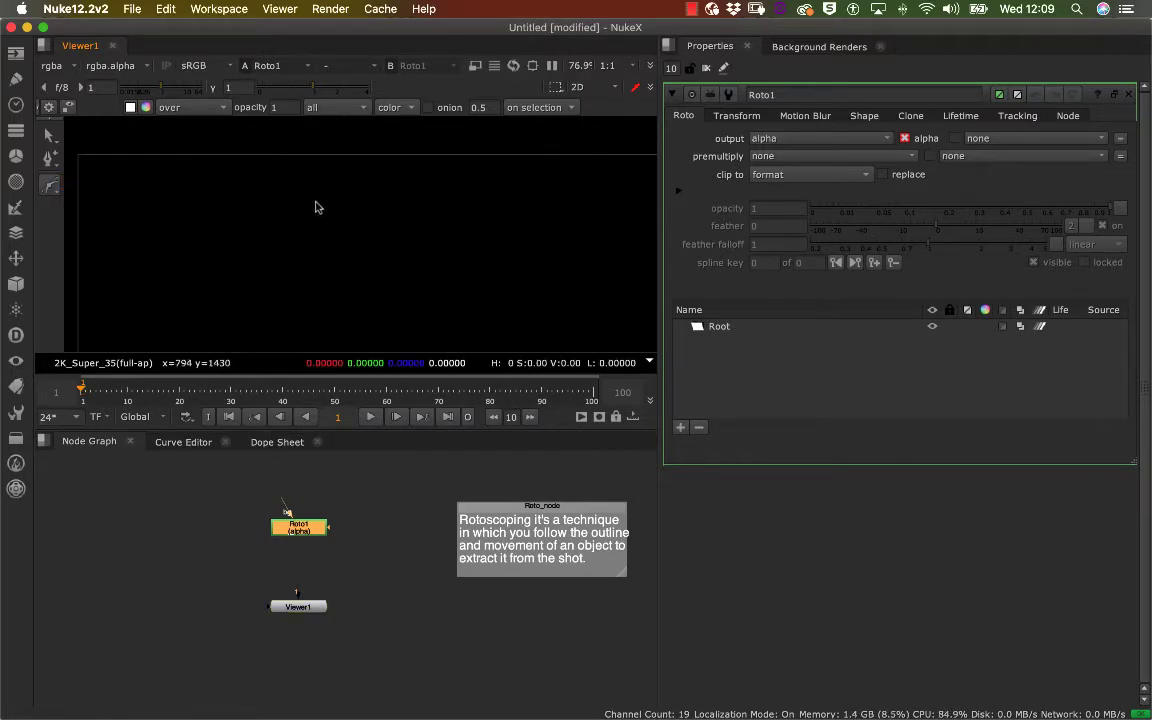
pyautogui.click(174, 203)
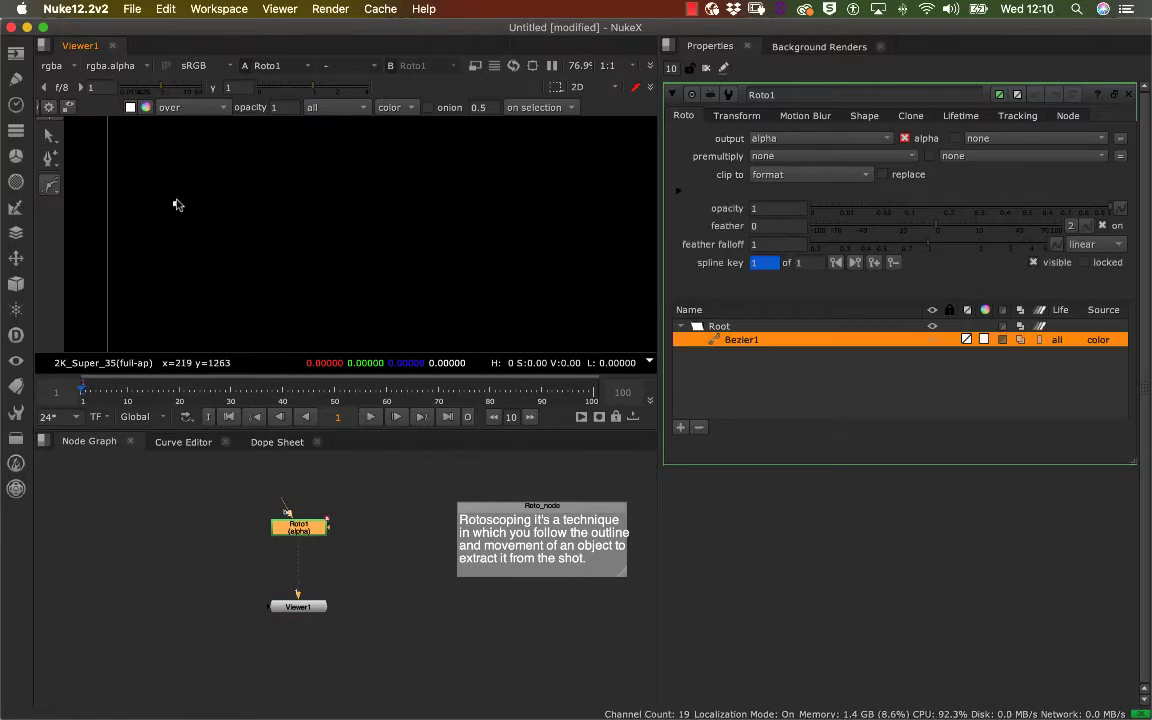
pyautogui.click(254, 158)
pyautogui.moveTo(257, 157); pyautogui.dragTo(303, 172)
pyautogui.moveTo(299, 222); pyautogui.dragTo(157, 206)
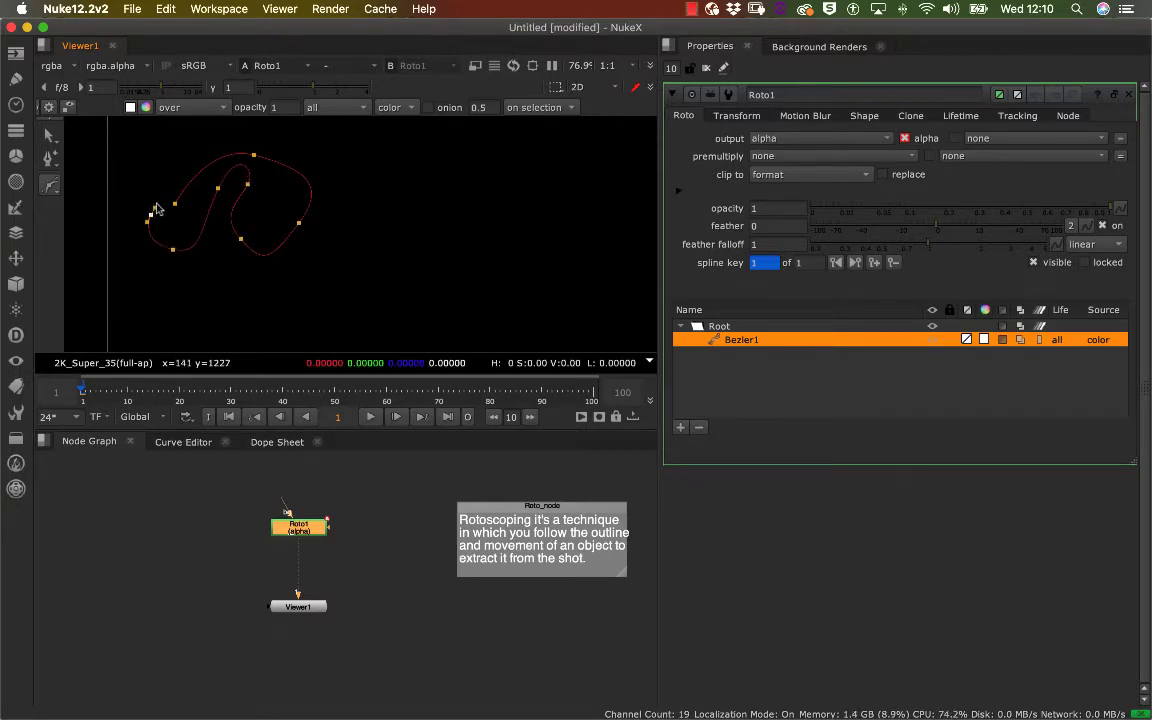
pyautogui.click(174, 204)
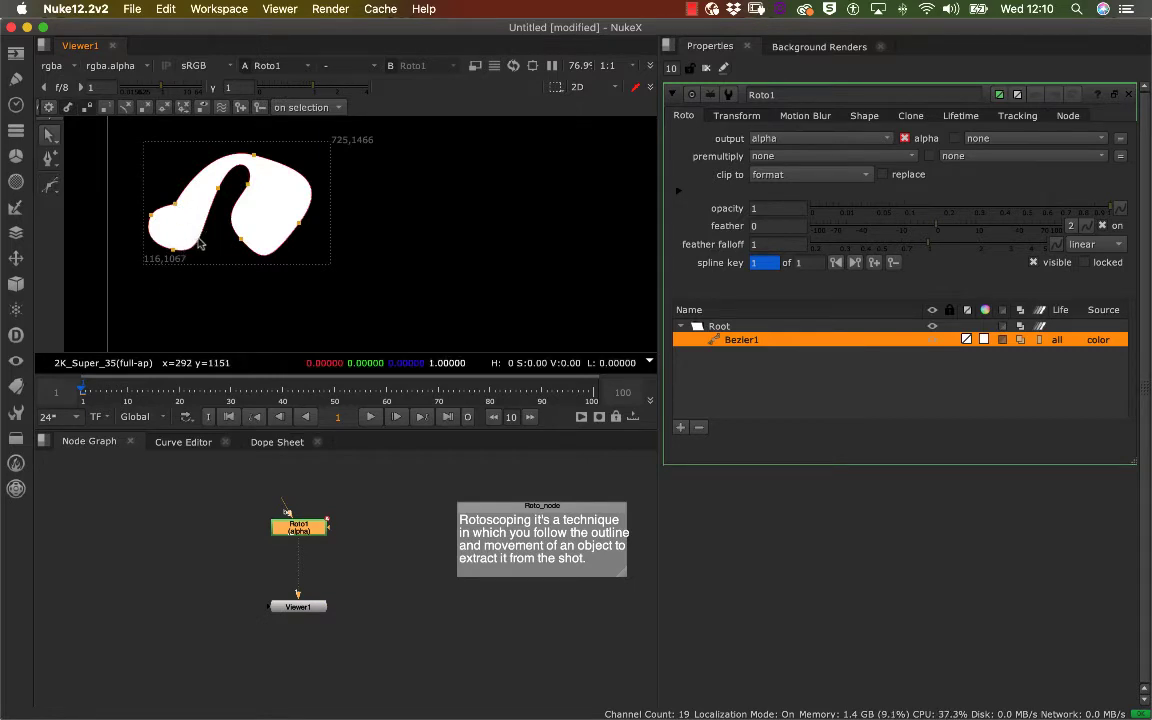
# - Switch the viewer between the colour and alpha channels and examine the filled Bezier shape up close
pyautogui.press('a')
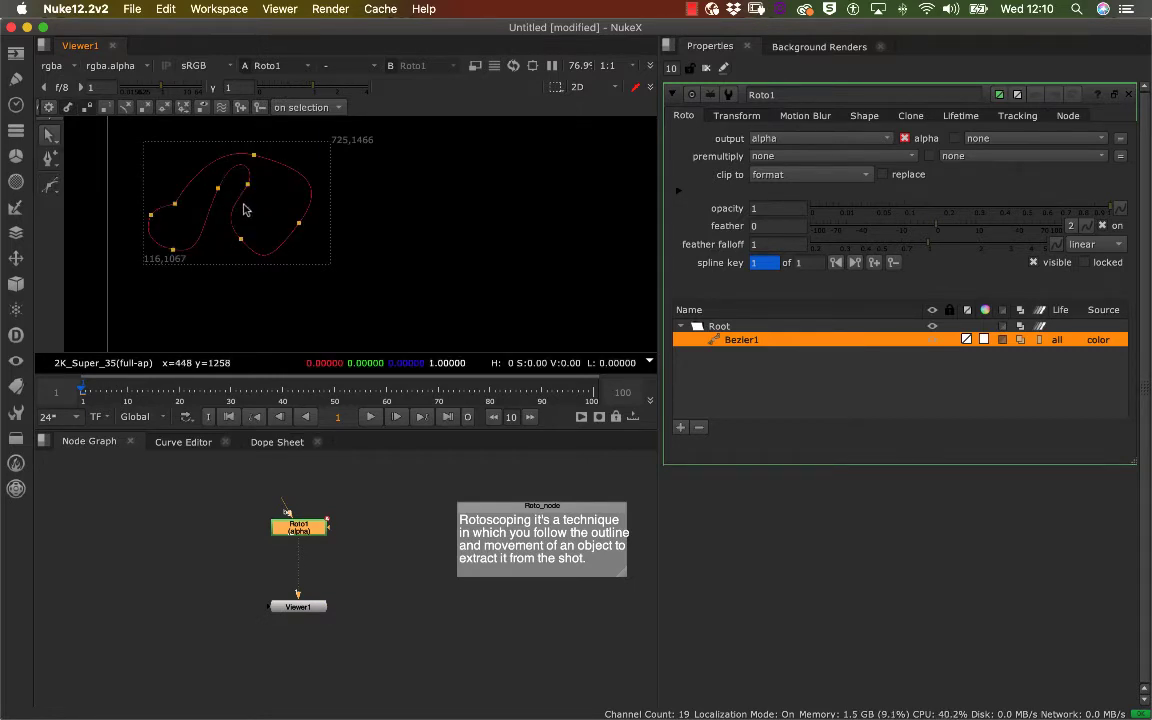
pyautogui.press('a')
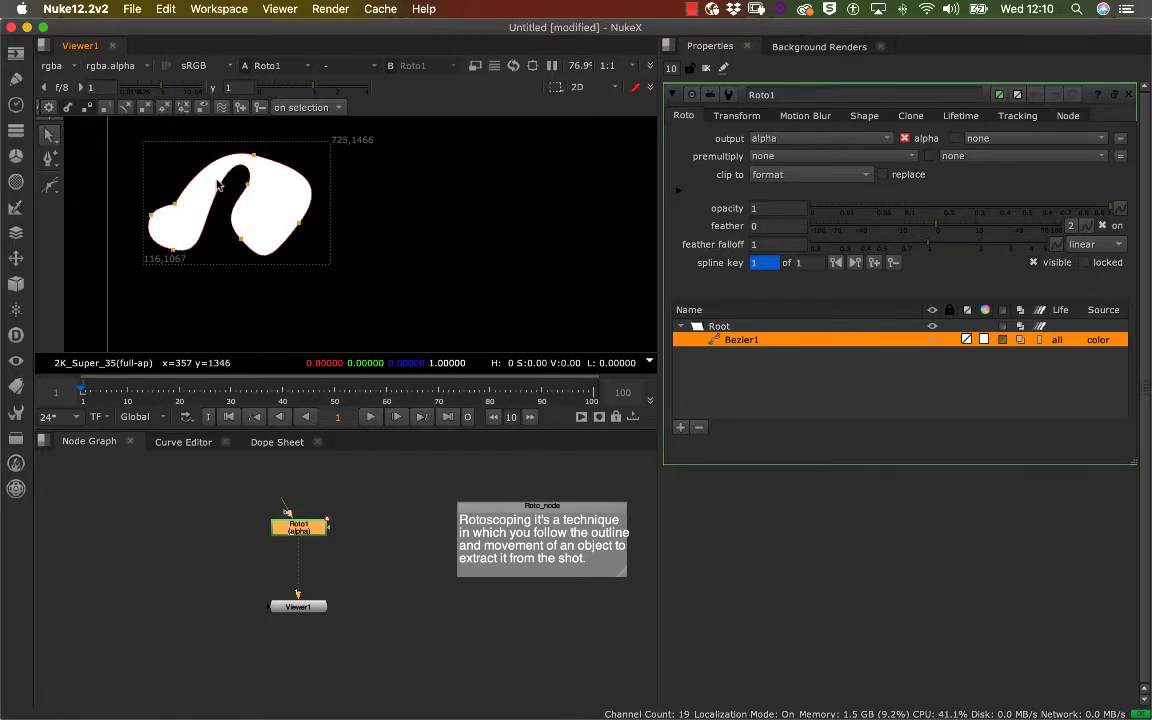
pyautogui.scroll(3, 268, 220)
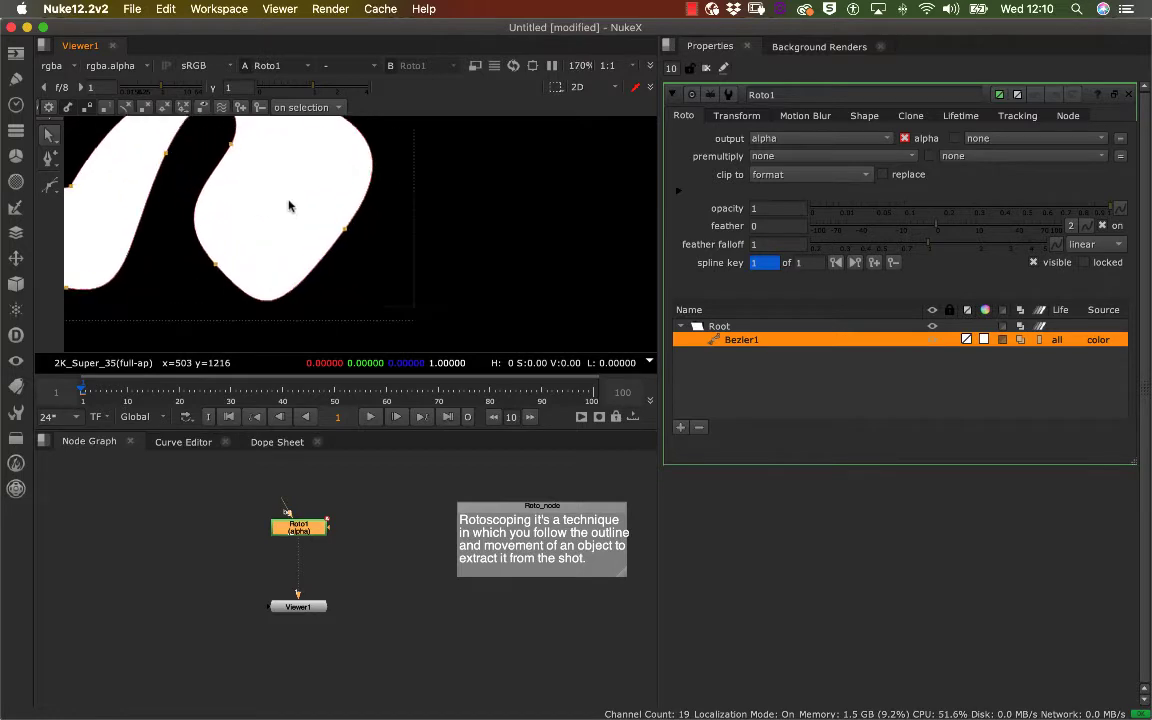
pyautogui.scroll(-3, 291, 204)
pyautogui.moveTo(296, 188); pyautogui.dragTo(404, 224, button='middle')
pyautogui.scroll(2, 376, 227)
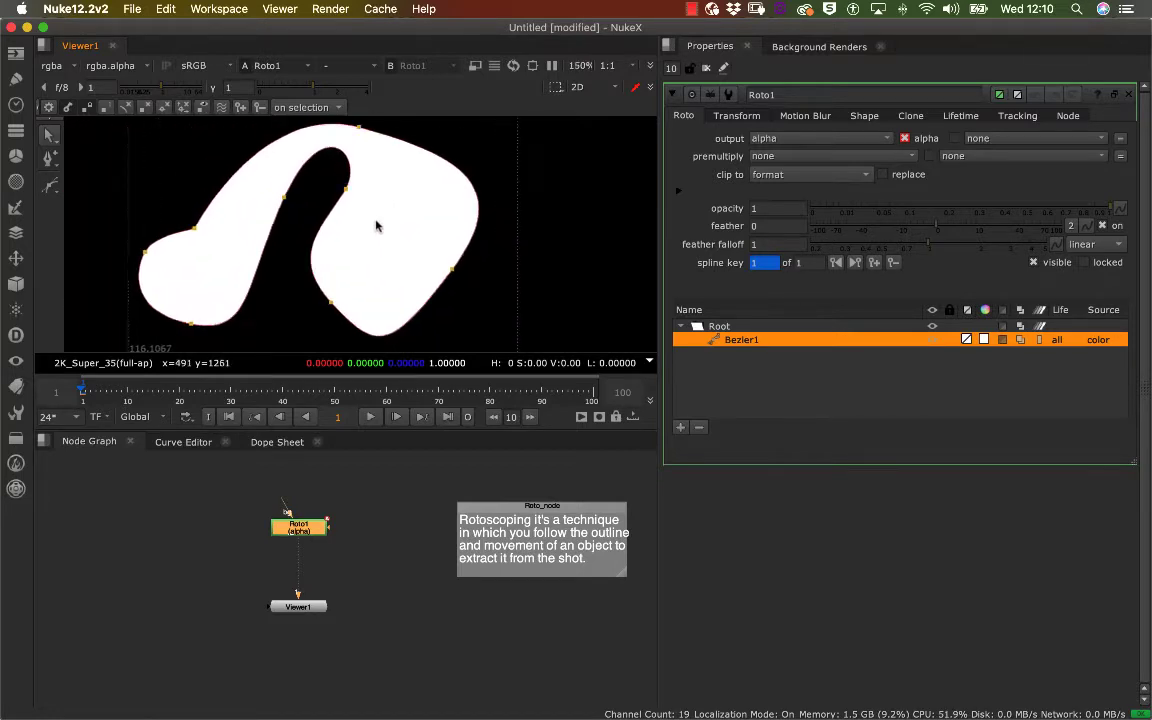
pyautogui.scroll(-1, 376, 226)
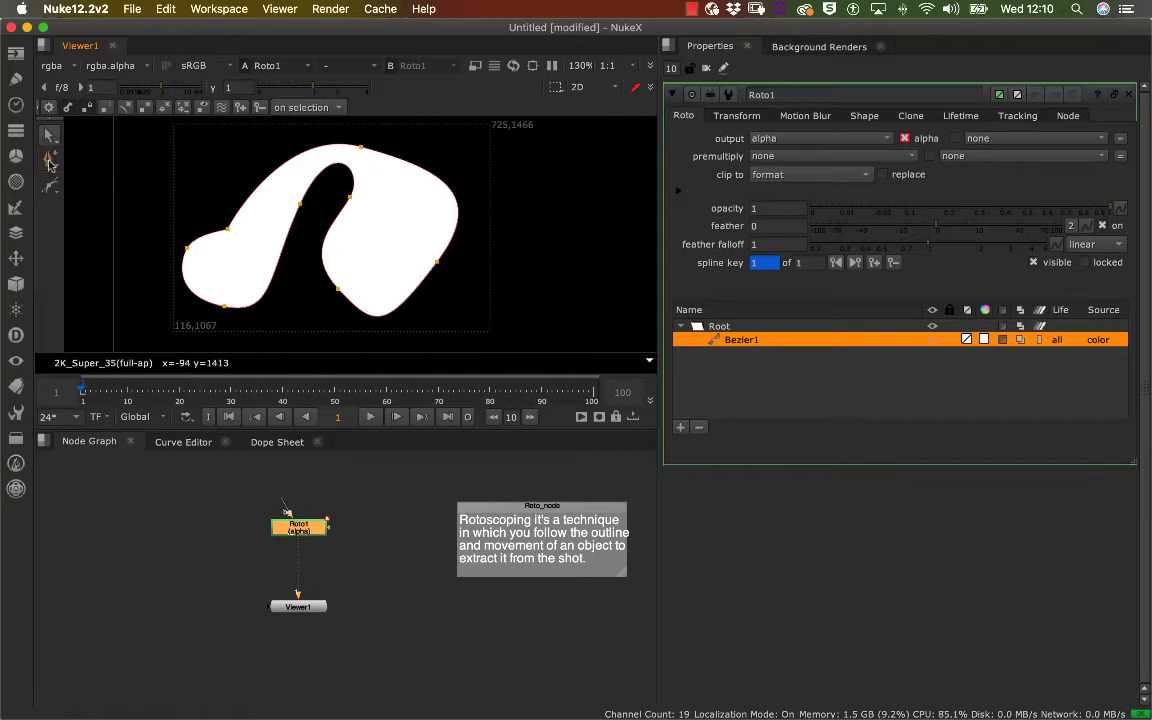
# - Add a point on the shape's upper-right edge with Add Points and pull the curve slightly inward
pyautogui.rightClick(51, 161)
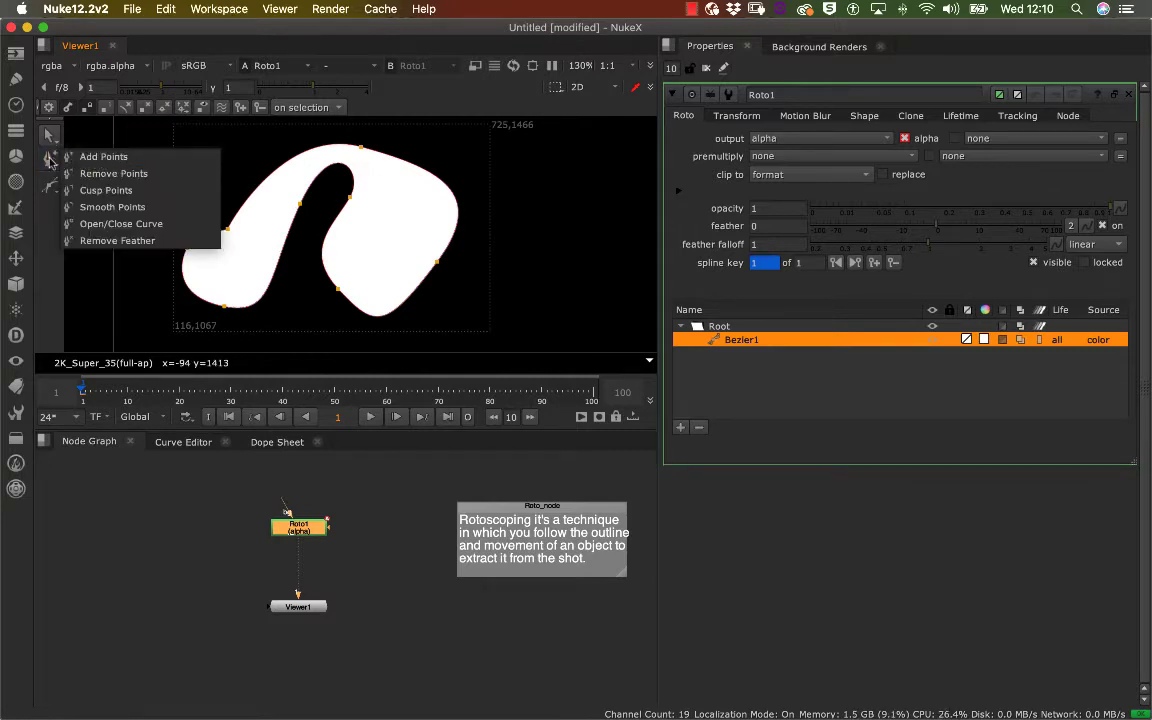
pyautogui.click(100, 158)
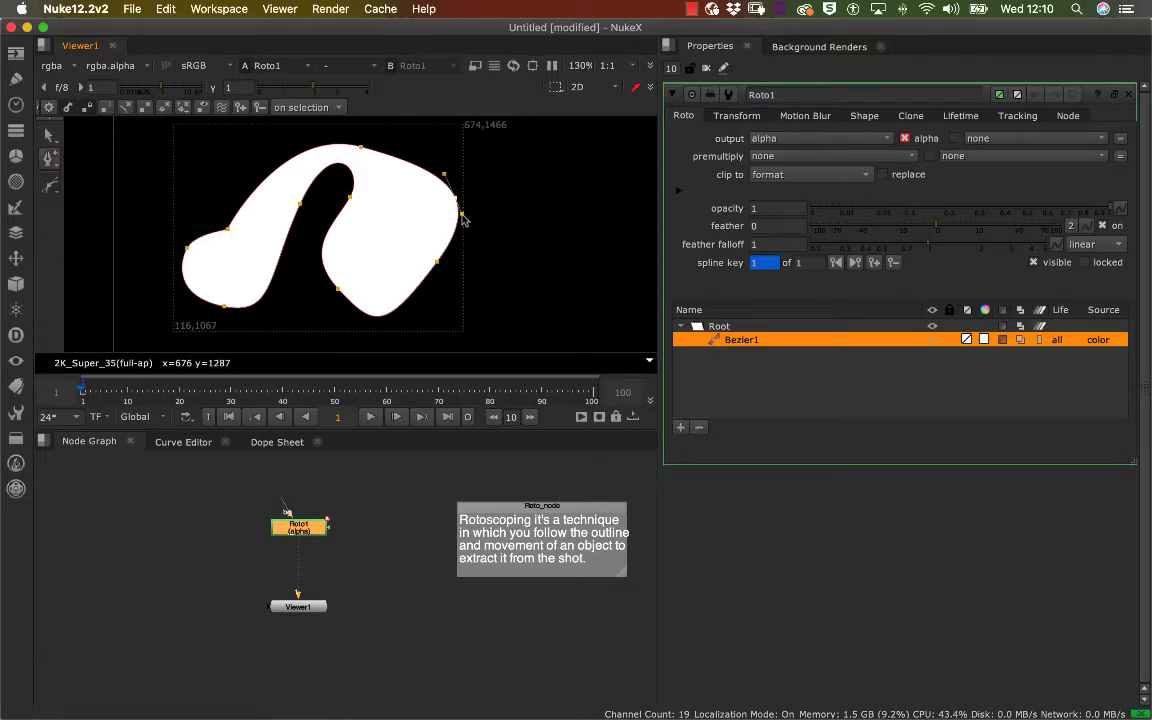
pyautogui.moveTo(461, 214); pyautogui.dragTo(392, 188)
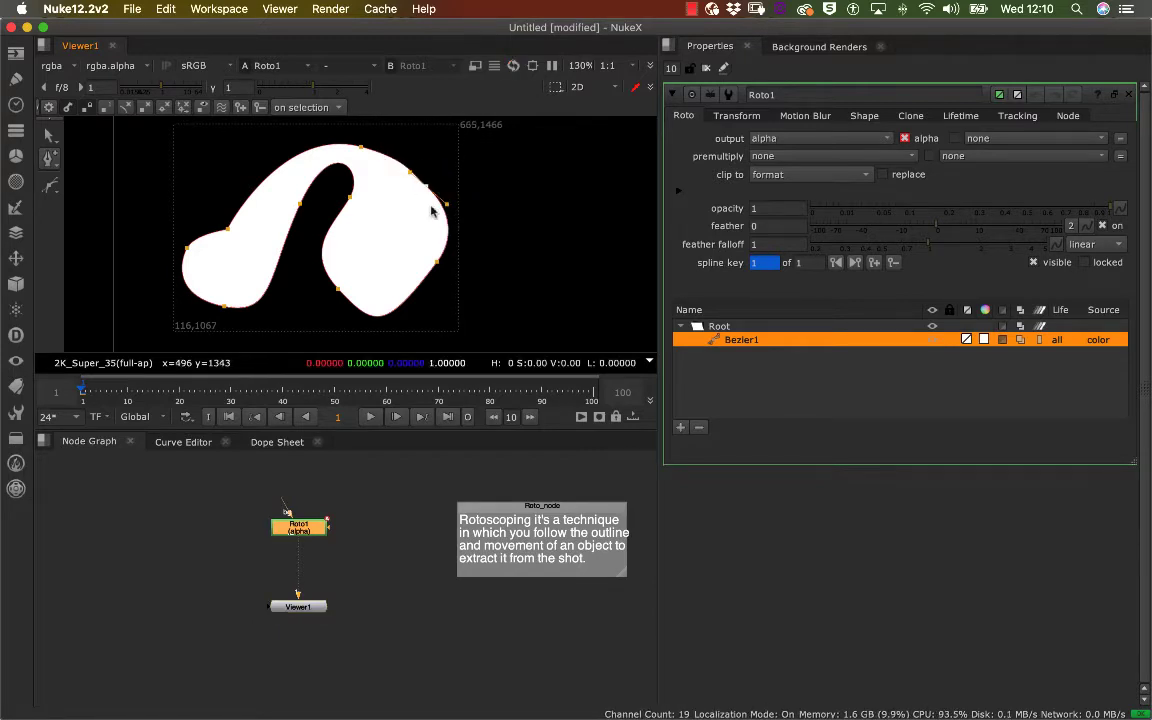
# - Remove the shape's top point and the right-hand point of its inner notch with Remove Points
pyautogui.rightClick(50, 186)
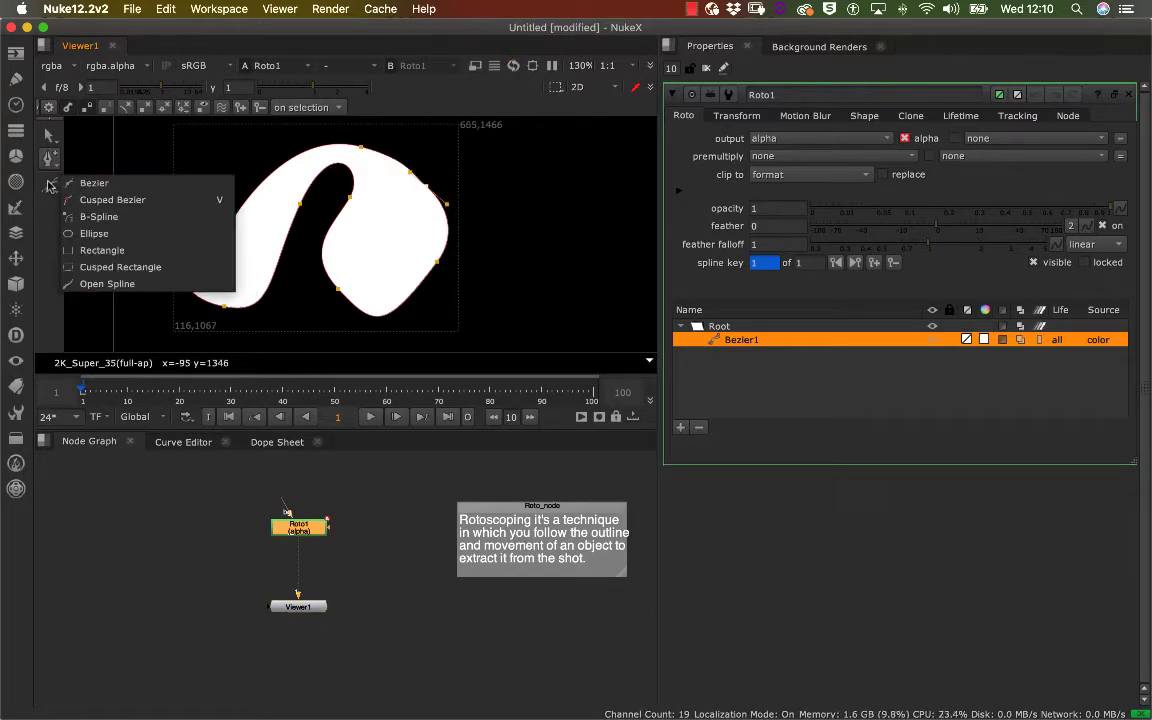
pyautogui.click(90, 184)
pyautogui.rightClick(48, 158)
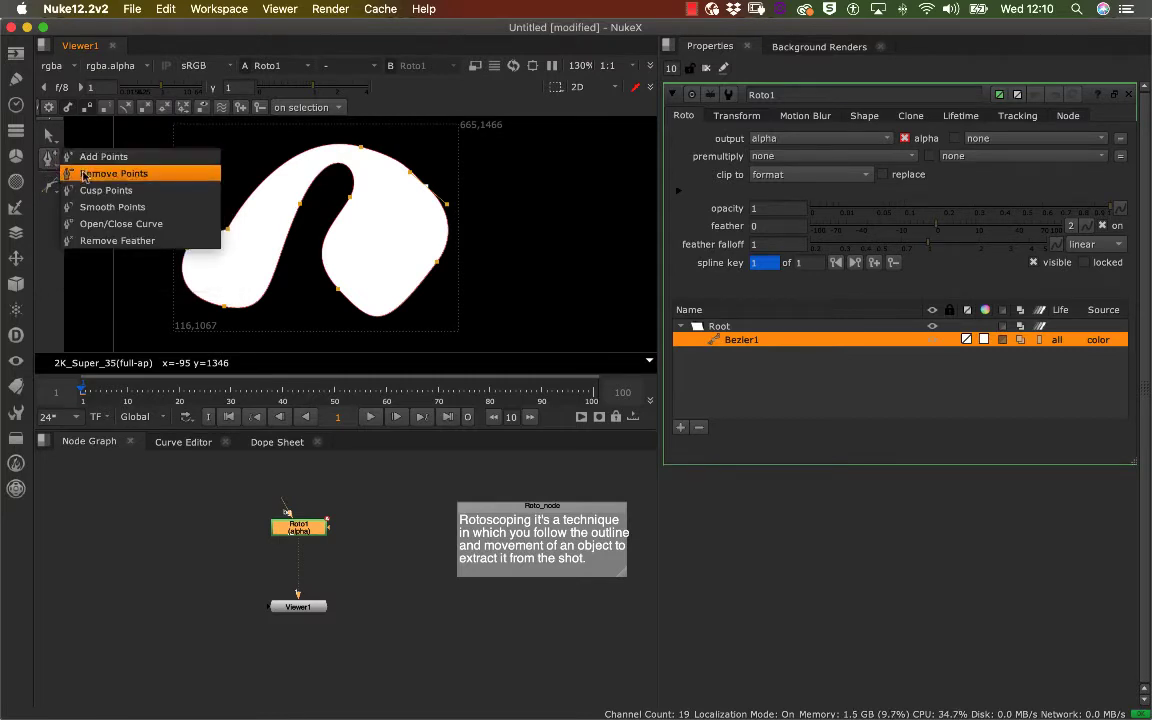
pyautogui.click(100, 174)
pyautogui.click(362, 149)
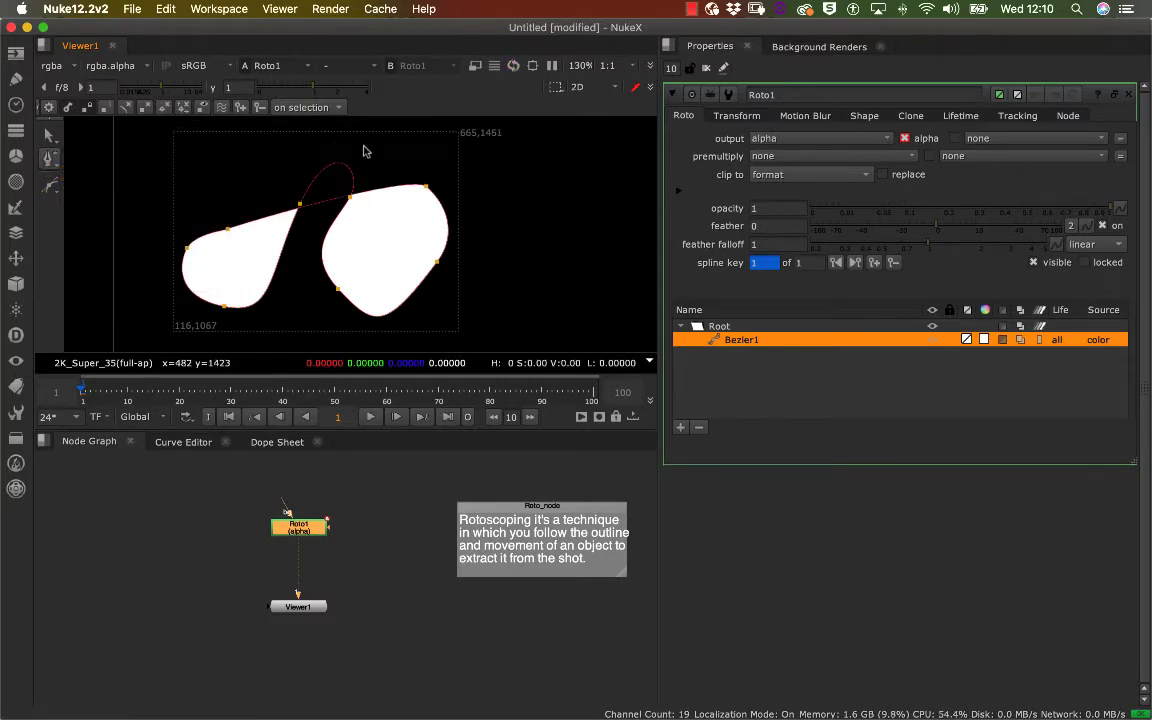
pyautogui.click(349, 198)
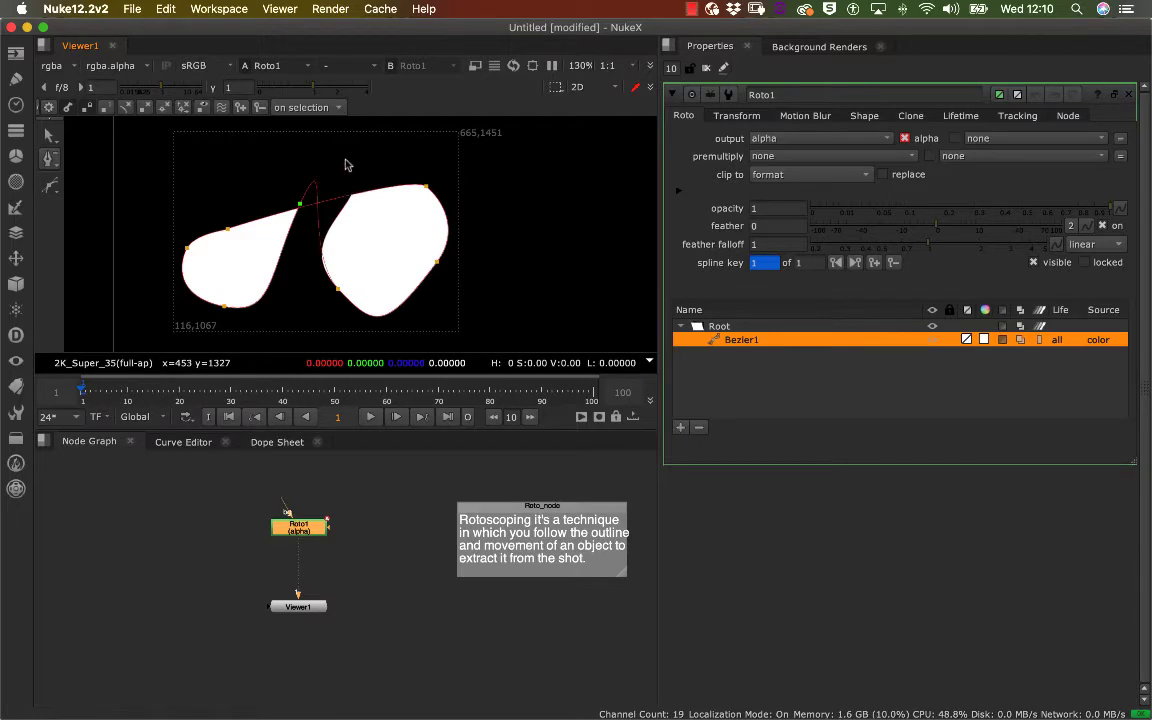
# - With Add Points active, move the notch point where the outline crosses itself down to the shape's lower edge
pyautogui.click(54, 160)
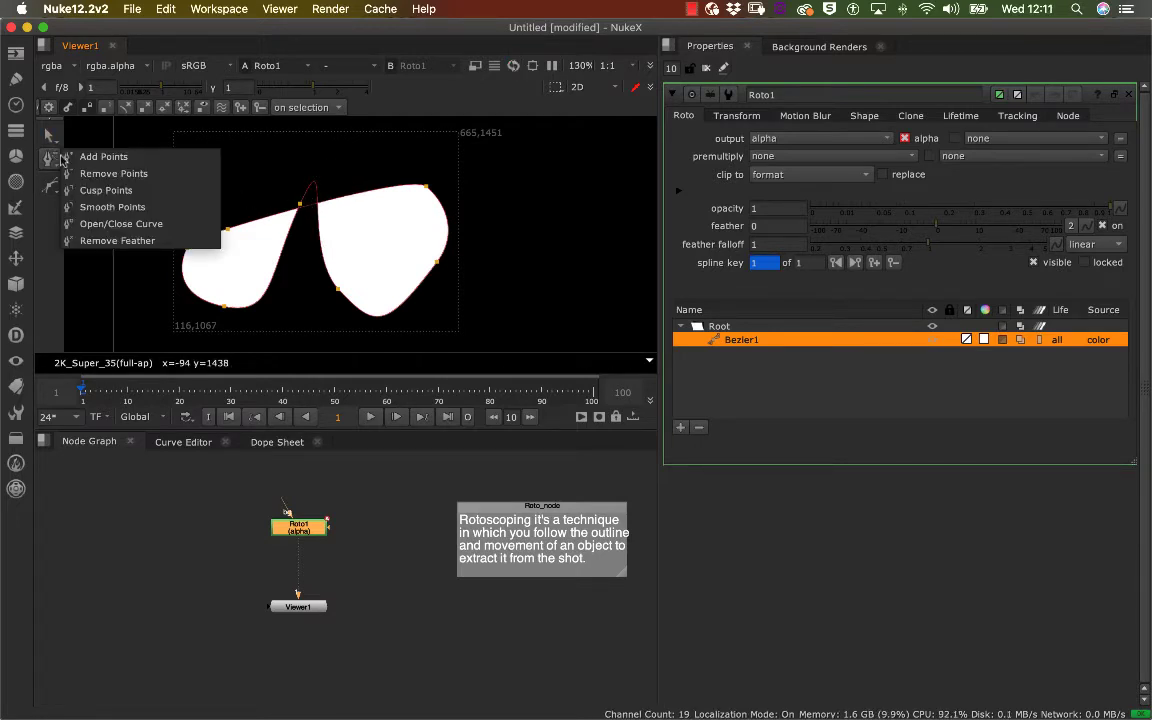
pyautogui.click(103, 157)
pyautogui.moveTo(300, 205); pyautogui.dragTo(288, 310)
# - Examine the reshaped Bezier at different zoom levels and positions, and fit the whole frame in the viewer
pyautogui.moveTo(393, 220)
pyautogui.mouseDown(button='middle')
pyautogui.moveTo(366, 174)
pyautogui.moveTo(406, 208)
pyautogui.mouseUp(button='middle')
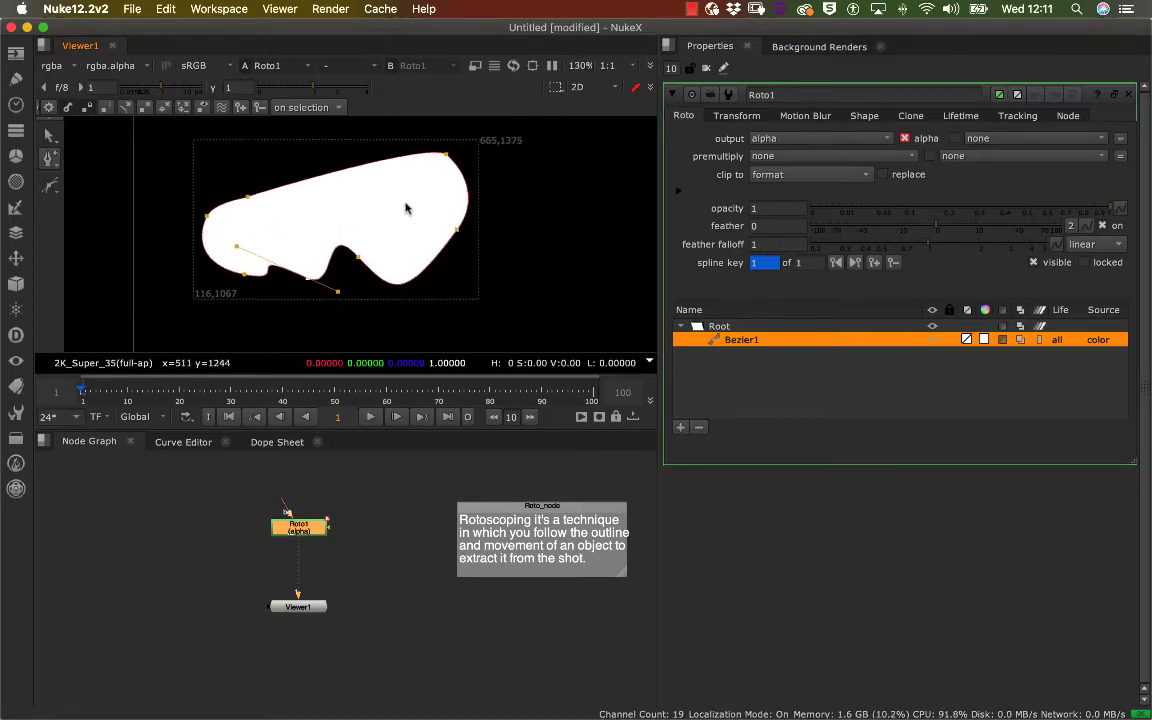
pyautogui.scroll(2, 403, 209)
pyautogui.scroll(-4, 394, 214)
pyautogui.moveTo(380, 265); pyautogui.dragTo(394, 286, button='middle')
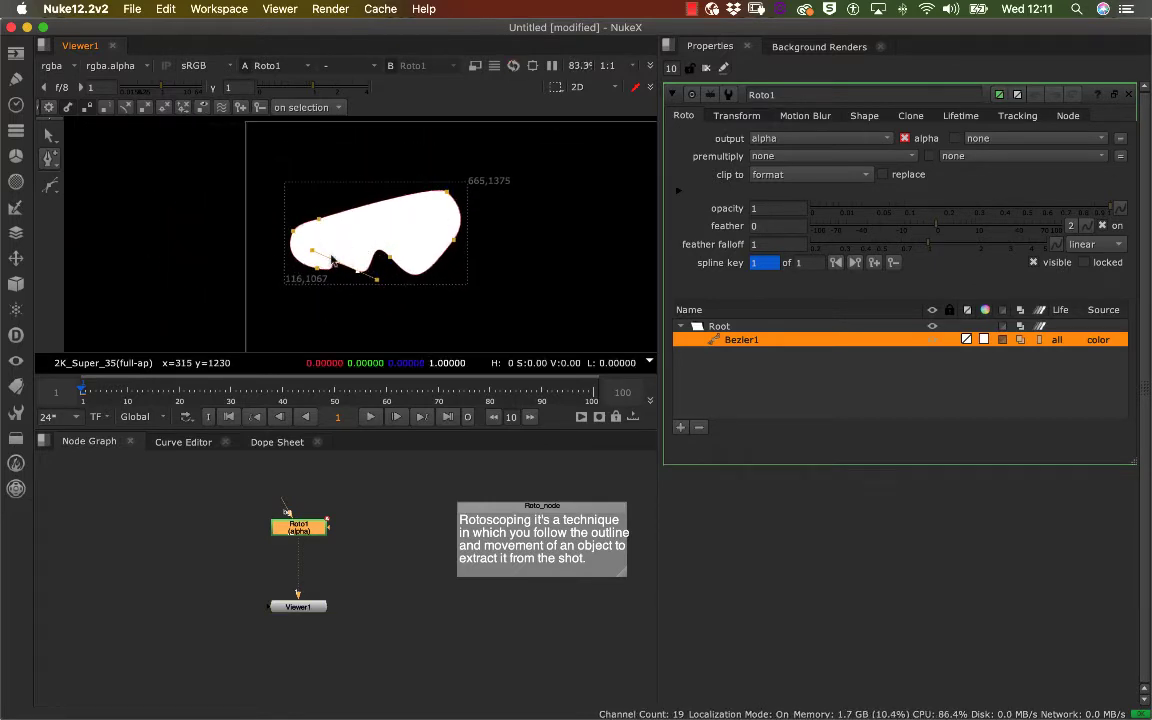
pyautogui.scroll(3, 397, 227)
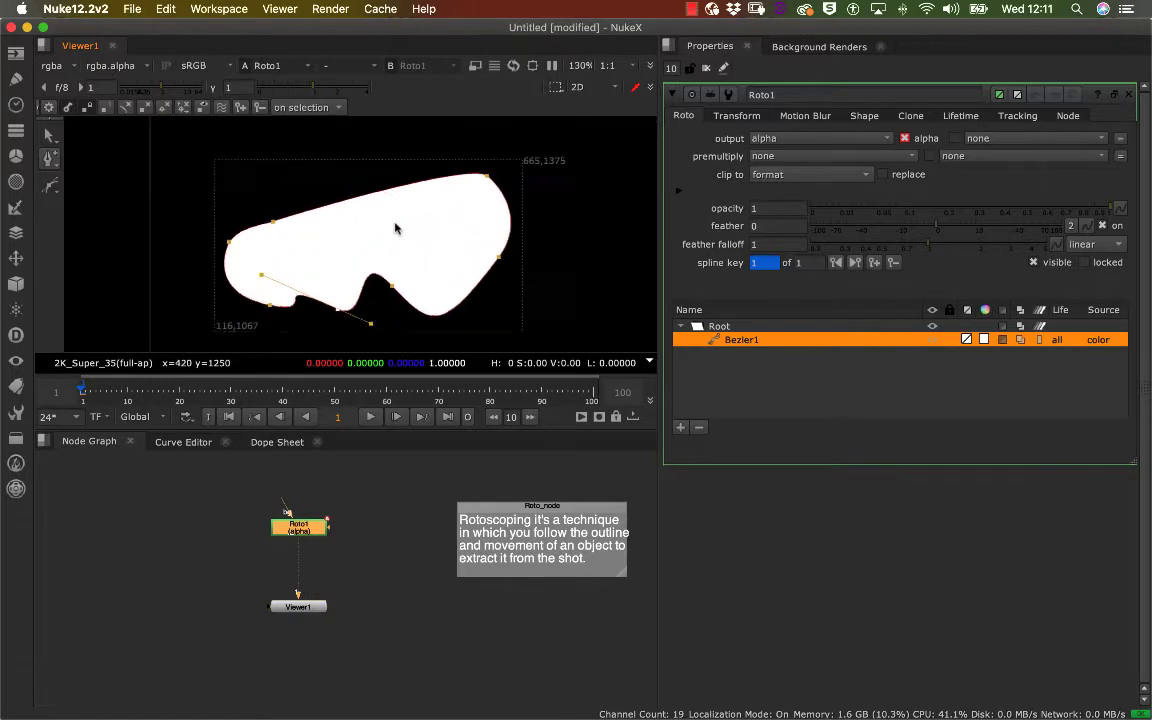
pyautogui.scroll(-3, 392, 226)
pyautogui.scroll(2, 400, 229)
pyautogui.scroll(1, 403, 230)
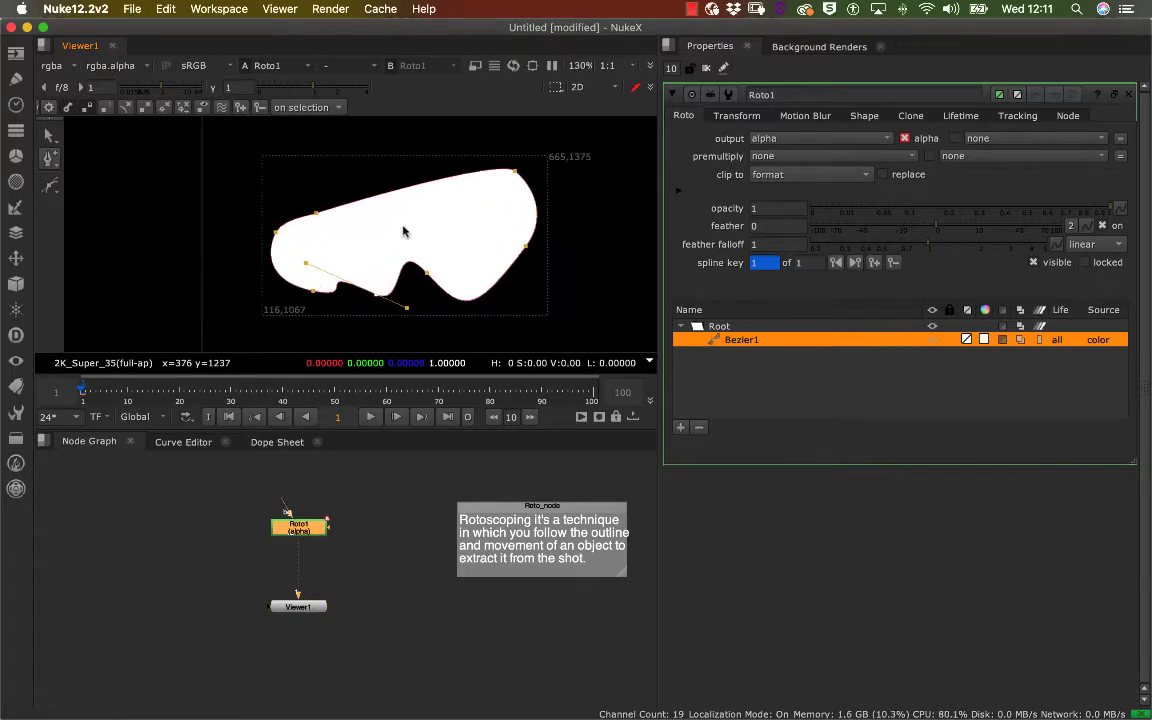
pyautogui.scroll(-3, 410, 228)
pyautogui.scroll(8, 450, 215)
pyautogui.scroll(-8, 461, 212)
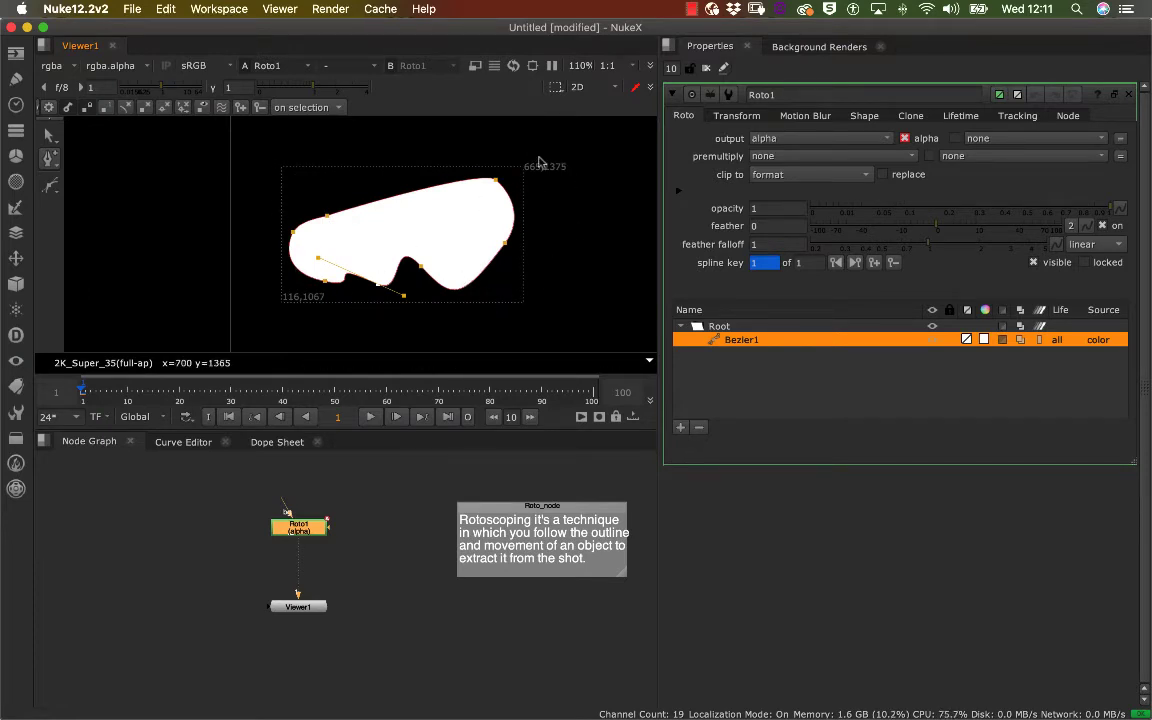
pyautogui.moveTo(542, 157)
pyautogui.keyDown('alt'); pyautogui.mouseDown(button='middle')
pyautogui.moveTo(486, 228)
pyautogui.moveTo(540, 201)
pyautogui.moveTo(558, 160)
pyautogui.mouseUp(button='middle'); pyautogui.keyUp('alt')
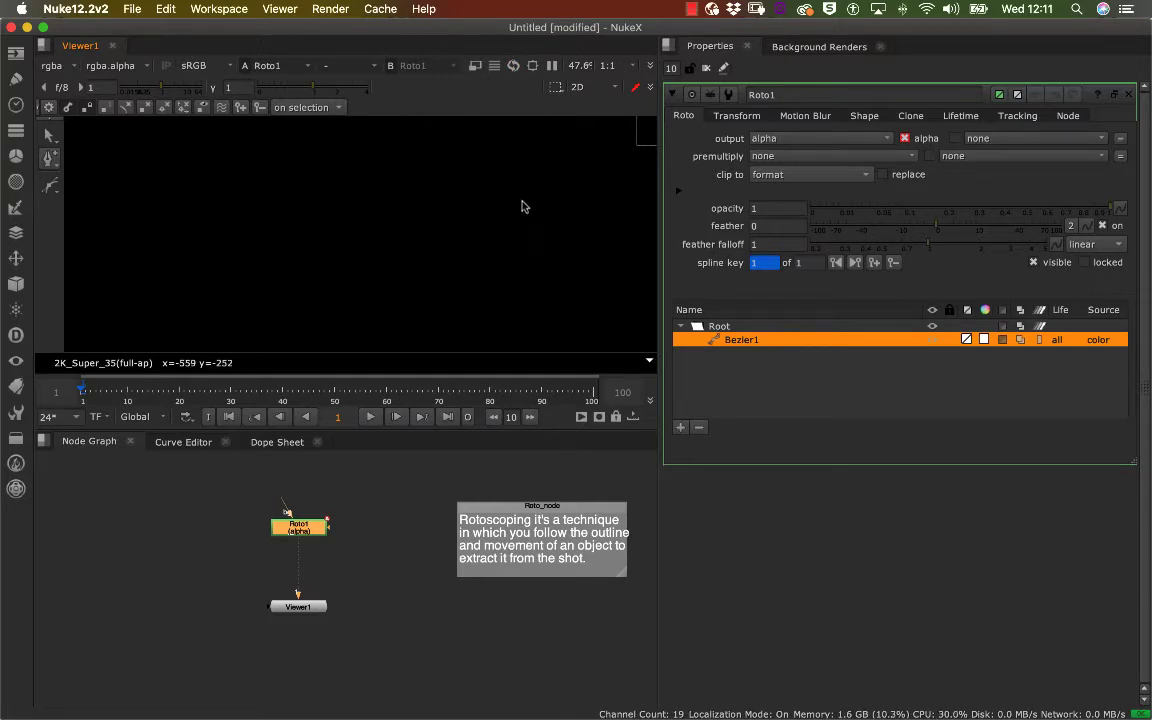
pyautogui.press('f')
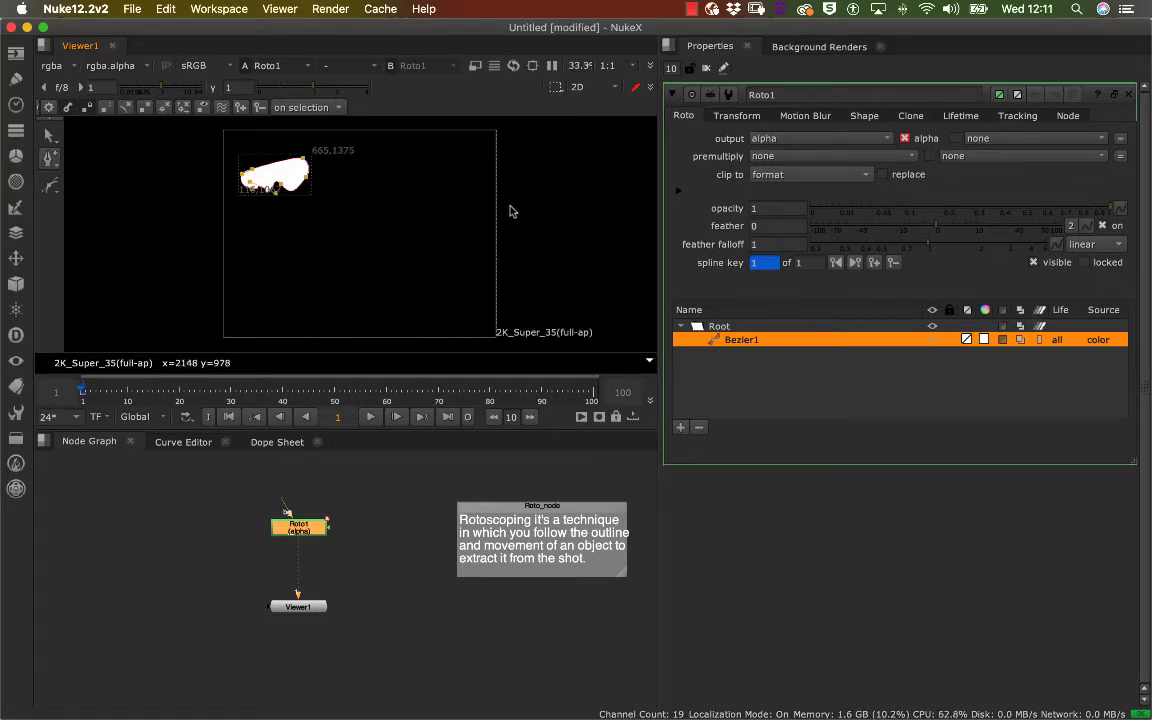
pyautogui.scroll(4, 287, 220)
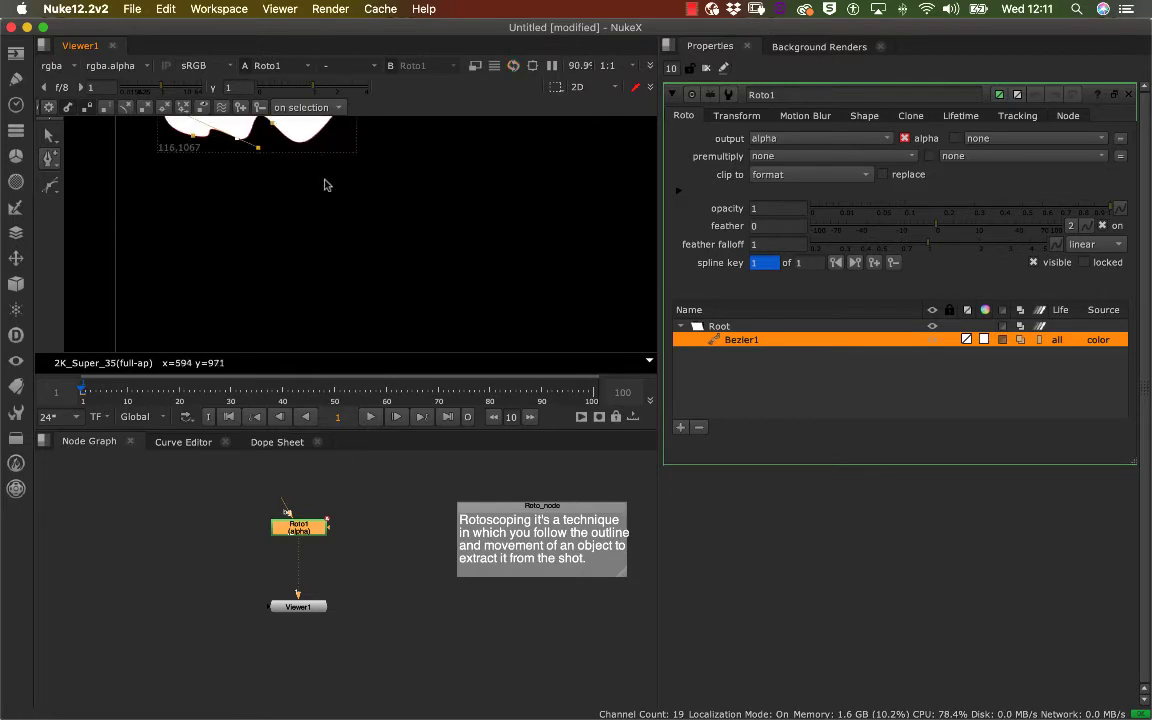
# - Activate the Select All tool and select every point of the reshaped Bezier
pyautogui.scroll(-2, 347, 283)
pyautogui.scroll(2, 366, 283)
pyautogui.scroll(-2, 363, 290)
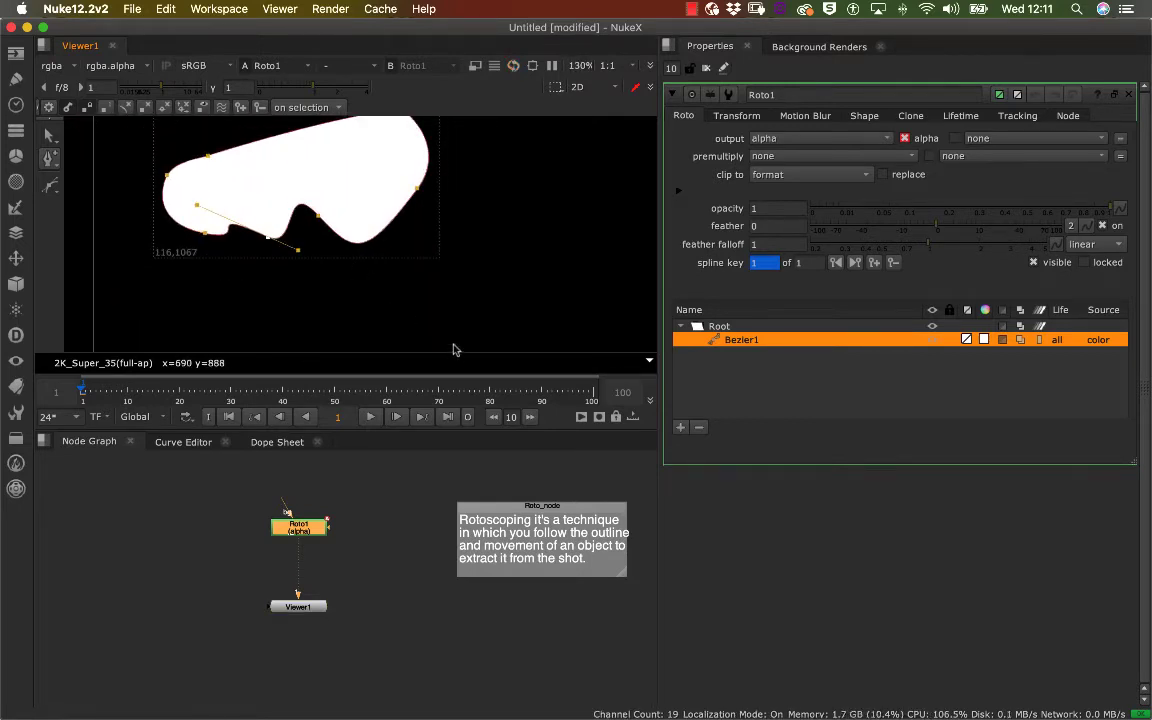
pyautogui.moveTo(412, 151); pyautogui.dragTo(462, 205, button='middle')
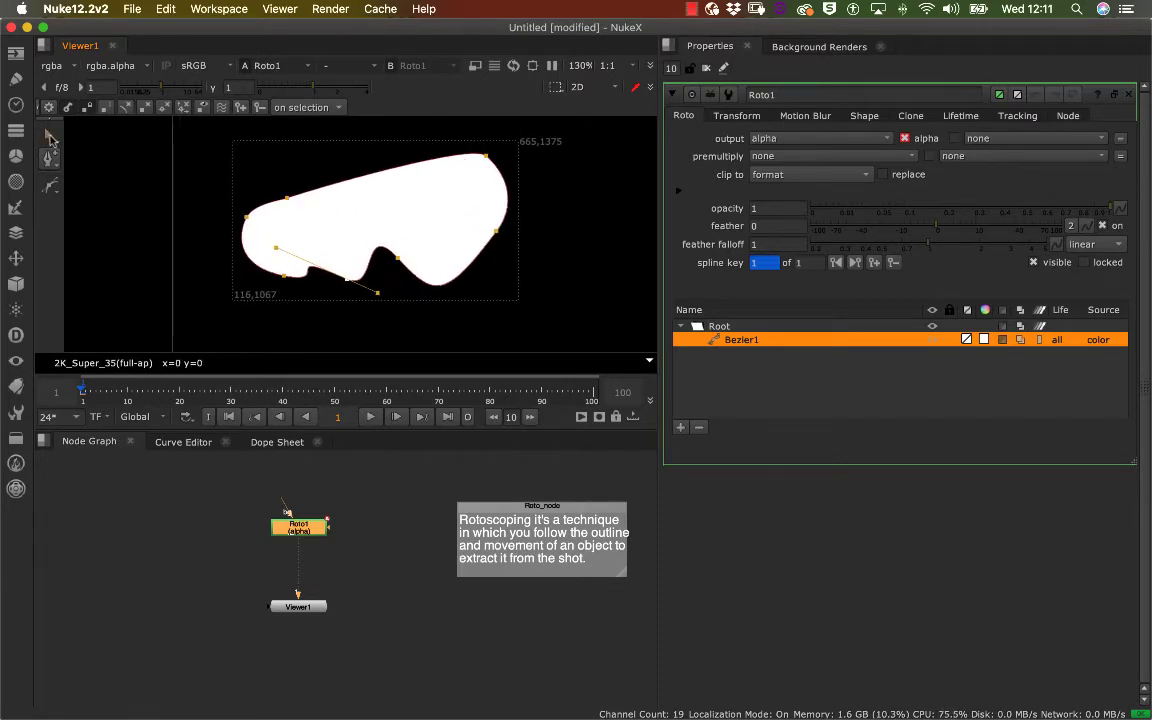
pyautogui.moveTo(51, 138); pyautogui.dragTo(75, 131)
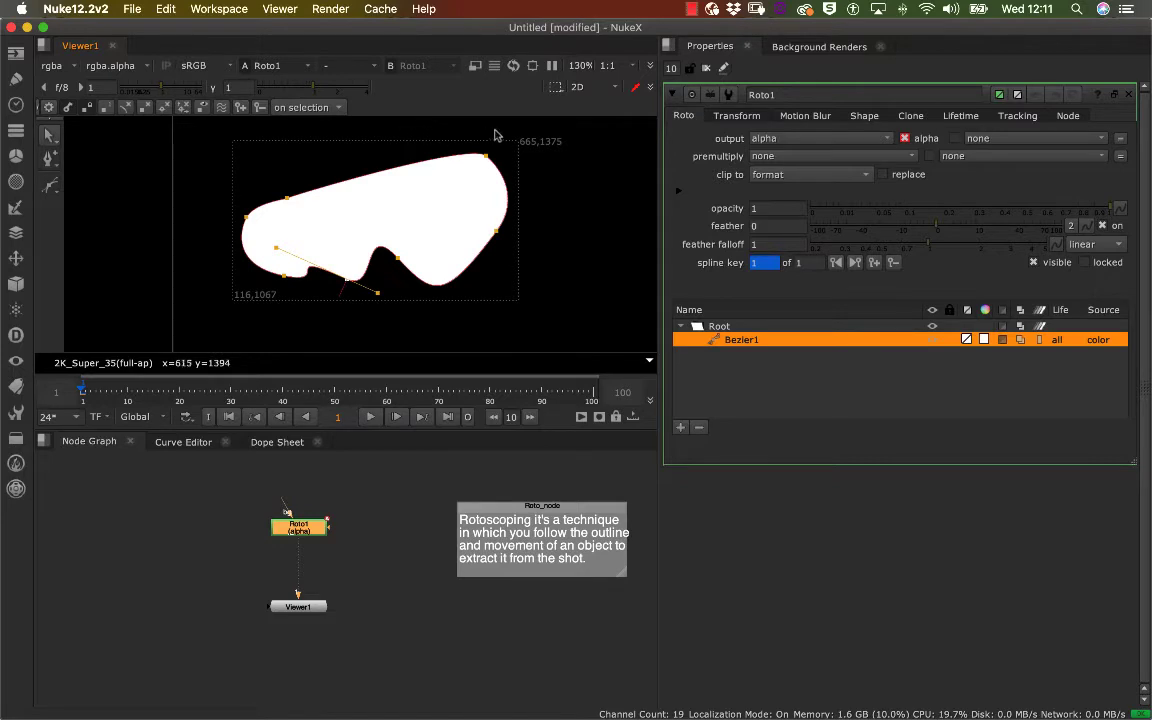
pyautogui.moveTo(466, 118); pyautogui.dragTo(210, 330)
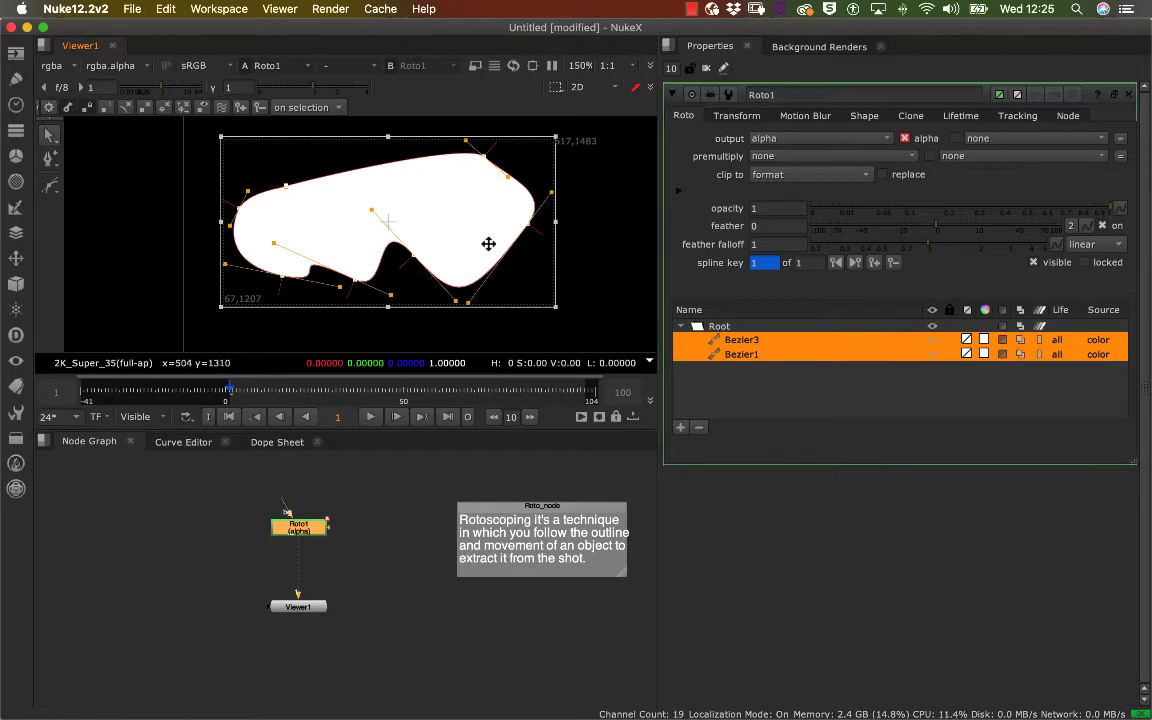
# - With the Bezier tool active, shift the whole selected shape slightly by pulling its upper-right and right-hand points
pyautogui.moveTo(513, 248); pyautogui.dragTo(474, 260, button='middle')
pyautogui.moveTo(489, 239); pyautogui.dragTo(312, 172, button='middle')
pyautogui.moveTo(434, 252)
pyautogui.keyDown('alt'); pyautogui.mouseDown(button='middle')
pyautogui.moveTo(442, 232)
pyautogui.moveTo(418, 245)
pyautogui.moveTo(430, 236)
pyautogui.mouseUp(button='middle'); pyautogui.keyUp('alt')
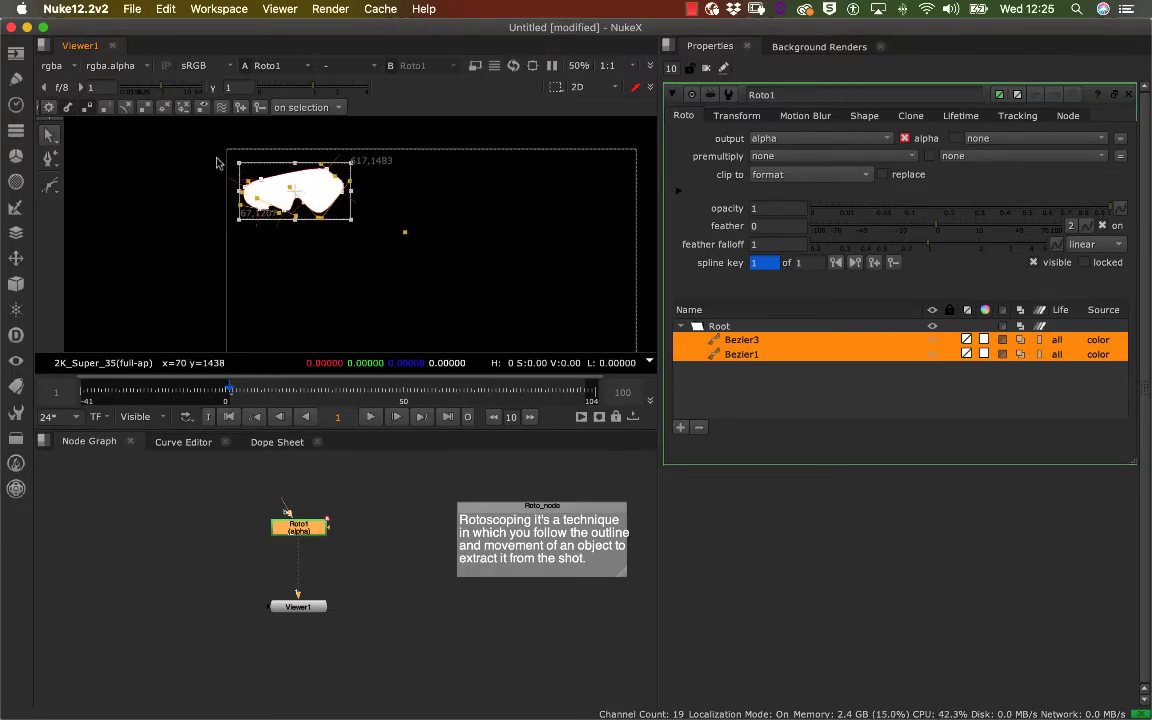
pyautogui.click(53, 187)
pyautogui.click(87, 186)
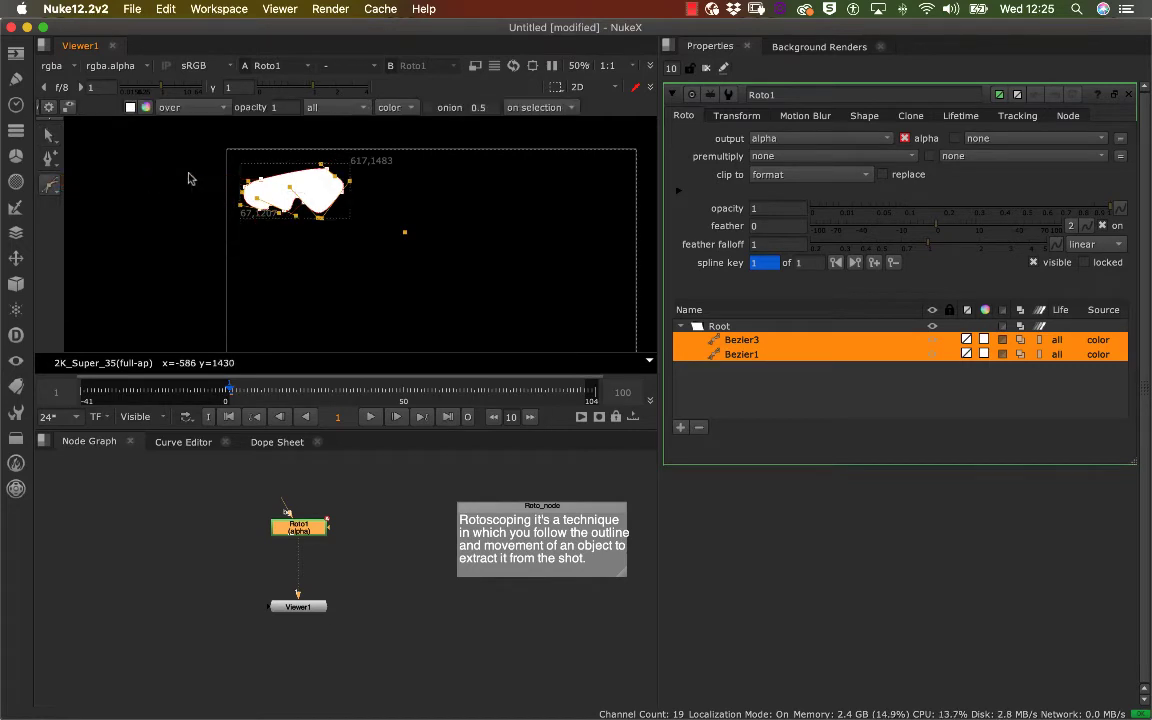
pyautogui.moveTo(308, 231); pyautogui.dragTo(326, 272, button='middle')
pyautogui.keyDown('alt'); pyautogui.moveTo(326, 272); pyautogui.dragTo(339, 242, button='middle'); pyautogui.keyUp('alt')
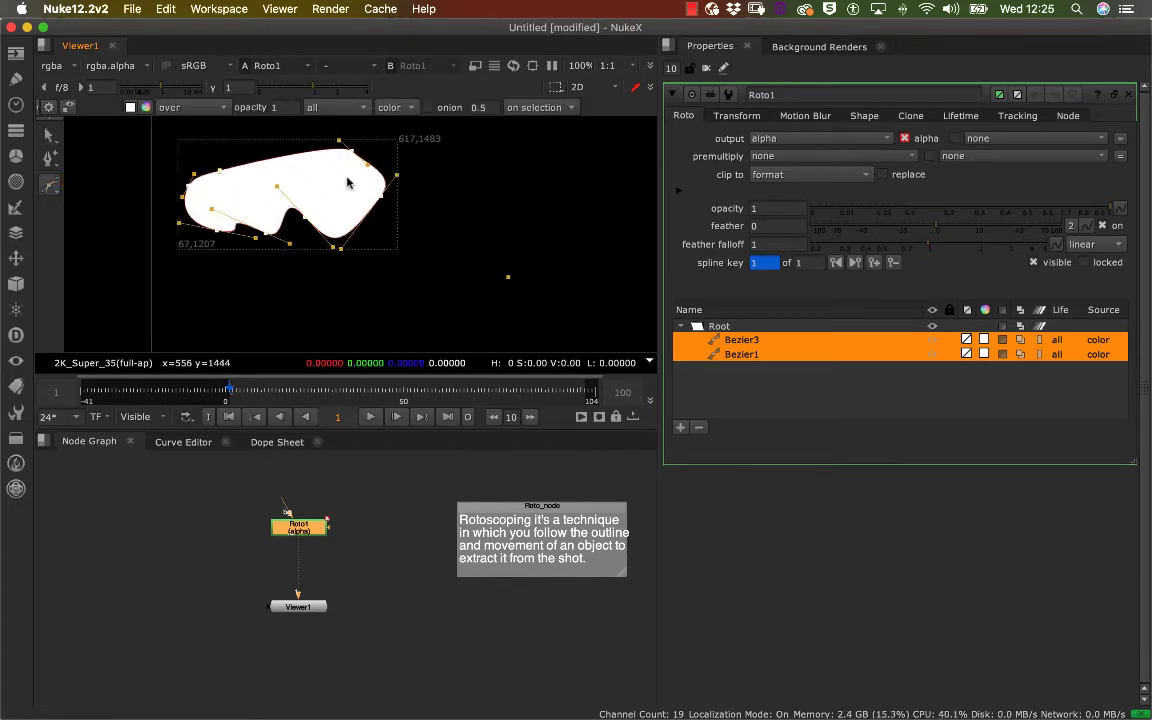
pyautogui.keyDown('alt'); pyautogui.moveTo(348, 181); pyautogui.dragTo(361, 147, button='middle'); pyautogui.keyUp('alt')
pyautogui.moveTo(363, 143); pyautogui.dragTo(368, 144)
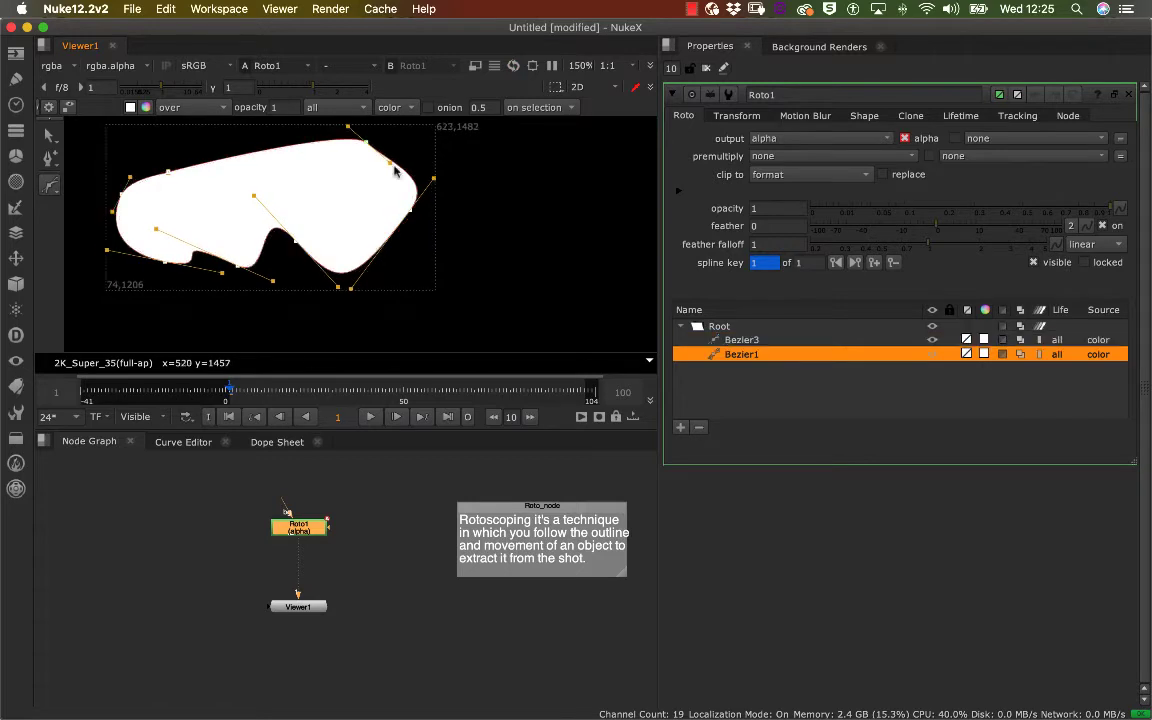
pyautogui.moveTo(409, 208); pyautogui.dragTo(416, 199)
pyautogui.moveTo(416, 199)
pyautogui.keyDown('alt'); pyautogui.mouseDown(button='middle')
pyautogui.moveTo(465, 206)
pyautogui.moveTo(418, 189)
pyautogui.mouseUp(button='middle'); pyautogui.keyUp('alt')
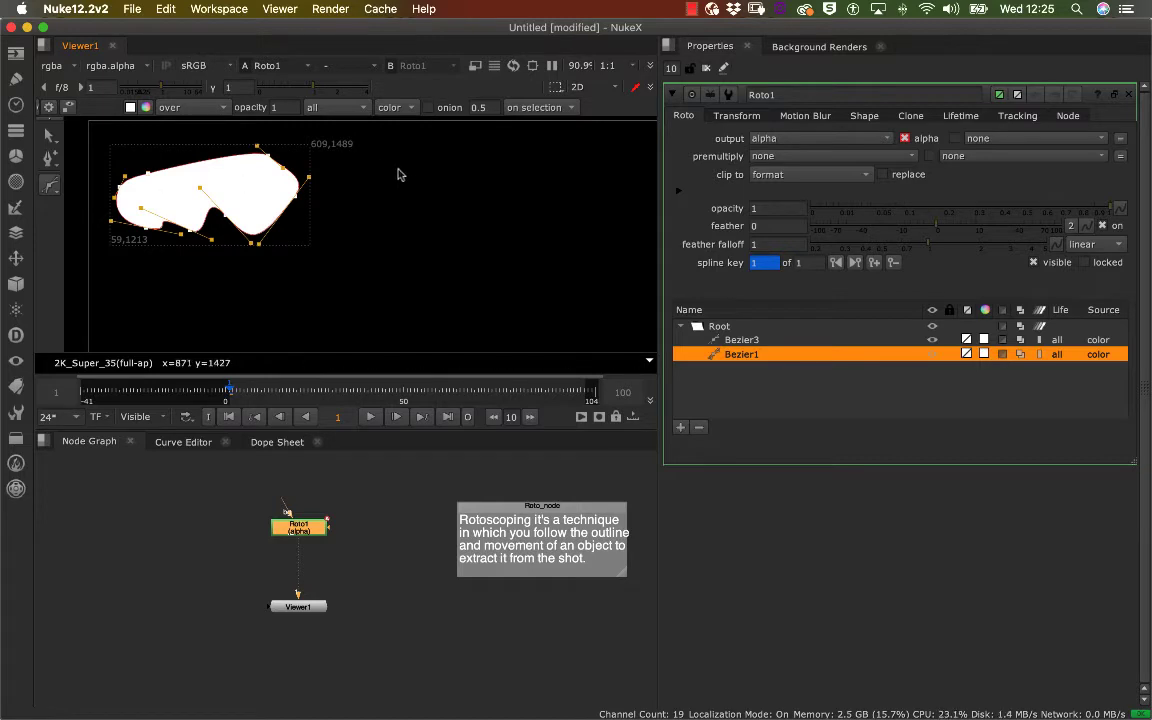
# - Draw a closed, six-point, arrowhead-like Bezier shape with straight edges beside the first shape
pyautogui.click(325, 179)
pyautogui.click(437, 240)
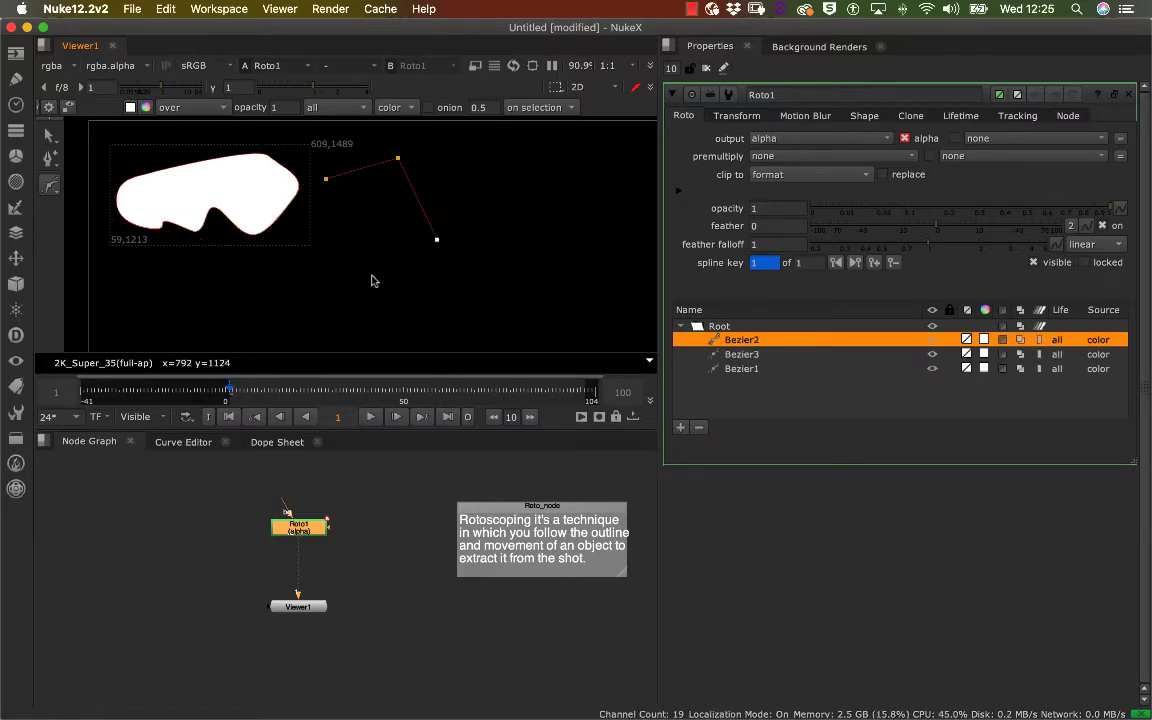
pyautogui.click(369, 279)
pyautogui.click(364, 205)
pyautogui.click(325, 180)
pyautogui.moveTo(396, 193); pyautogui.dragTo(450, 208, button='middle')
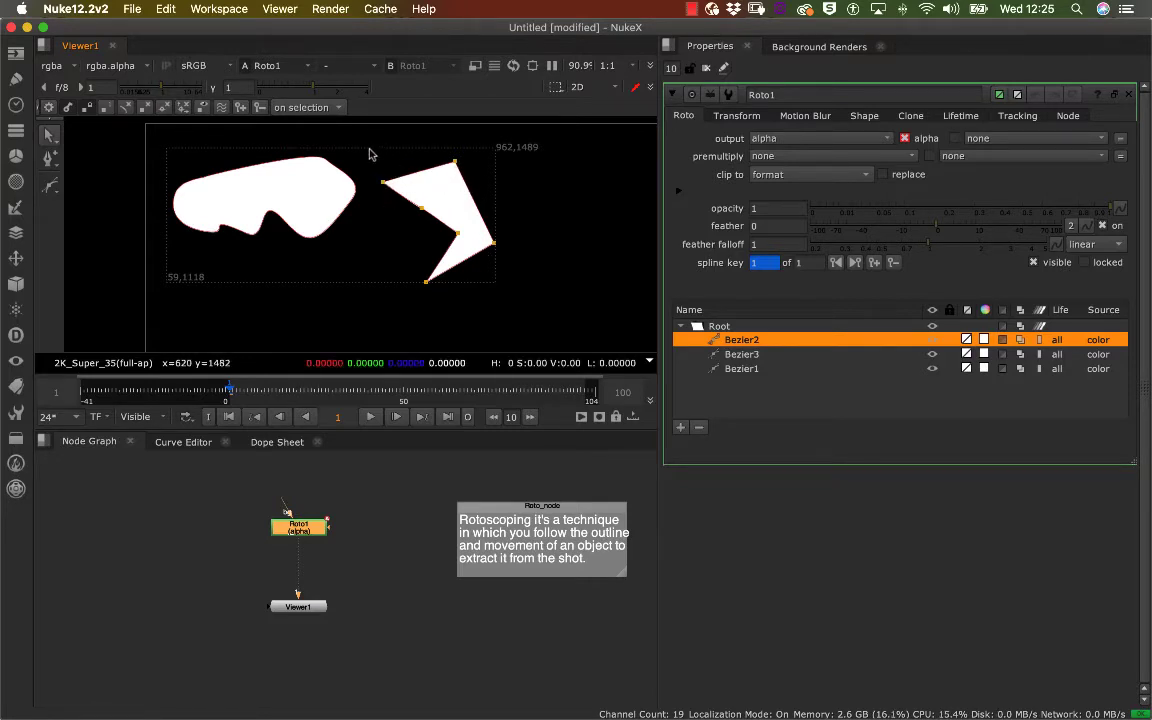
# - Select all points of the angular shape, smooth them twice and try moving the shape slightly
pyautogui.scroll(2, 369, 154)
pyautogui.moveTo(278, 147); pyautogui.dragTo(501, 356)
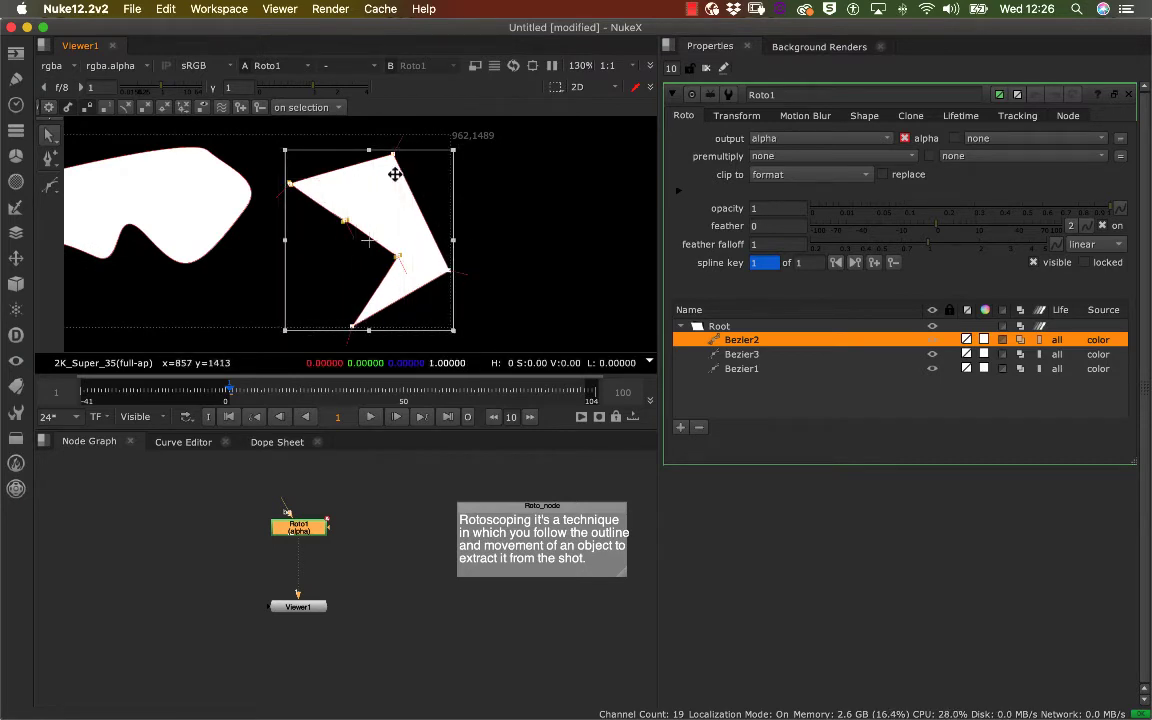
pyautogui.press('z')
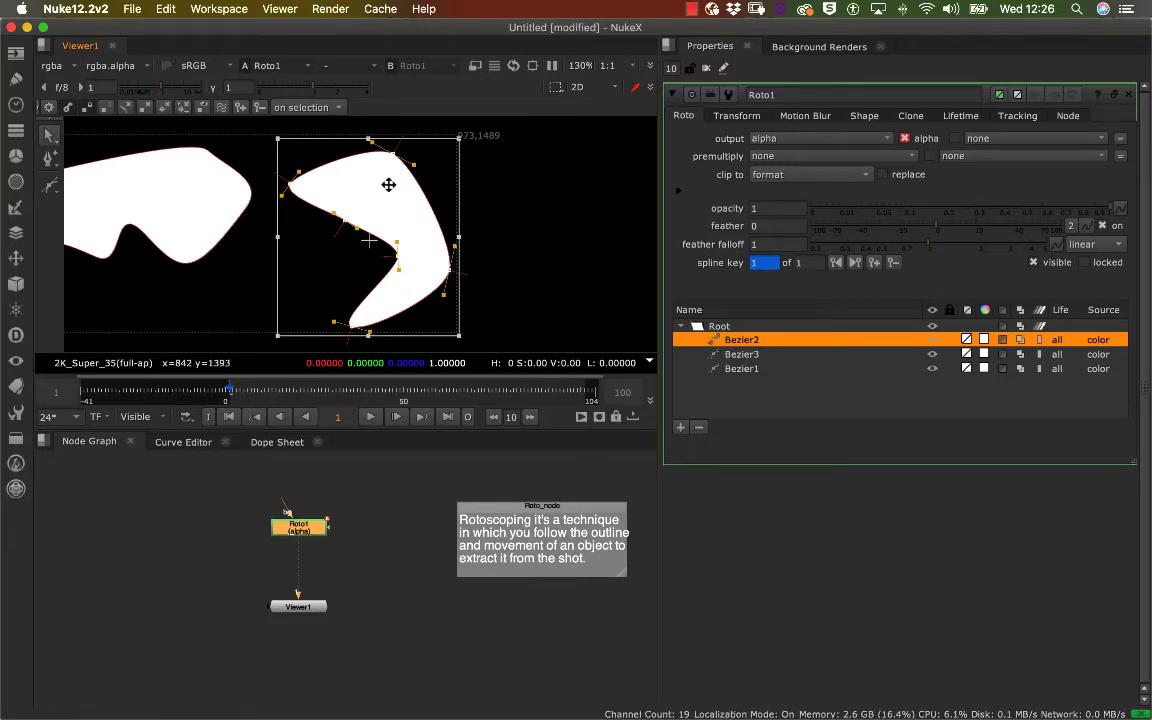
pyautogui.press('z')
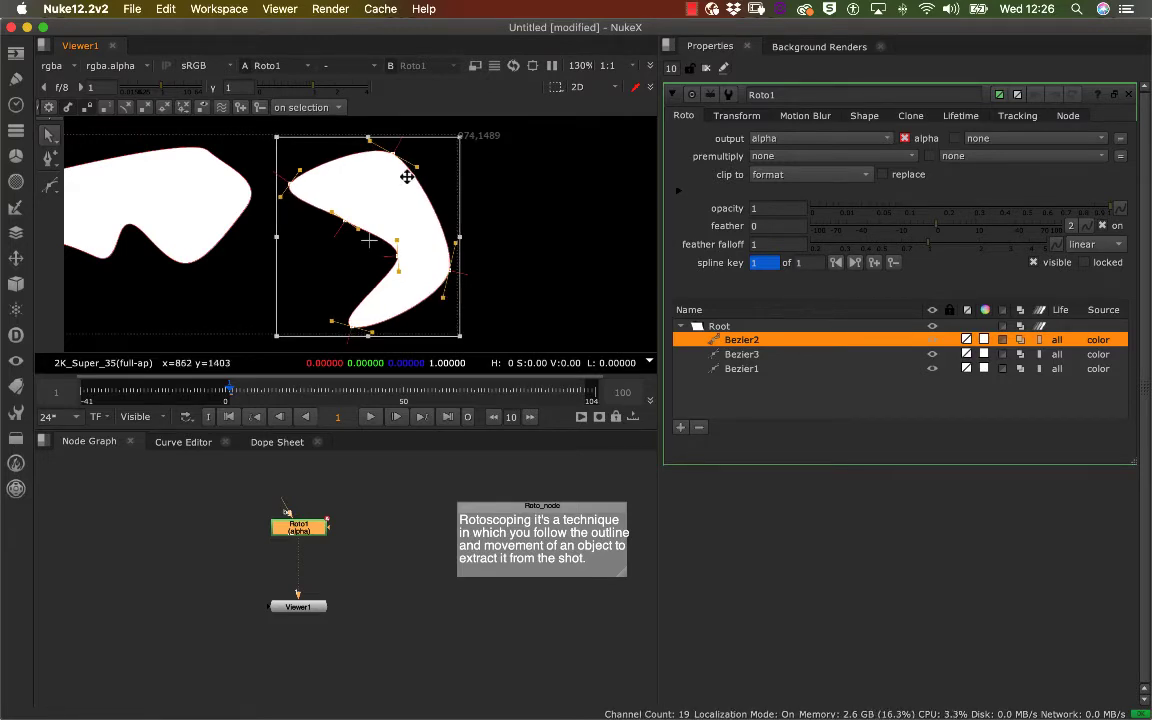
pyautogui.moveTo(407, 177)
pyautogui.mouseDown()
pyautogui.moveTo(435, 162)
pyautogui.moveTo(424, 180)
pyautogui.mouseUp()
pyautogui.moveTo(375, 206); pyautogui.dragTo(396, 203, button='middle')
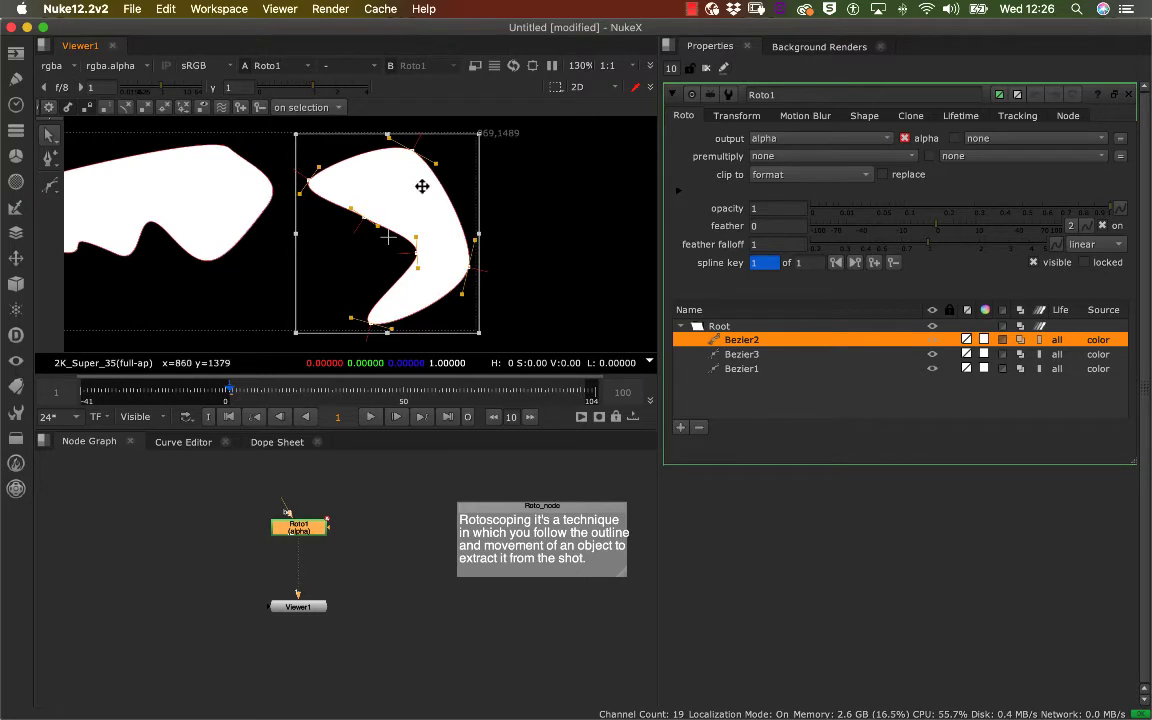
# - Undo the smoothing and the move applied to the angular shape
pyautogui.press('super+z')
pyautogui.press('super+z')
pyautogui.press('super+z')
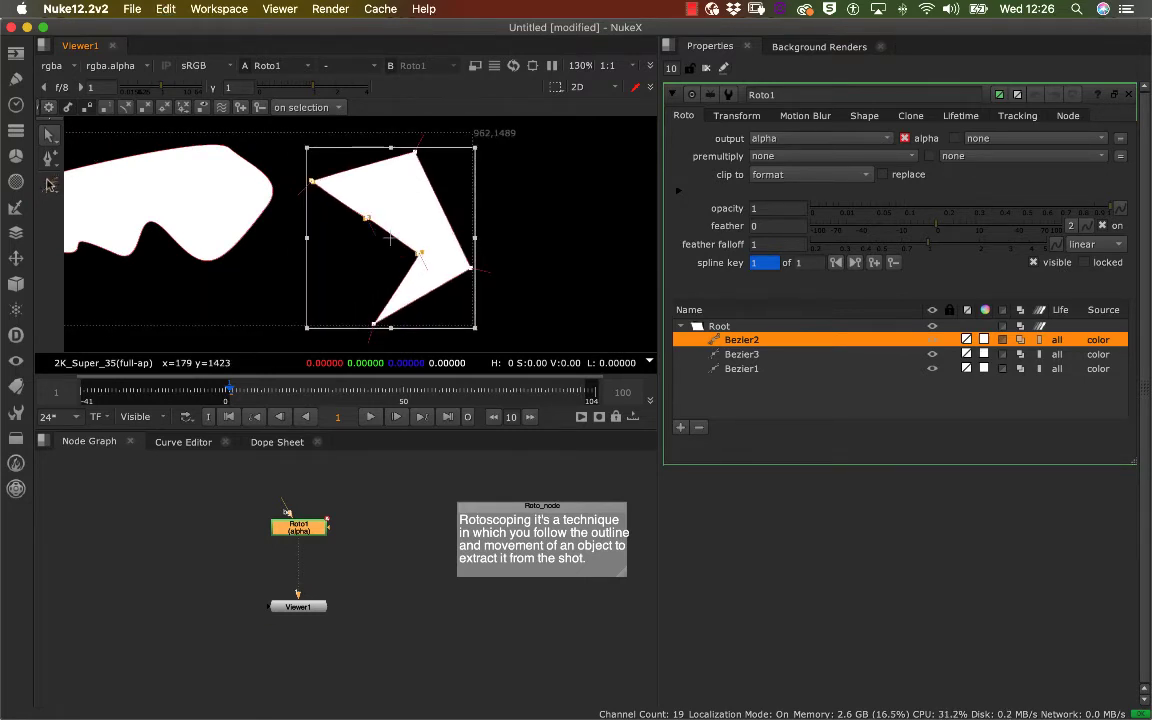
# - Deselect the angular shape, select only its right-hand corner point and smooth that point
pyautogui.click(479, 190)
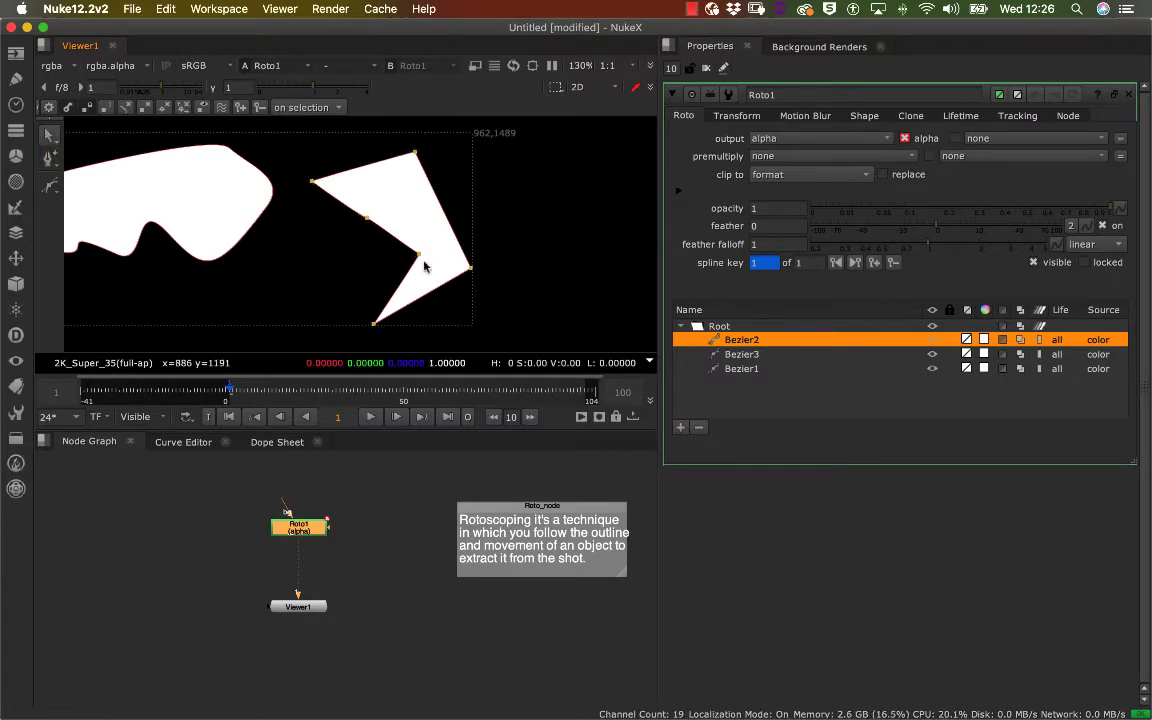
pyautogui.click(307, 170)
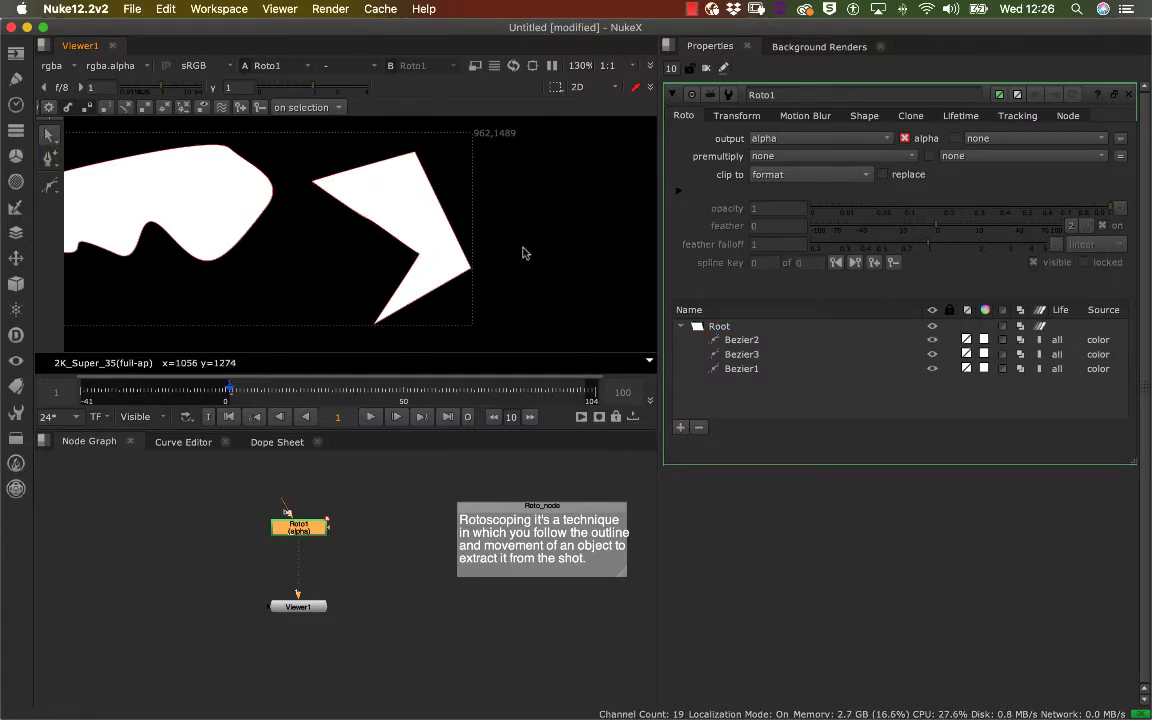
pyautogui.click(470, 268)
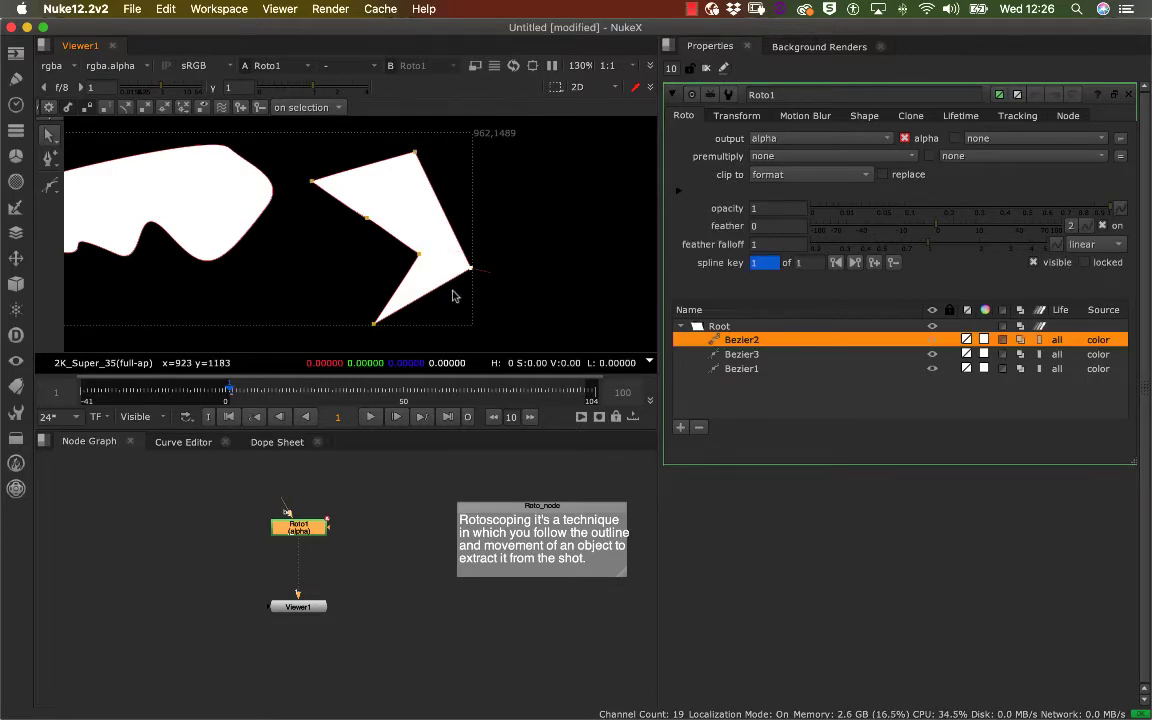
pyautogui.press('z')
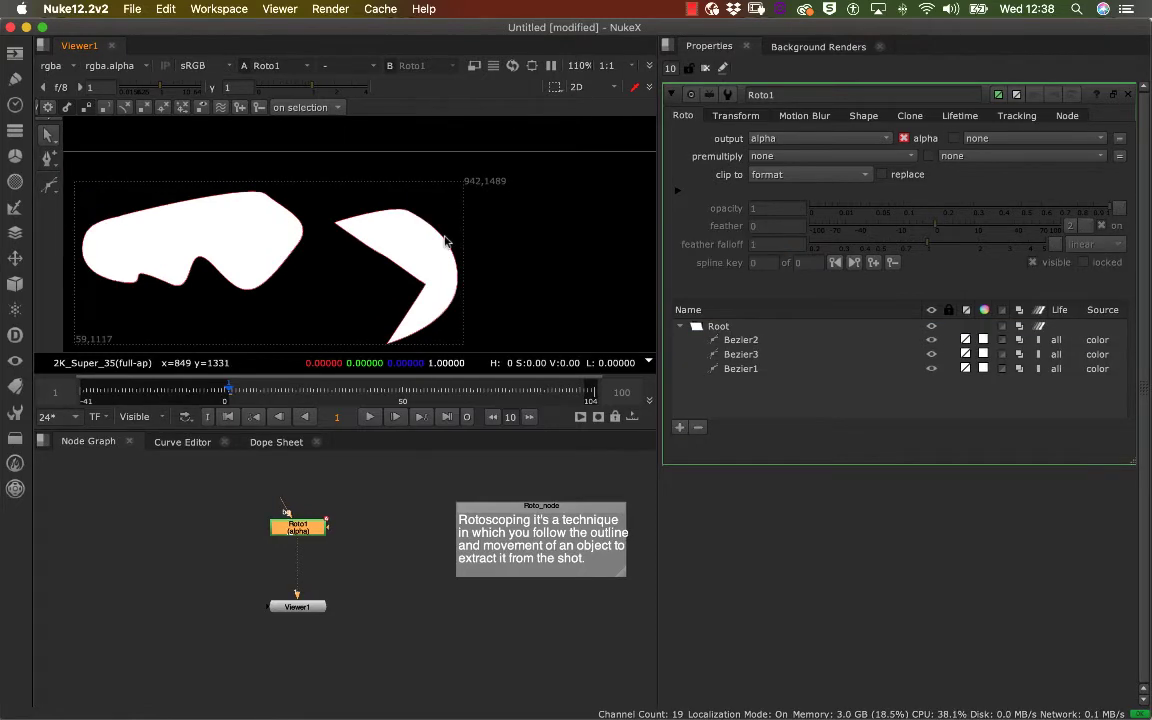
# - Using Add Points, add a point on the second shape's upper edge and one on its inner edge, pulling the upper one outward
pyautogui.moveTo(440, 225); pyautogui.dragTo(456, 182, button='middle')
pyautogui.click(442, 181)
pyautogui.scroll(3, 455, 183)
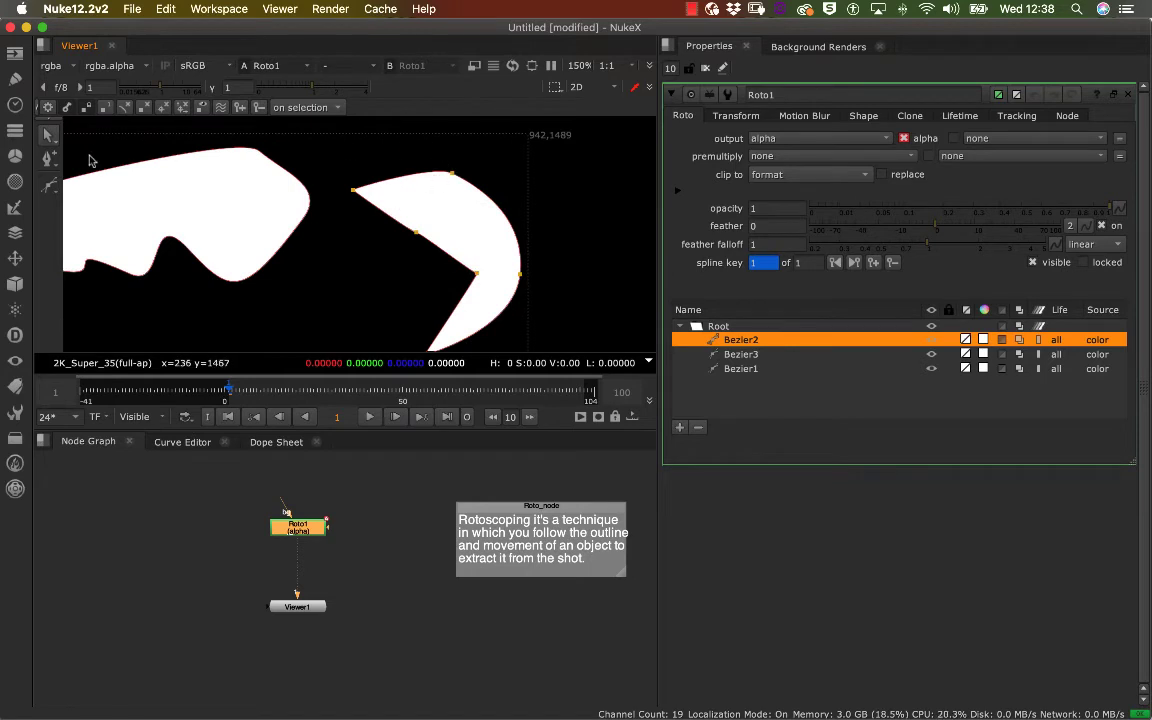
pyautogui.rightClick(48, 160)
pyautogui.click(90, 157)
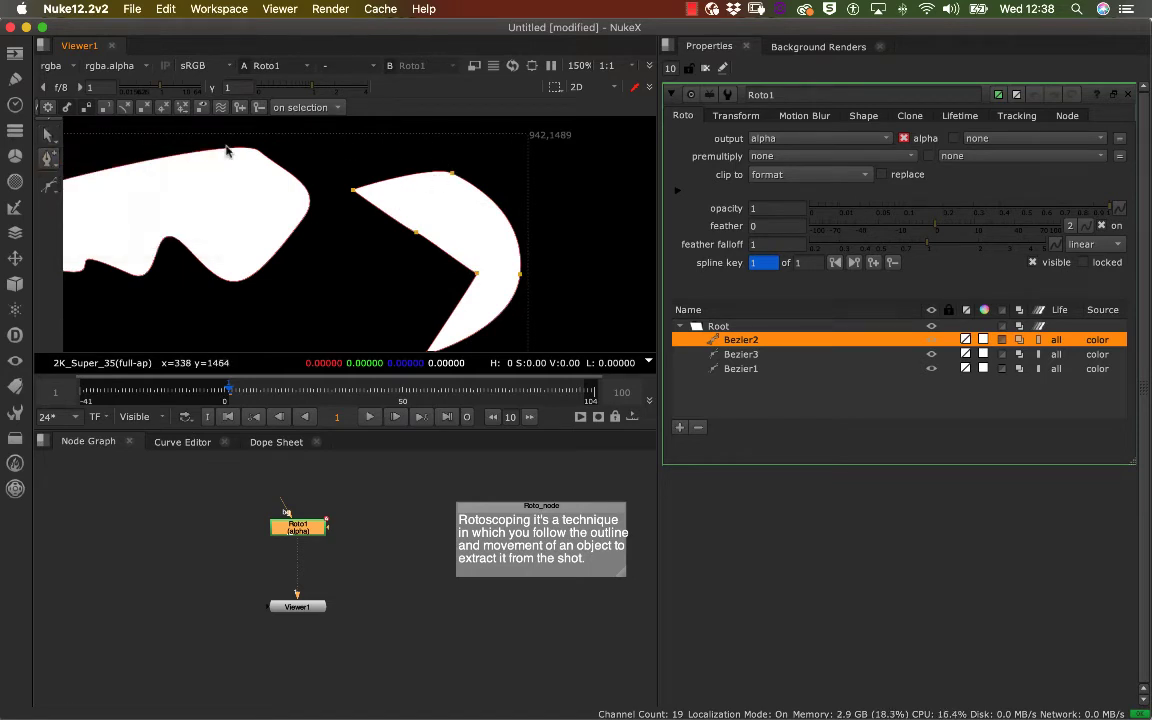
pyautogui.click(401, 177)
pyautogui.click(388, 215)
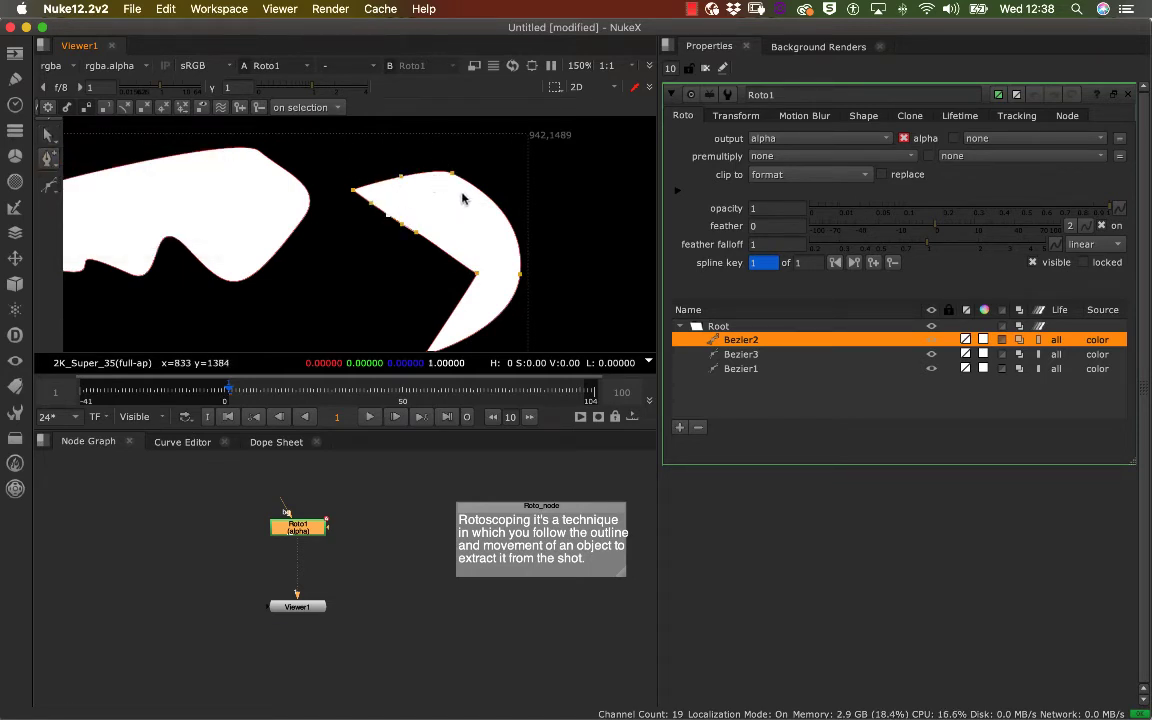
pyautogui.click(399, 176)
pyautogui.moveTo(420, 173); pyautogui.dragTo(396, 160)
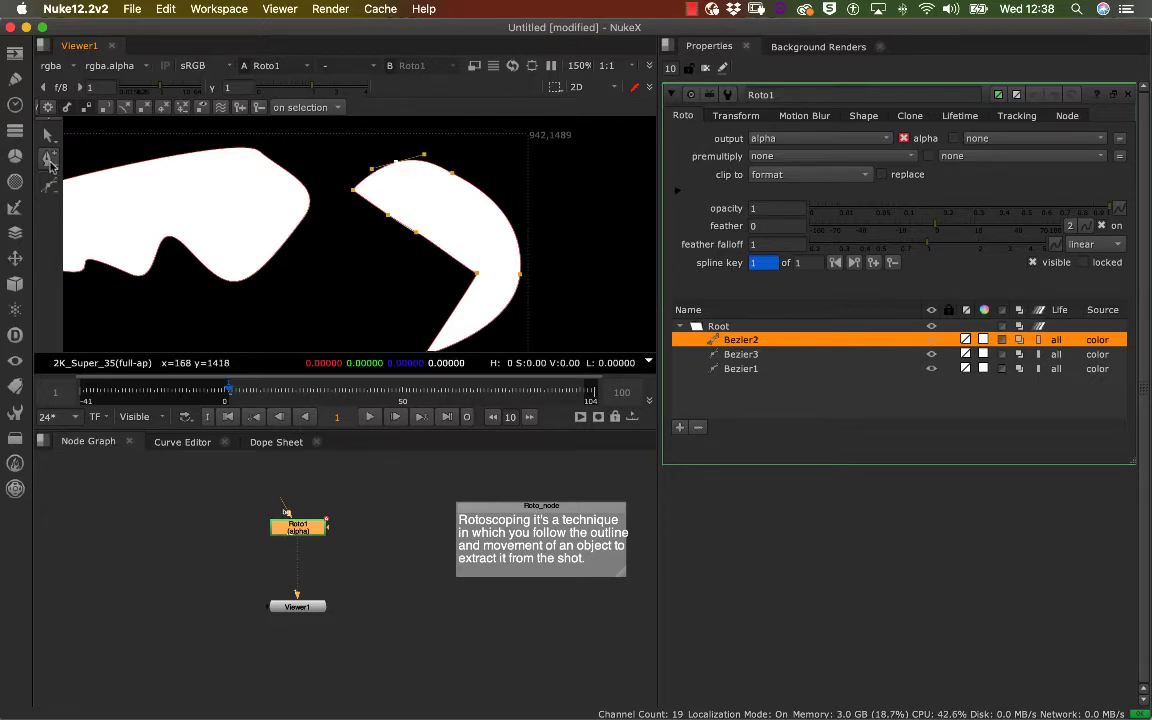
# - Remove the added point on the second shape's upper edge with Remove Points
pyautogui.click(50, 160)
pyautogui.click(90, 172)
pyautogui.click(396, 162)
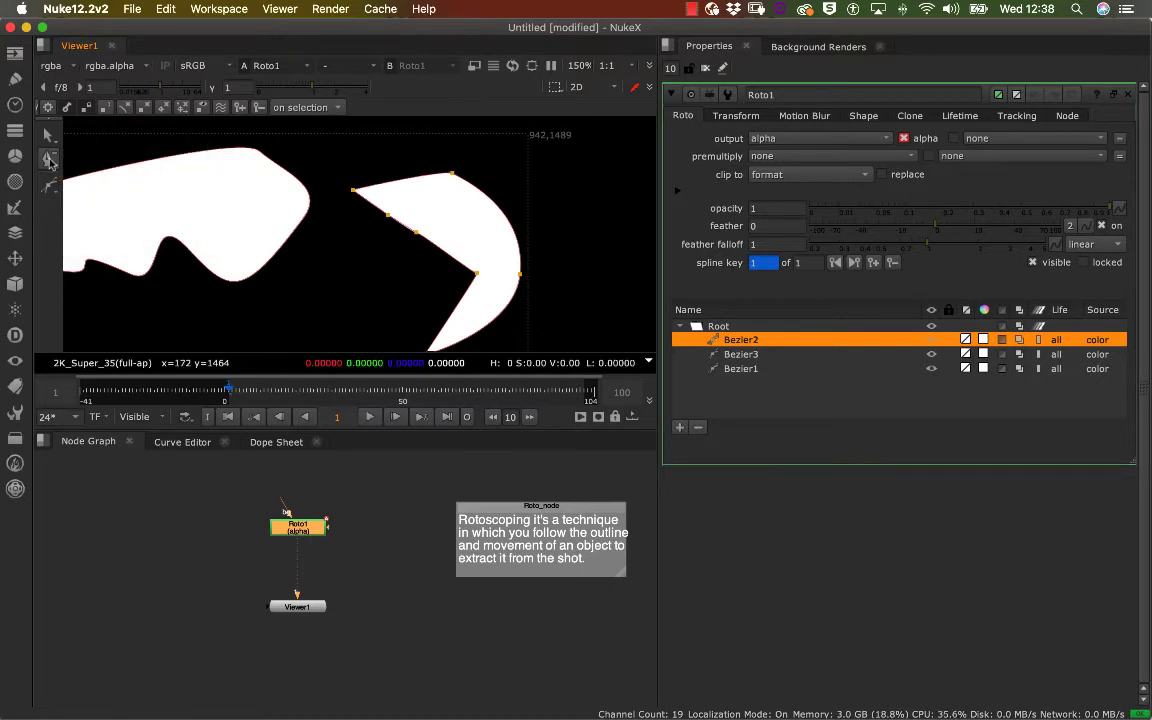
# - Turn the second shape's right-hand point into a sharp corner with Cusp Points
pyautogui.click(50, 160)
pyautogui.click(97, 192)
pyautogui.moveTo(405, 188); pyautogui.dragTo(290, 128, button='middle')
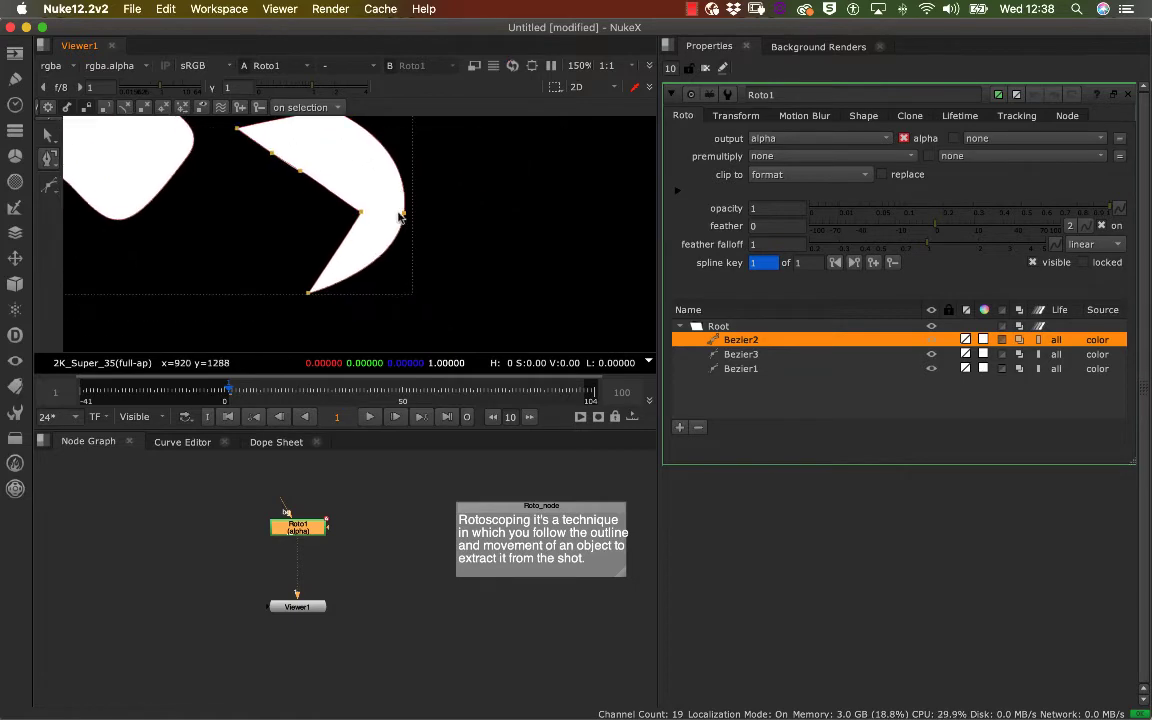
pyautogui.scroll(10, 410, 222)
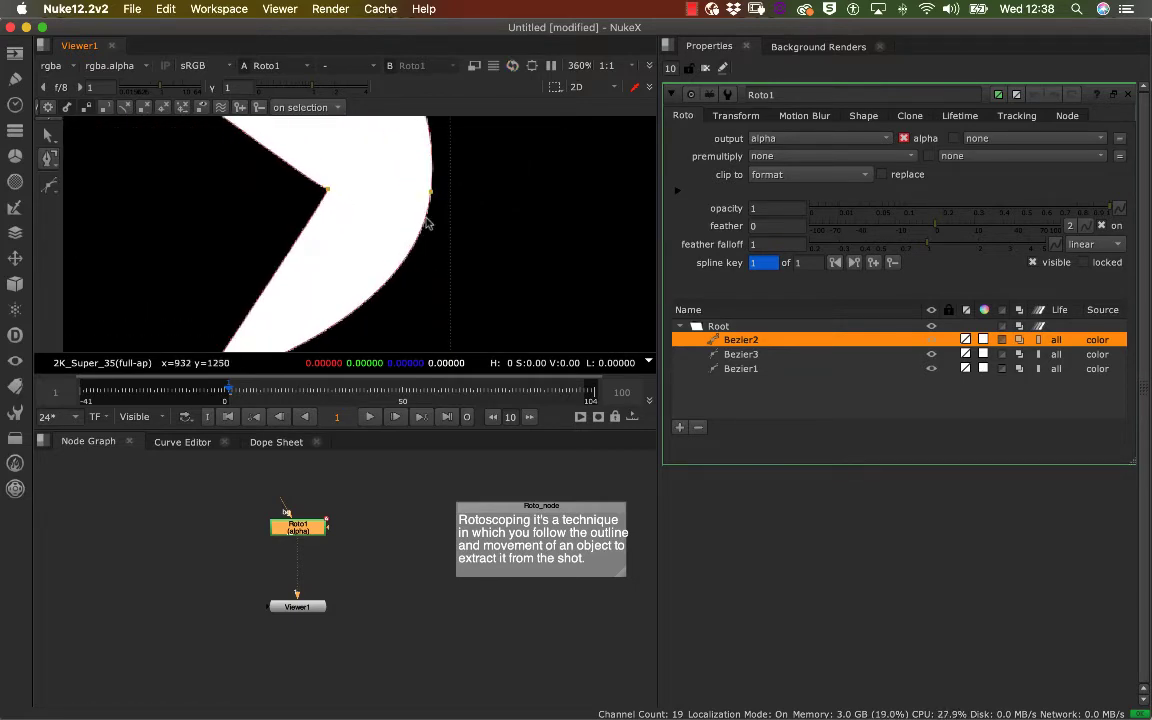
pyautogui.scroll(-5, 420, 245)
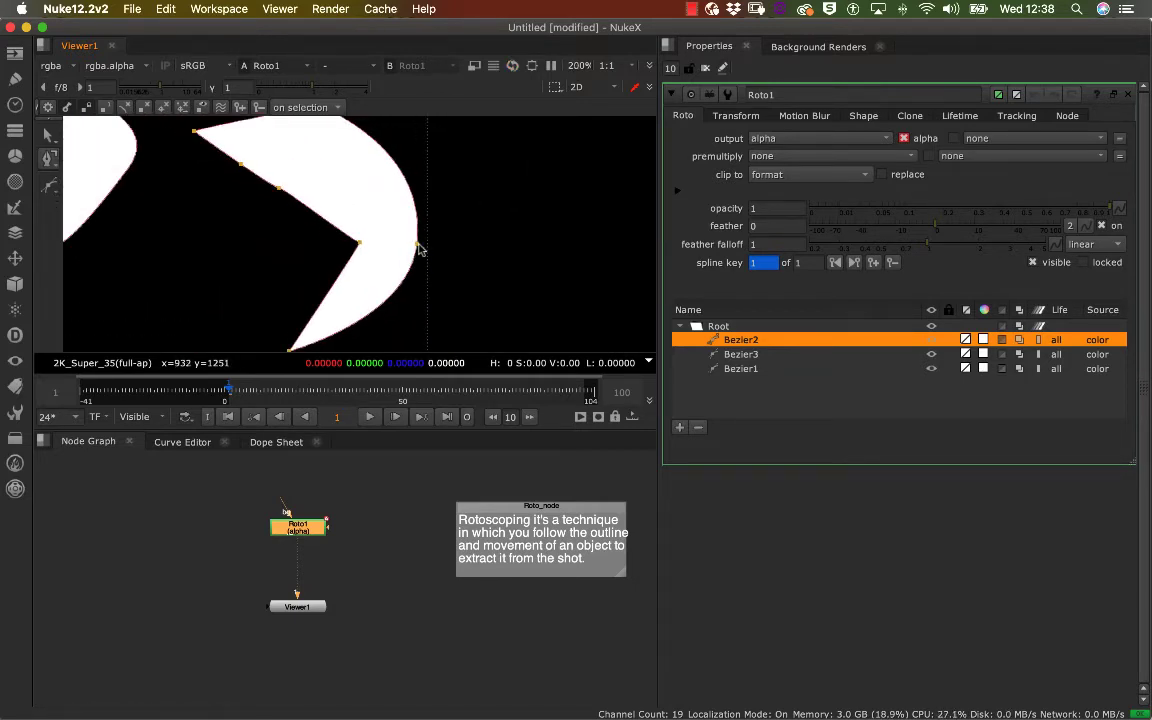
pyautogui.click(418, 245)
pyautogui.hotkey('shift', 'z')
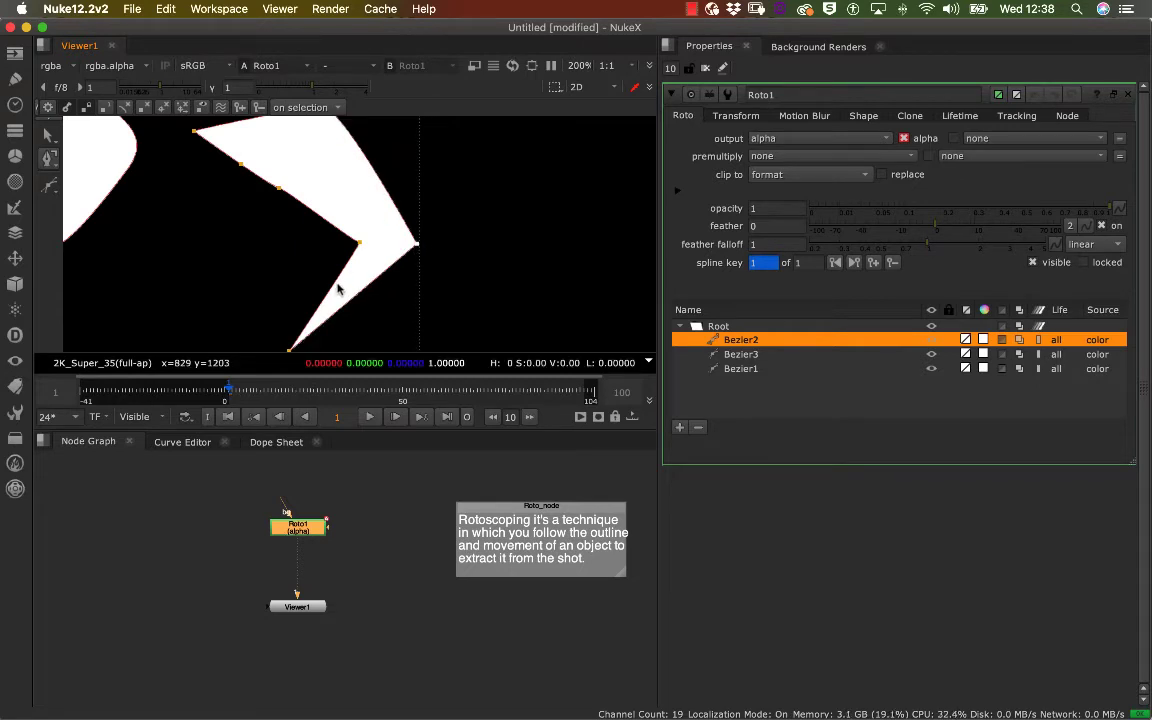
# - Round off the second shape's right-hand point and its inner corner with Smooth Points
pyautogui.moveTo(50, 166); pyautogui.dragTo(85, 206)
pyautogui.click(417, 245)
pyautogui.moveTo(421, 213); pyautogui.dragTo(403, 201)
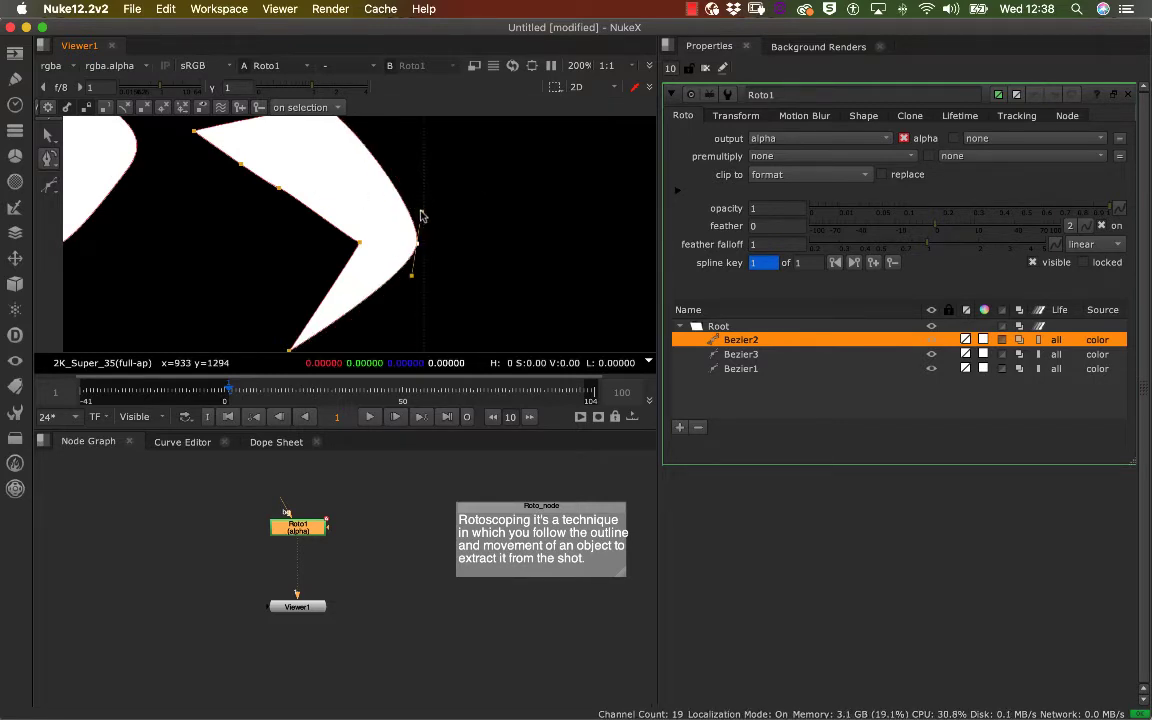
pyautogui.press('z')
pyautogui.press('z')
pyautogui.press('z')
pyautogui.press('z')
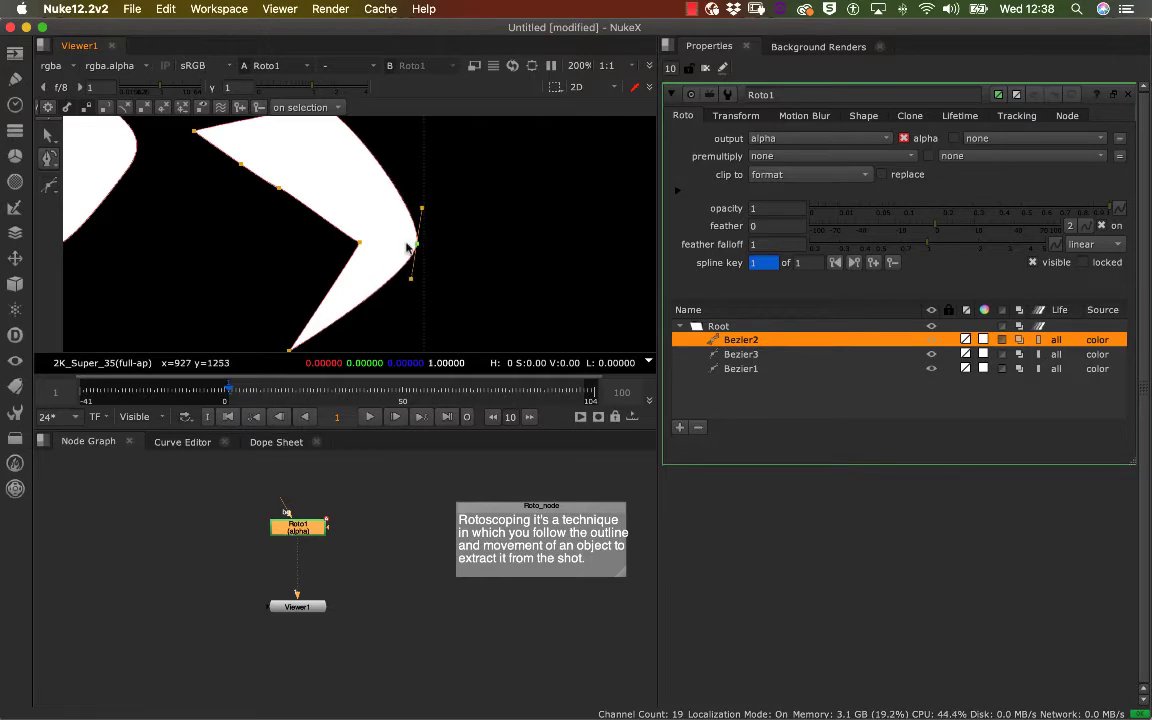
pyautogui.scroll(-3, 393, 233)
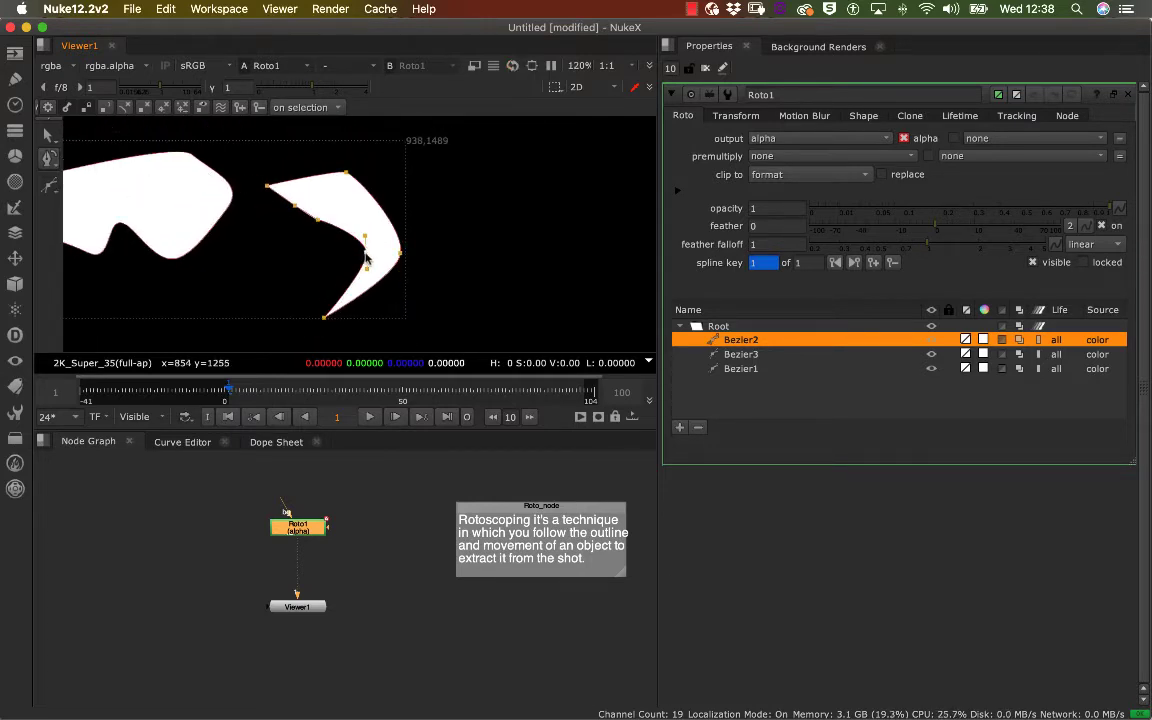
# - Round off the second shape's left tip and its upper point with Smooth Points
pyautogui.click(49, 160)
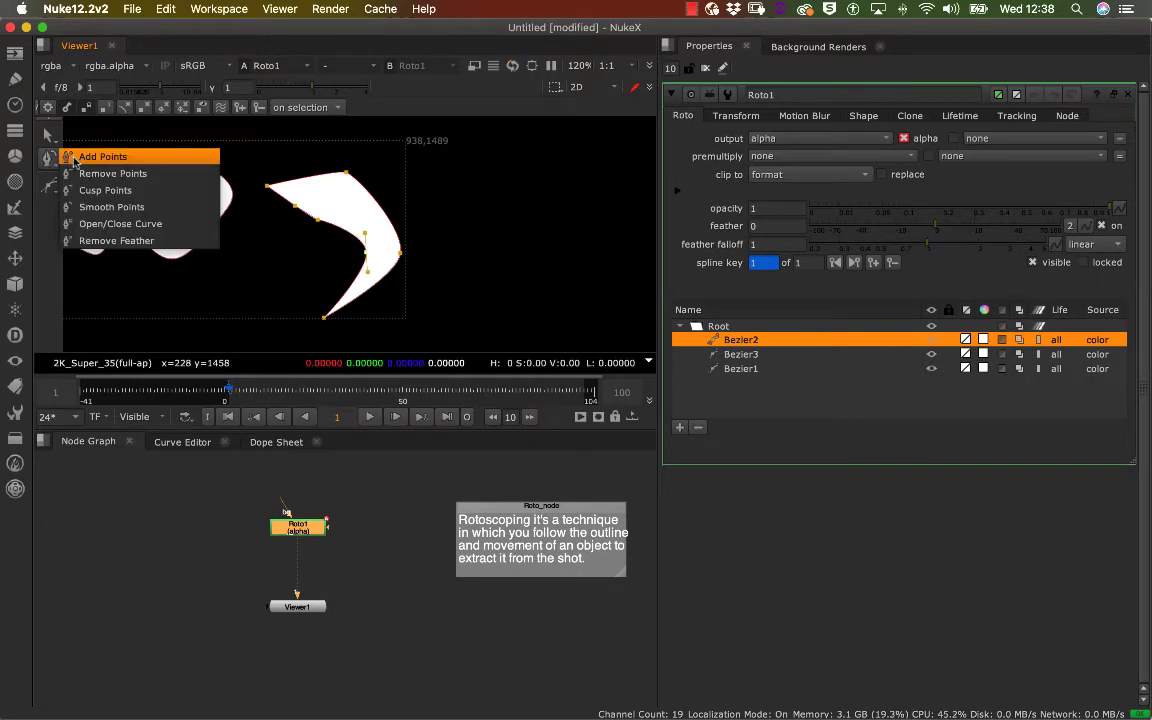
pyautogui.click(76, 159)
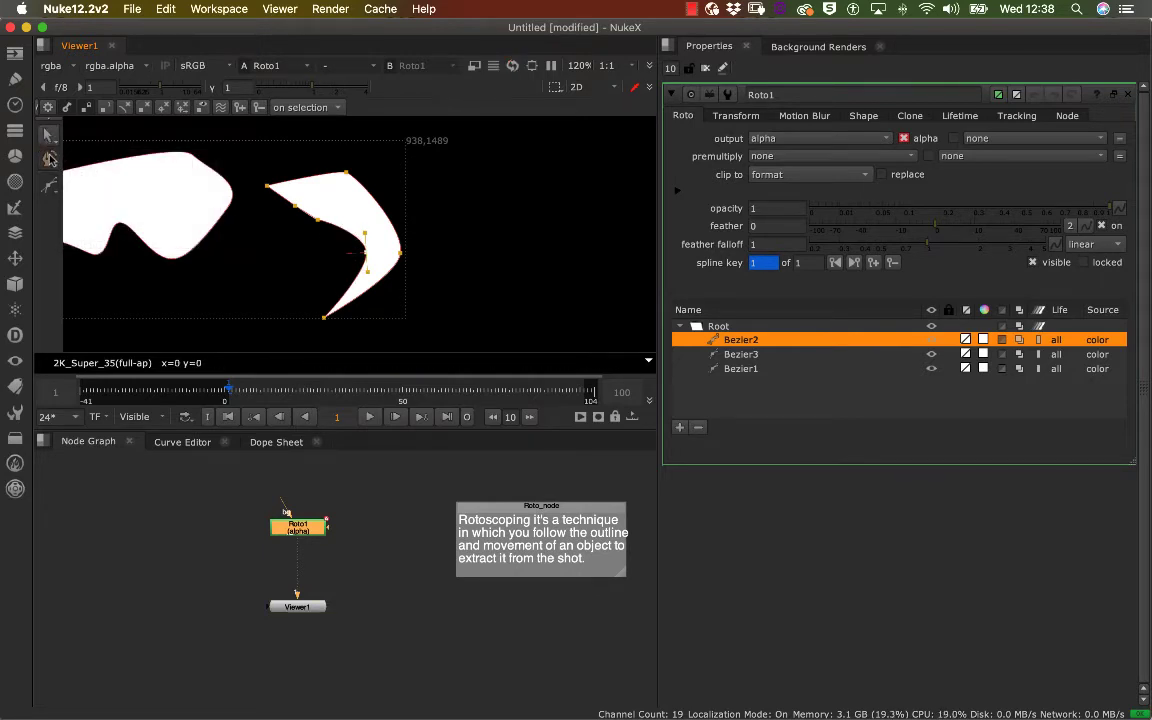
pyautogui.click(49, 158)
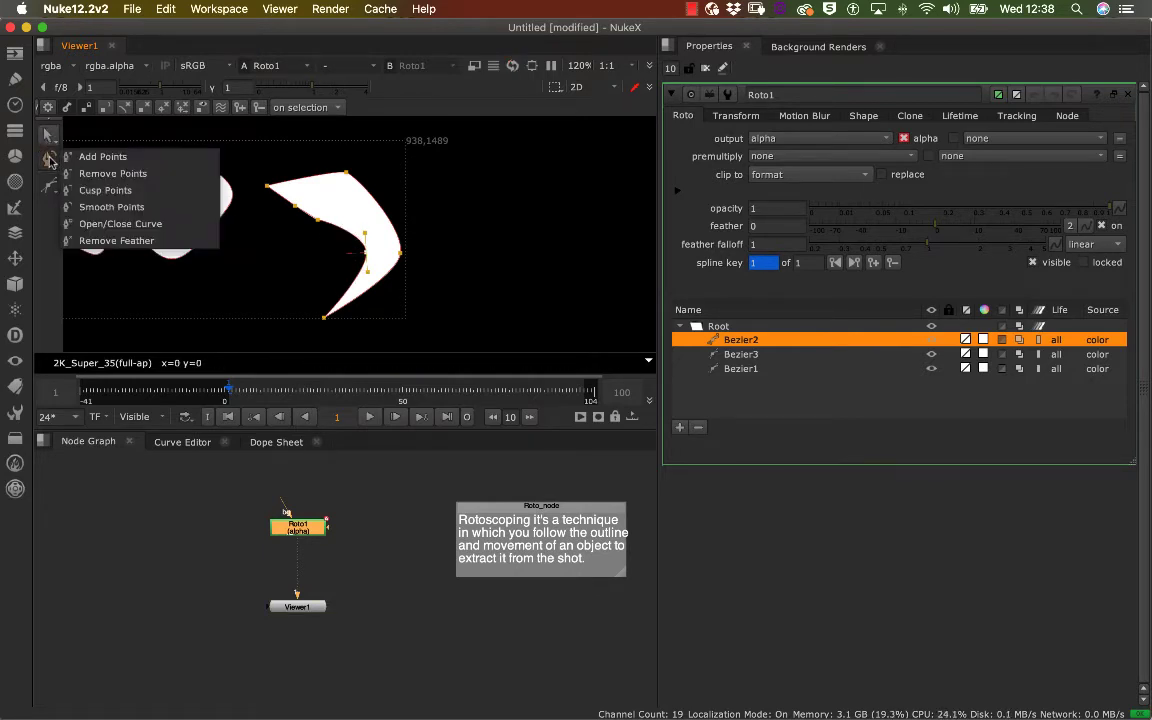
pyautogui.click(107, 208)
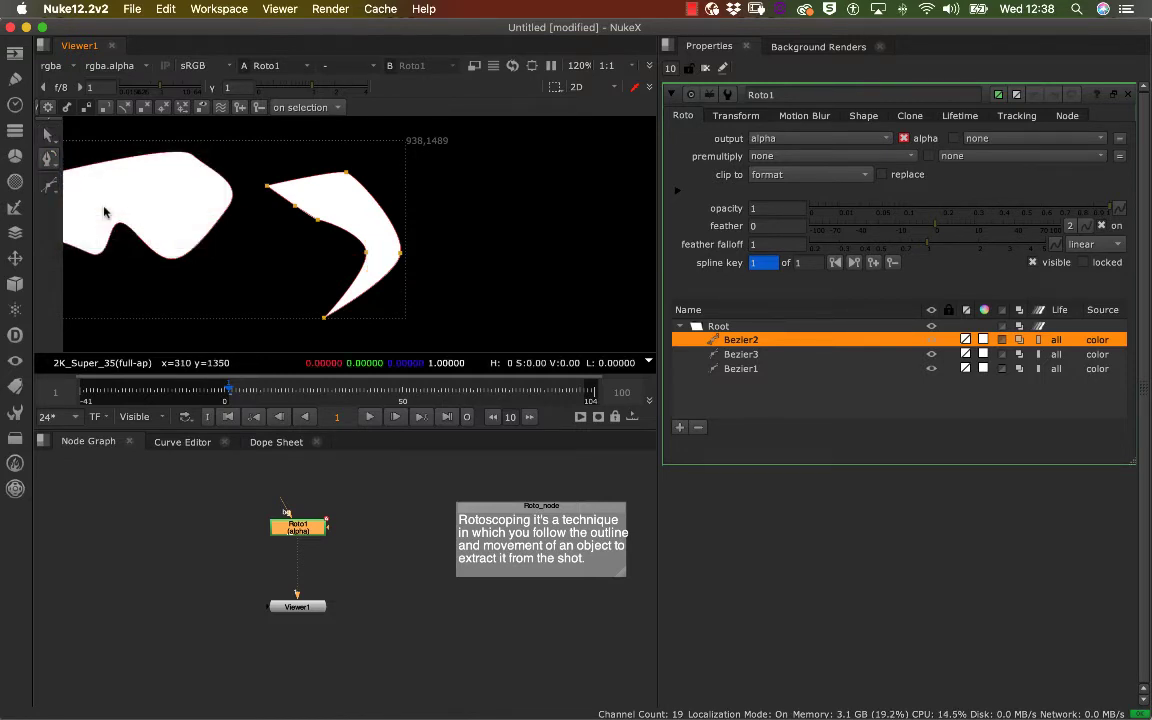
pyautogui.click(267, 187)
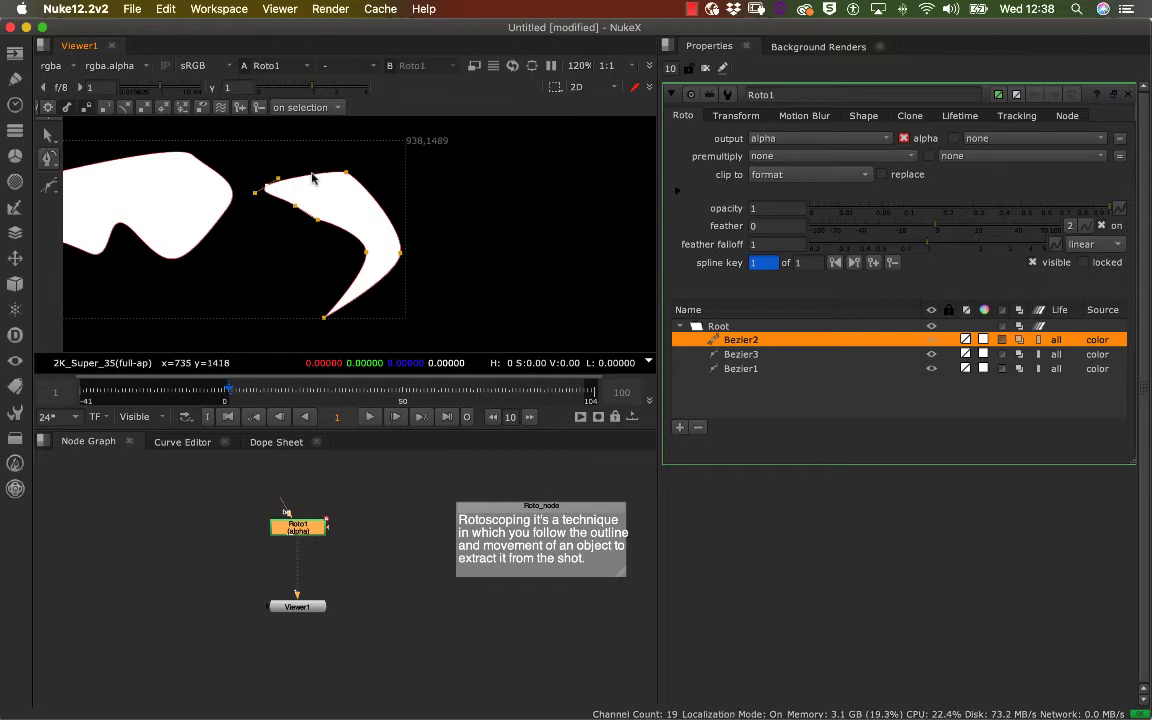
pyautogui.click(346, 174)
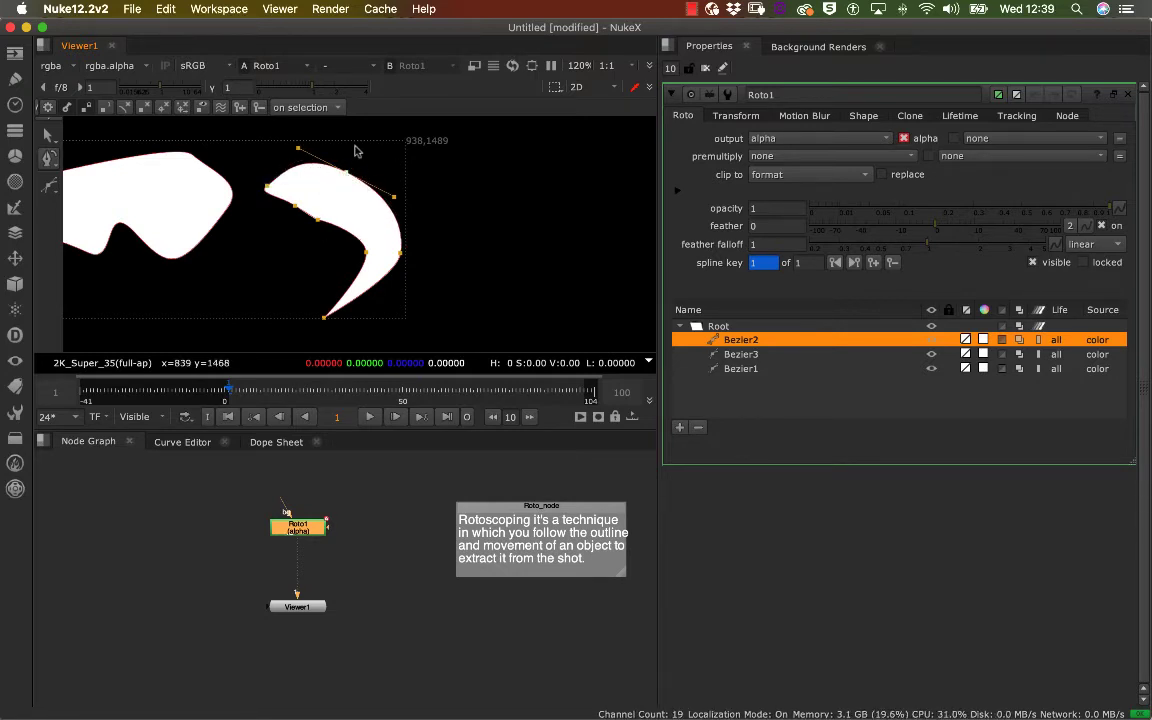
# - Select all points of the second shape and move the whole shape slightly up and toward the first shape
pyautogui.moveTo(49, 140); pyautogui.dragTo(79, 130)
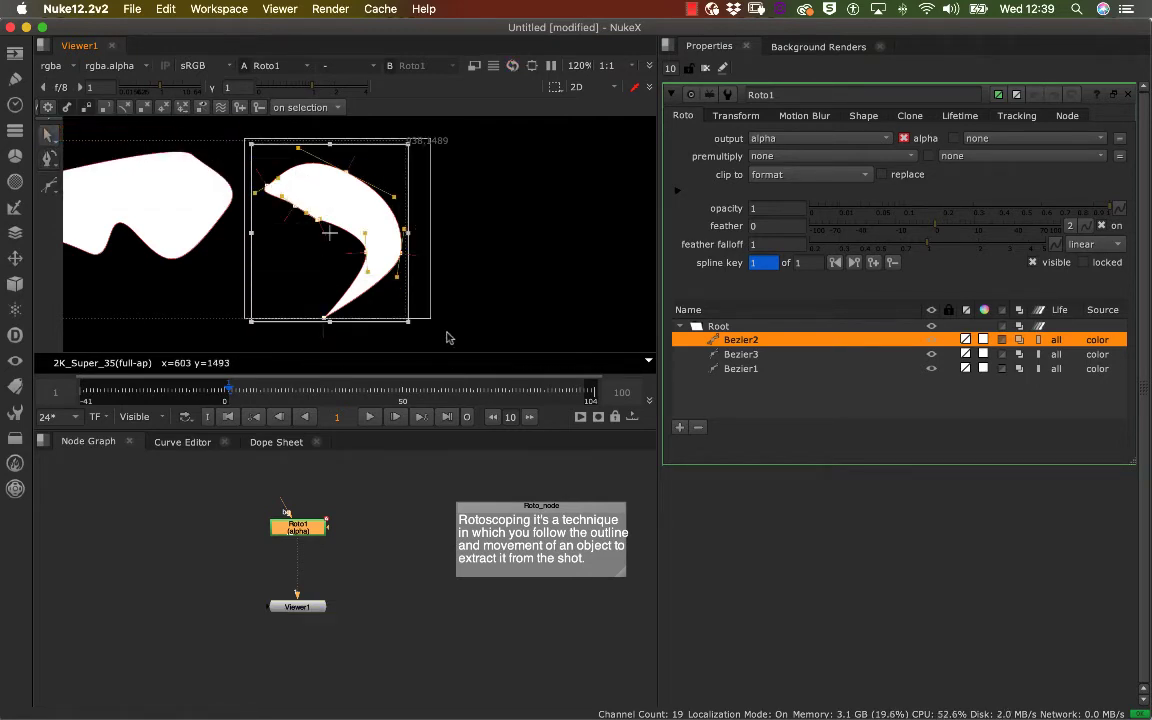
pyautogui.moveTo(368, 226)
pyautogui.mouseDown()
pyautogui.moveTo(340, 209)
pyautogui.moveTo(355, 214)
pyautogui.mouseUp()
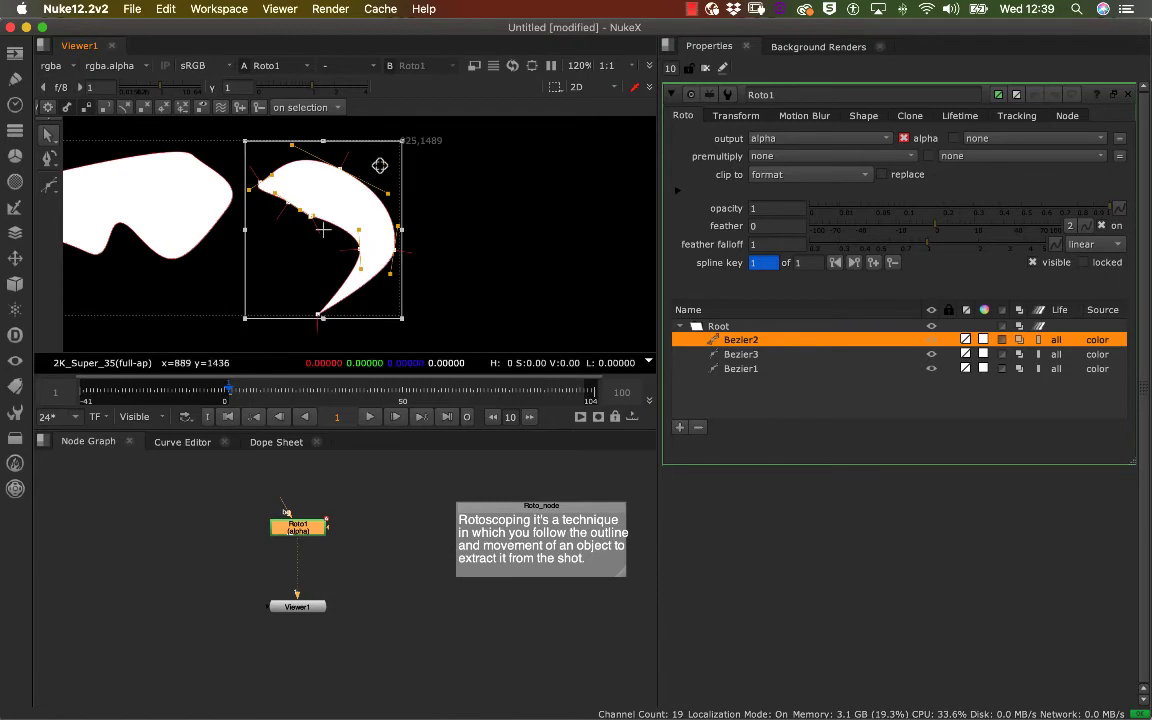
pyautogui.click(49, 135)
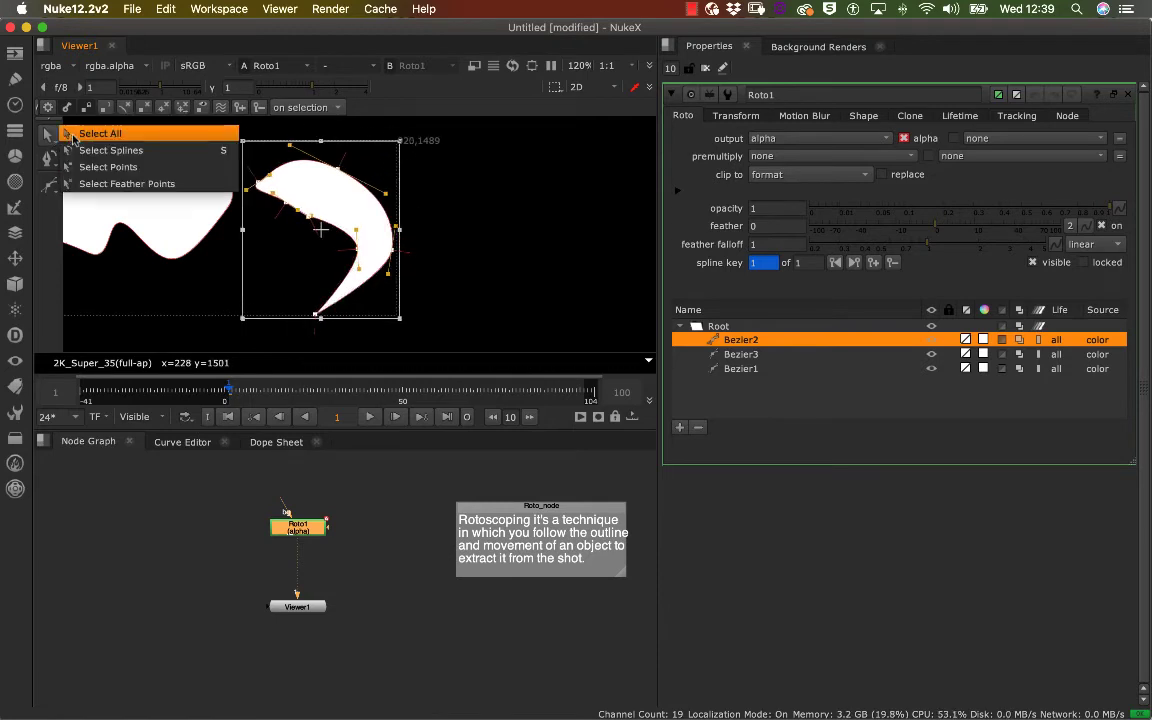
# - Pull a soft feather outward from the second shape's upper point, reduce it slightly, and reset the feather
pyautogui.click(50, 160)
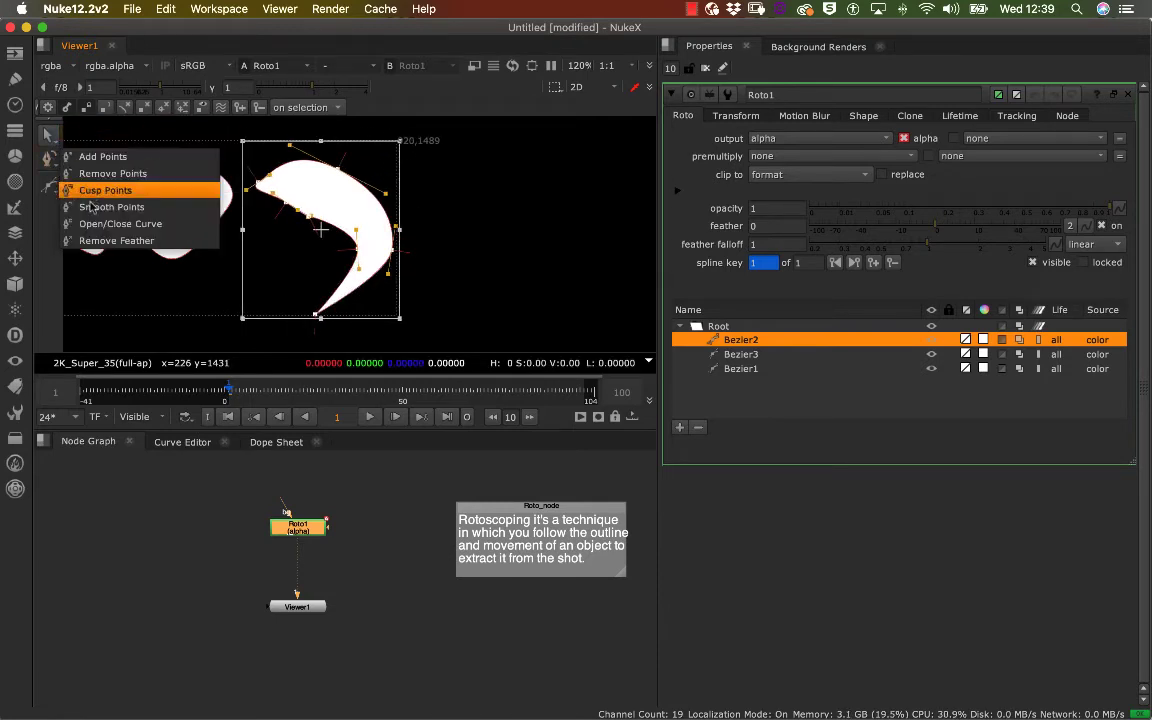
pyautogui.click(95, 240)
pyautogui.scroll(9, 299, 162)
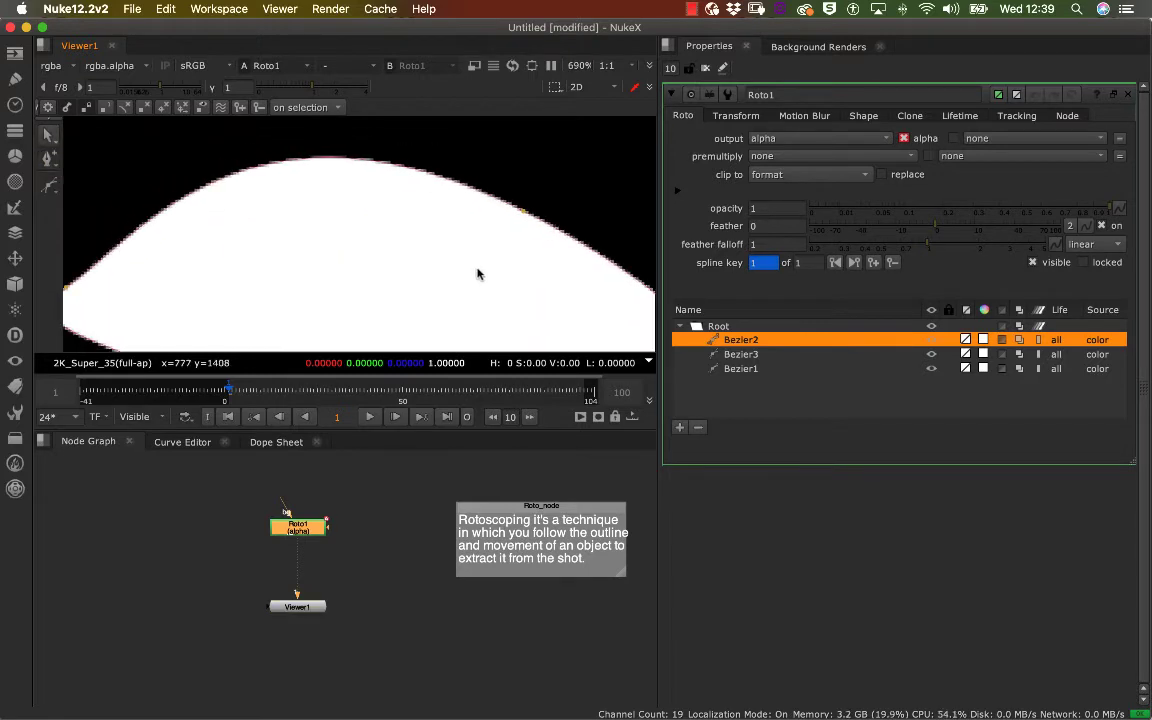
pyautogui.click(536, 211)
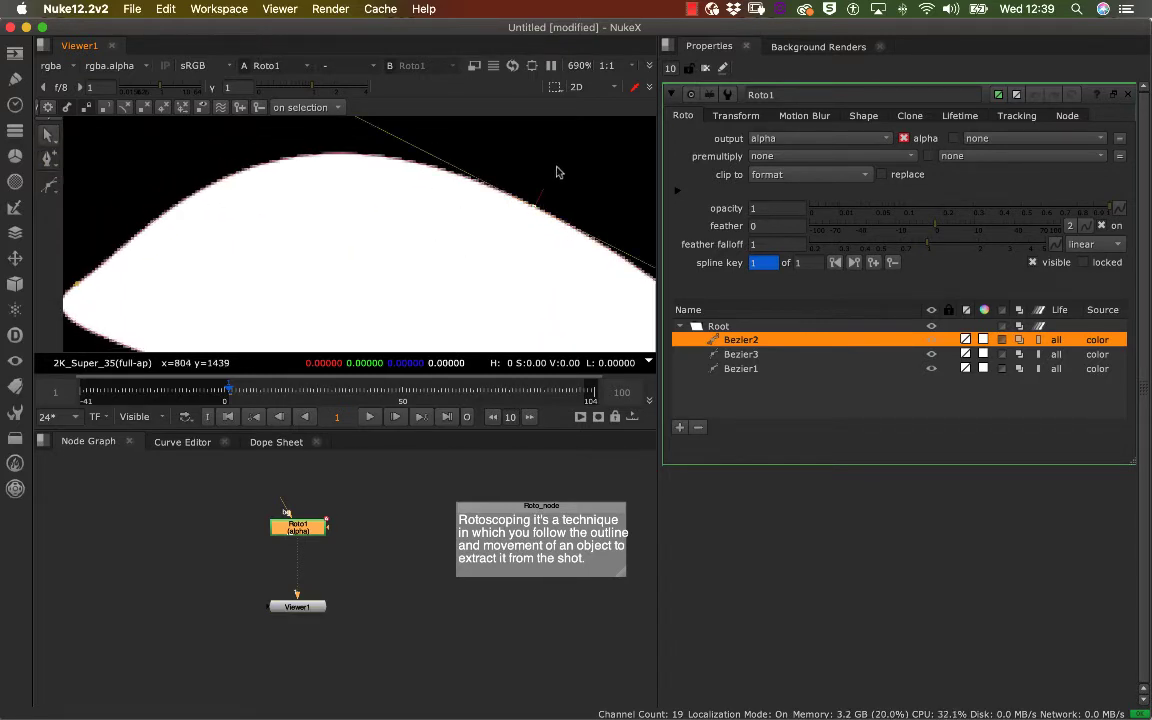
pyautogui.moveTo(557, 172); pyautogui.dragTo(424, 198, button='middle')
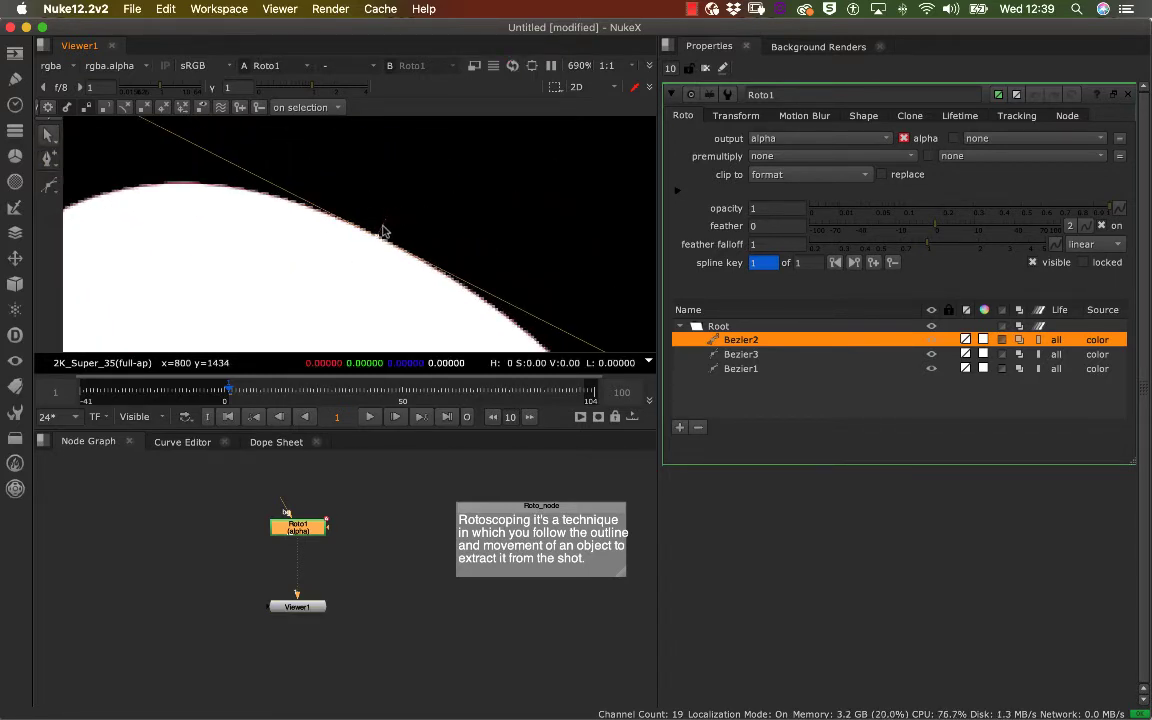
pyautogui.moveTo(380, 232); pyautogui.dragTo(406, 193)
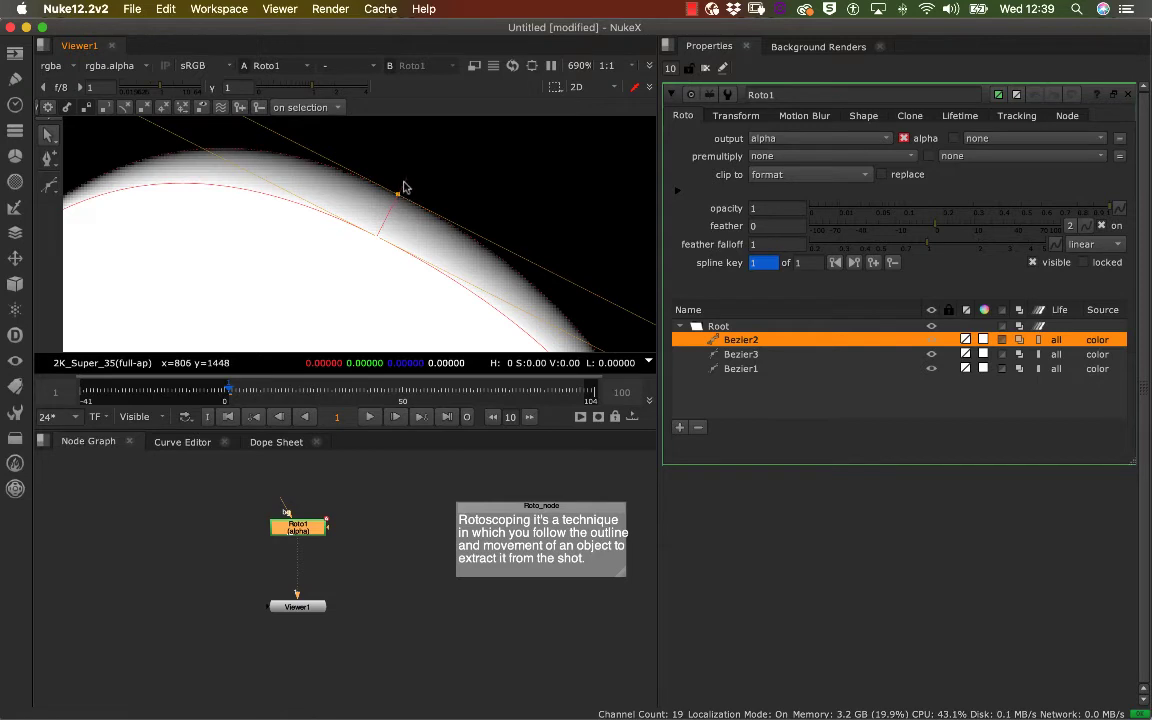
pyautogui.moveTo(405, 187)
pyautogui.mouseDown()
pyautogui.moveTo(386, 221)
pyautogui.moveTo(398, 193)
pyautogui.moveTo(394, 206)
pyautogui.mouseUp()
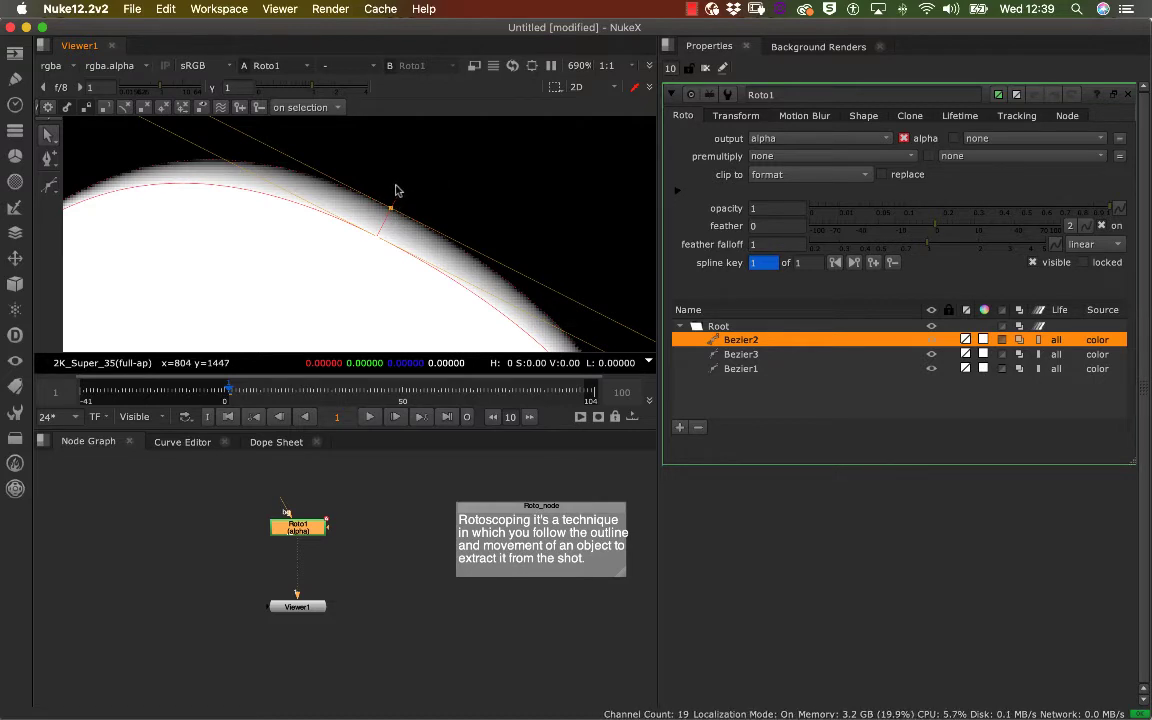
pyautogui.hotkey('shift', 'e')
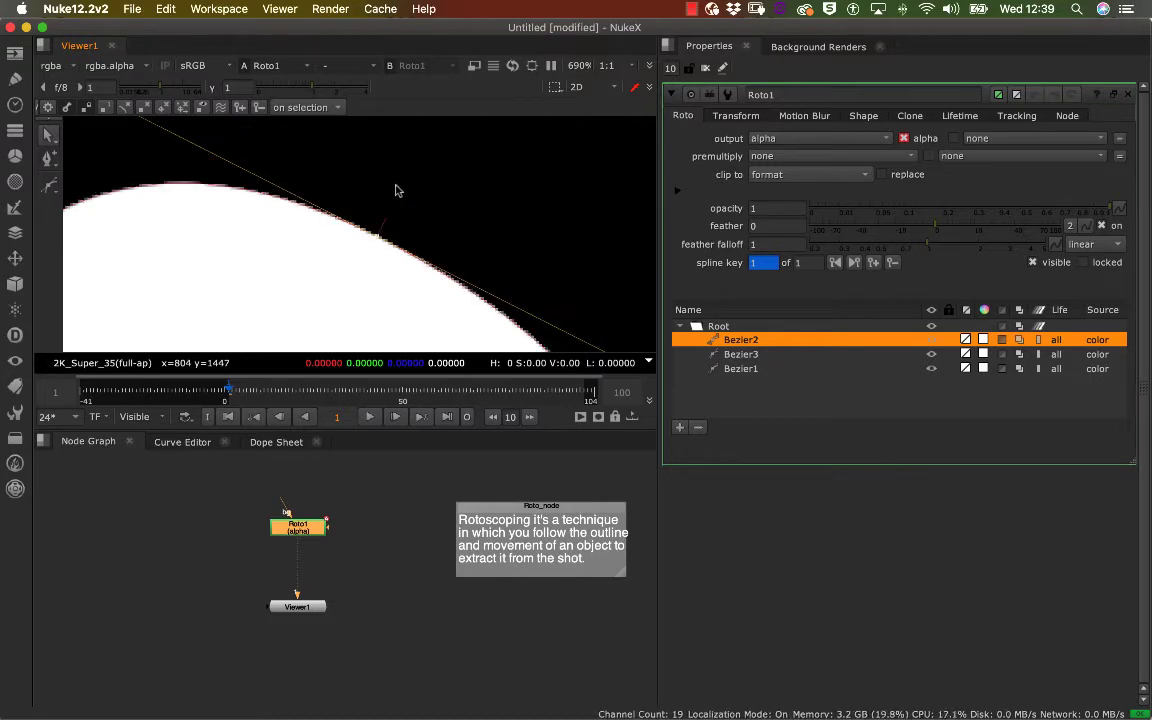
# - Pull the feather outward again from the second shape's upper point and clear it with Remove Feather
pyautogui.rightClick(52, 163)
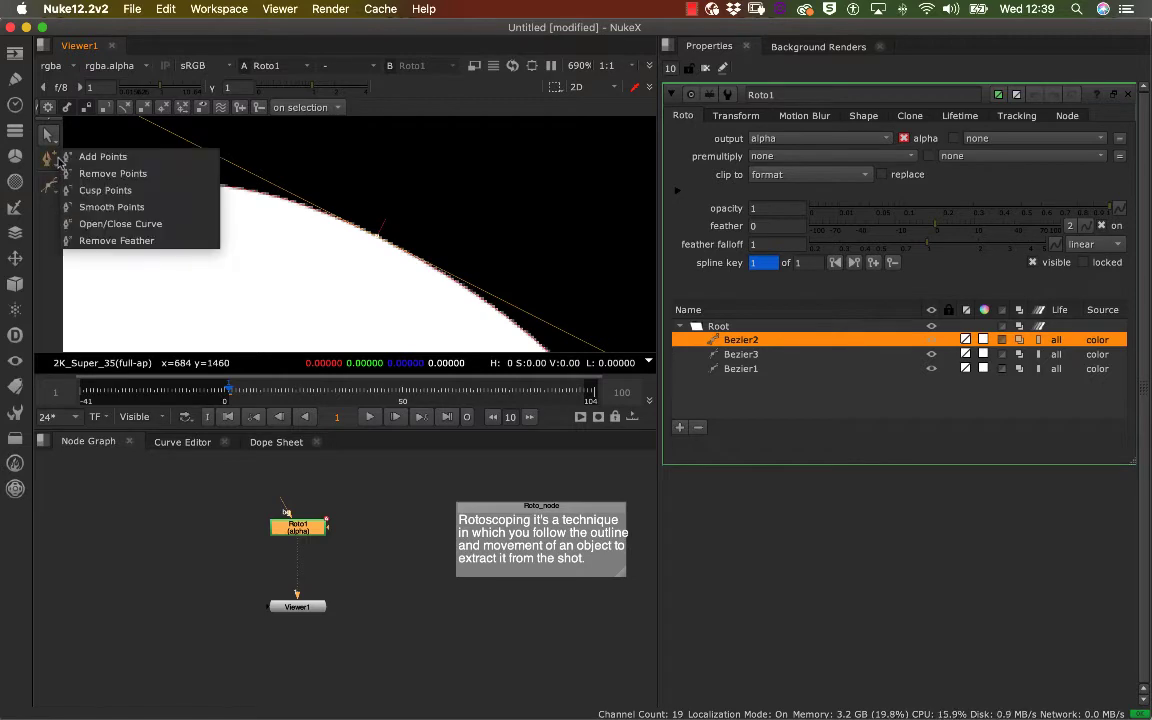
pyautogui.click(116, 240)
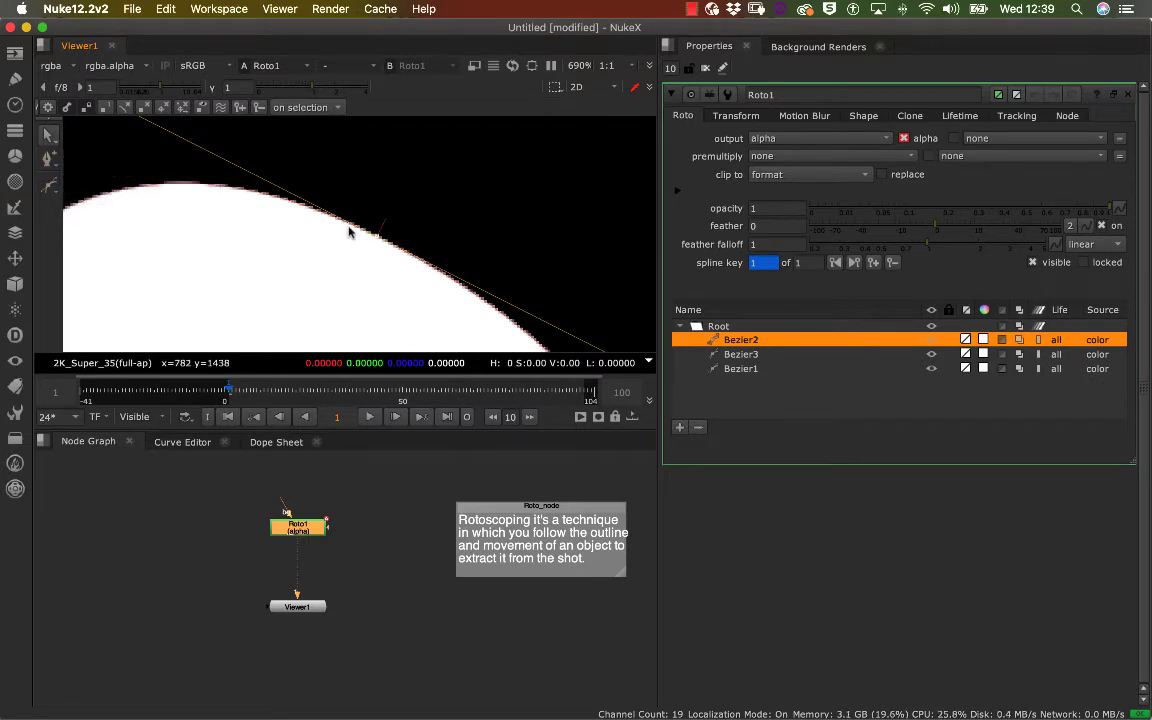
pyautogui.click(398, 200)
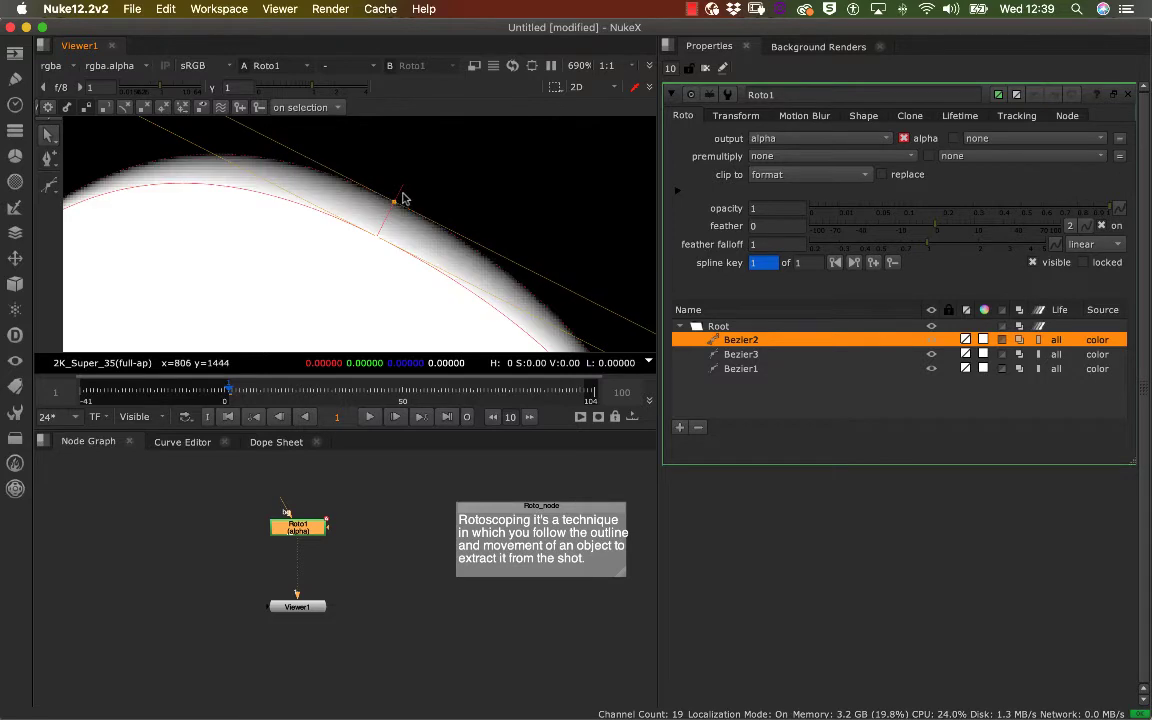
pyautogui.rightClick(50, 164)
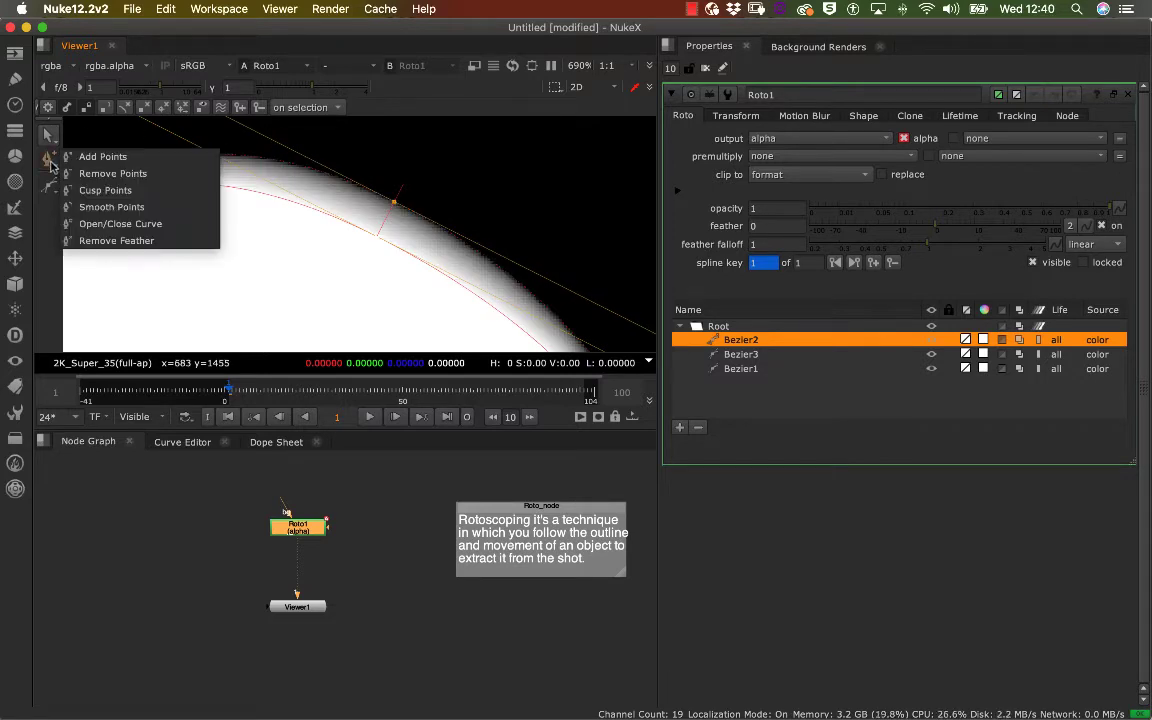
pyautogui.click(116, 240)
pyautogui.click(390, 210)
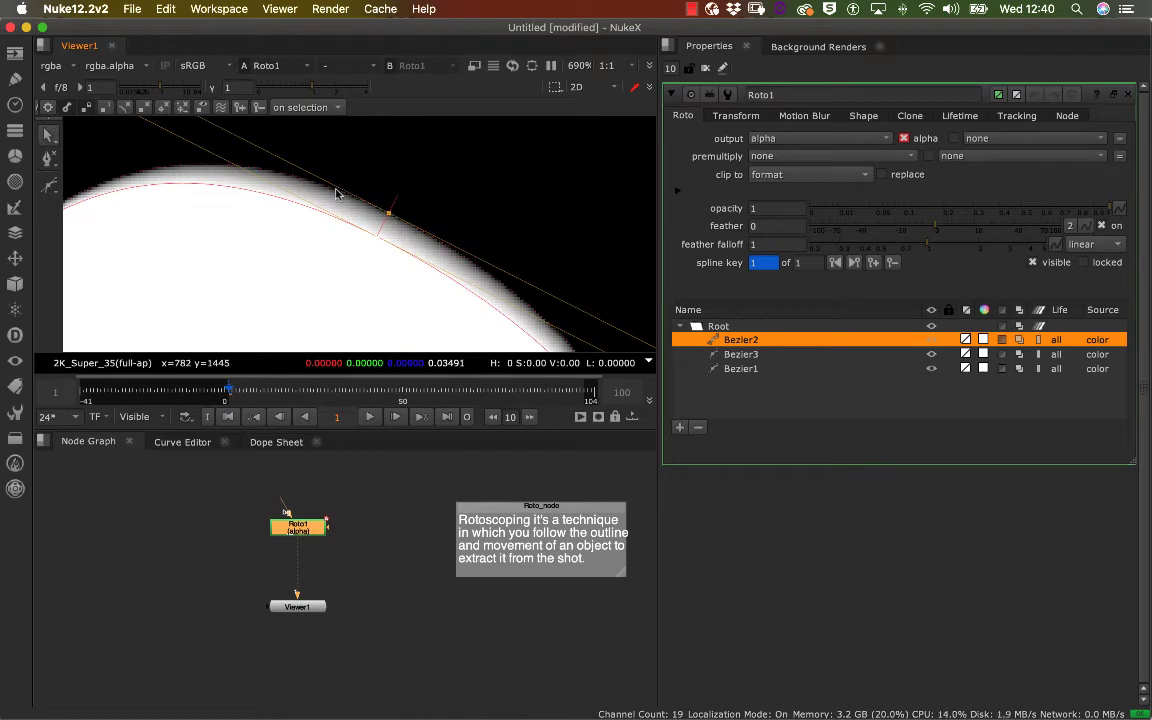
pyautogui.click(332, 197)
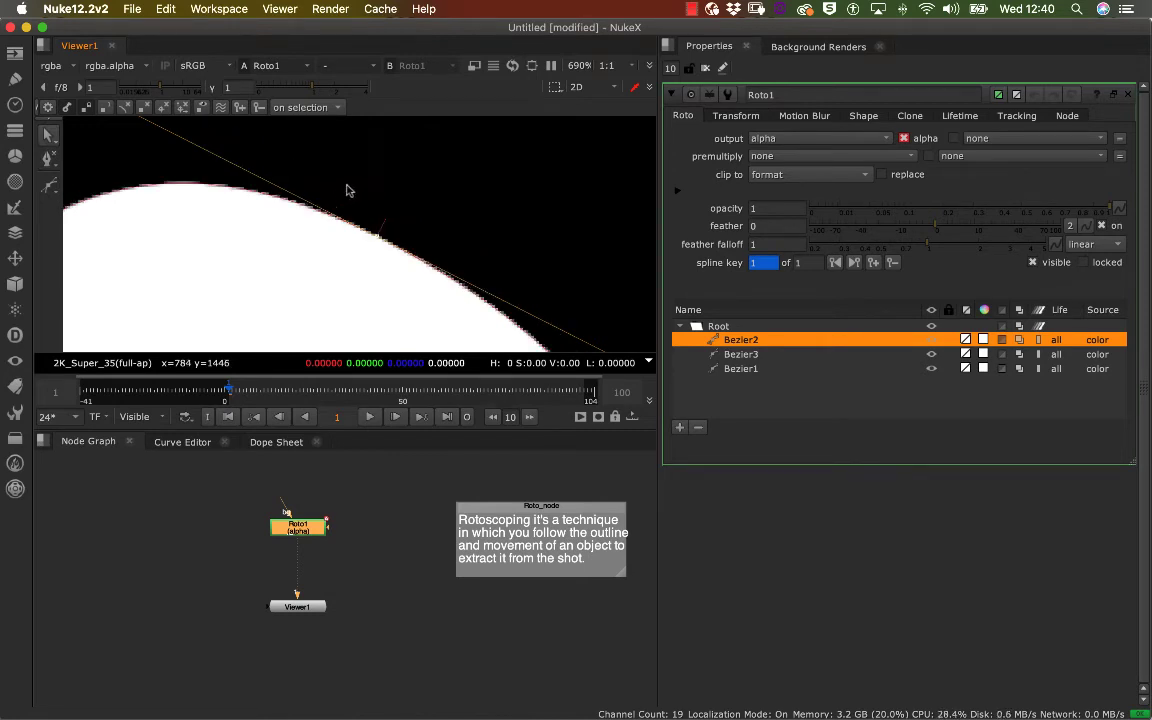
# - Draw a closed four-point Cusped Bezier shape to the right of the crescent and nudge its upper-left corner slightly outward
pyautogui.scroll(-5, 283, 258)
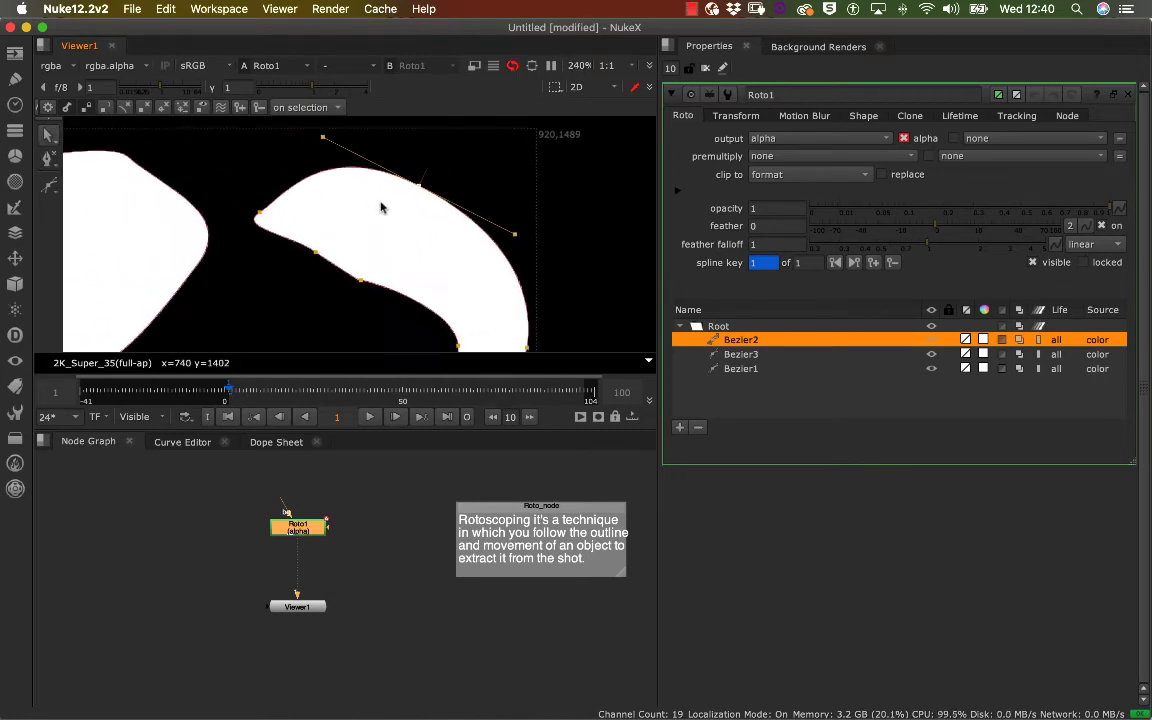
pyautogui.scroll(-6, 406, 218)
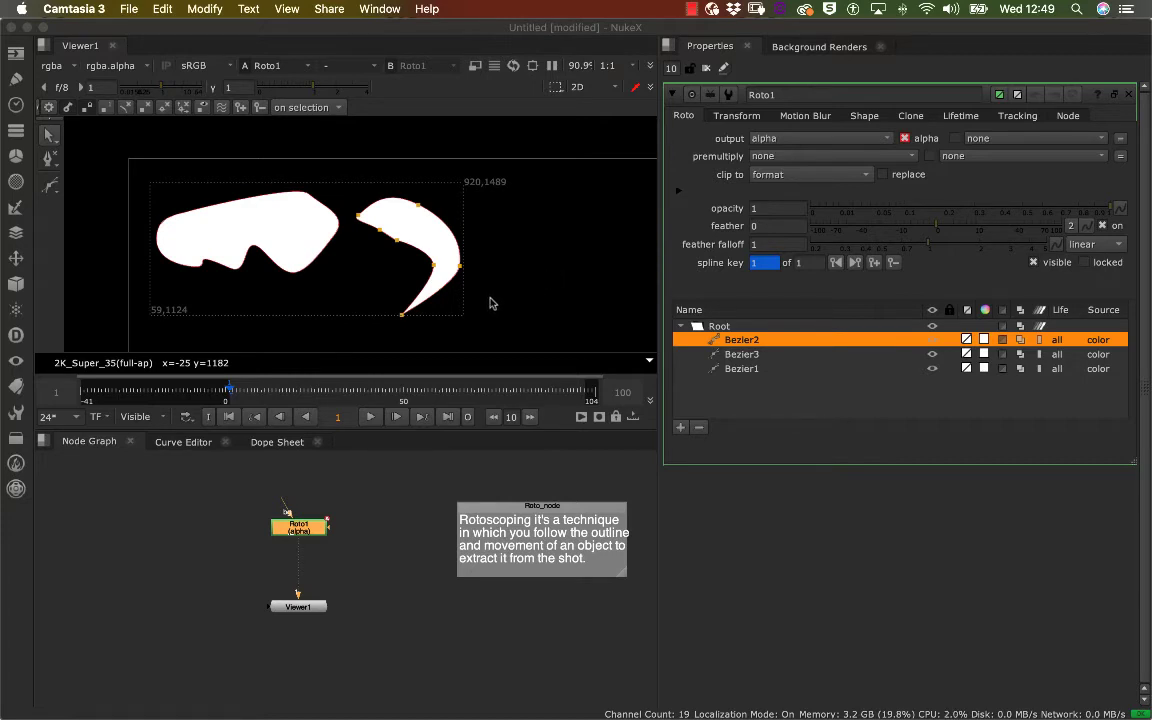
pyautogui.scroll(-3, 332, 280)
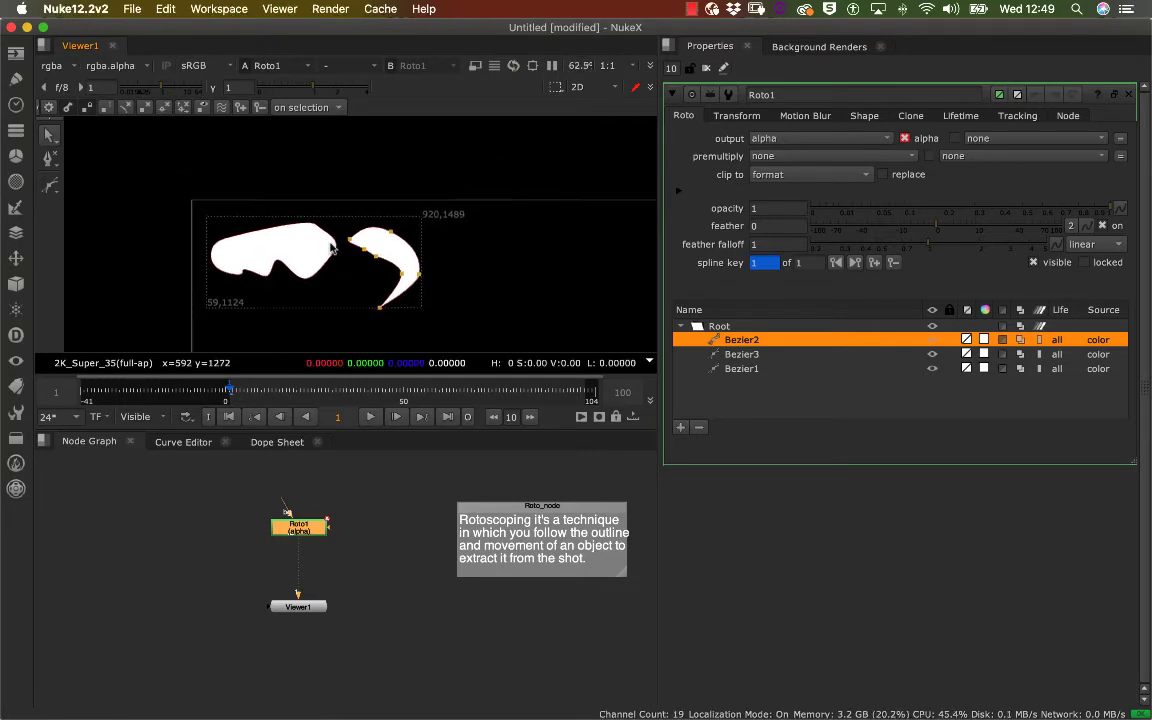
pyautogui.scroll(-2, 280, 270)
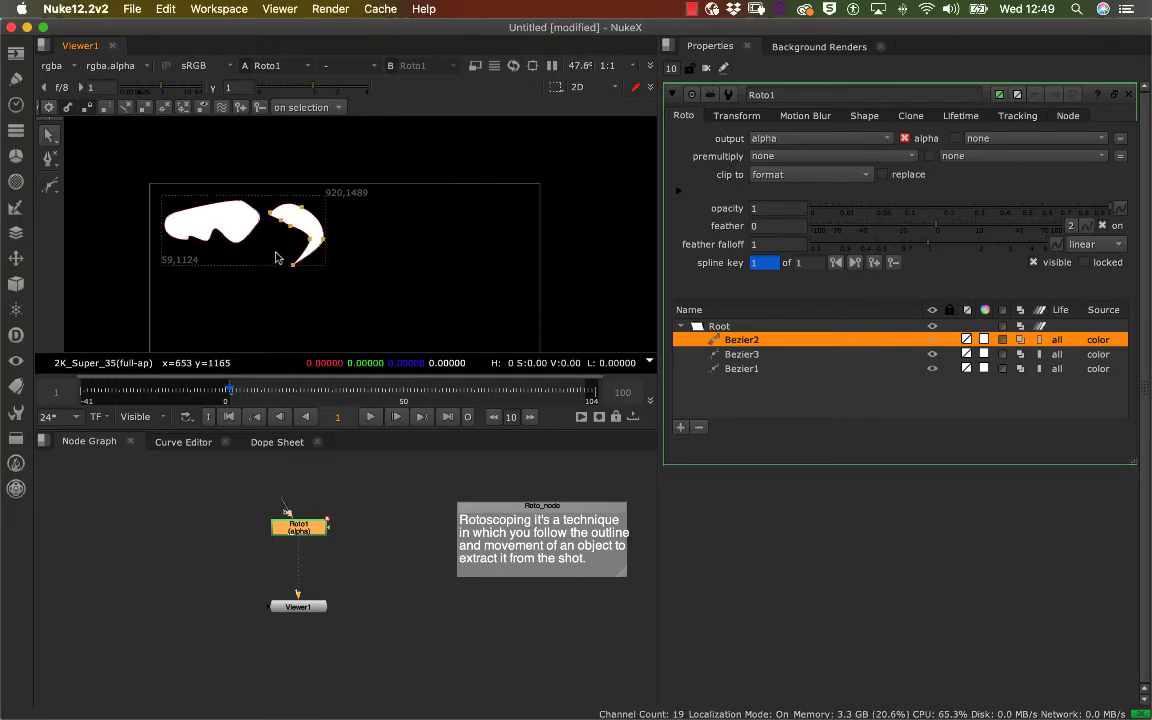
pyautogui.rightClick(50, 184)
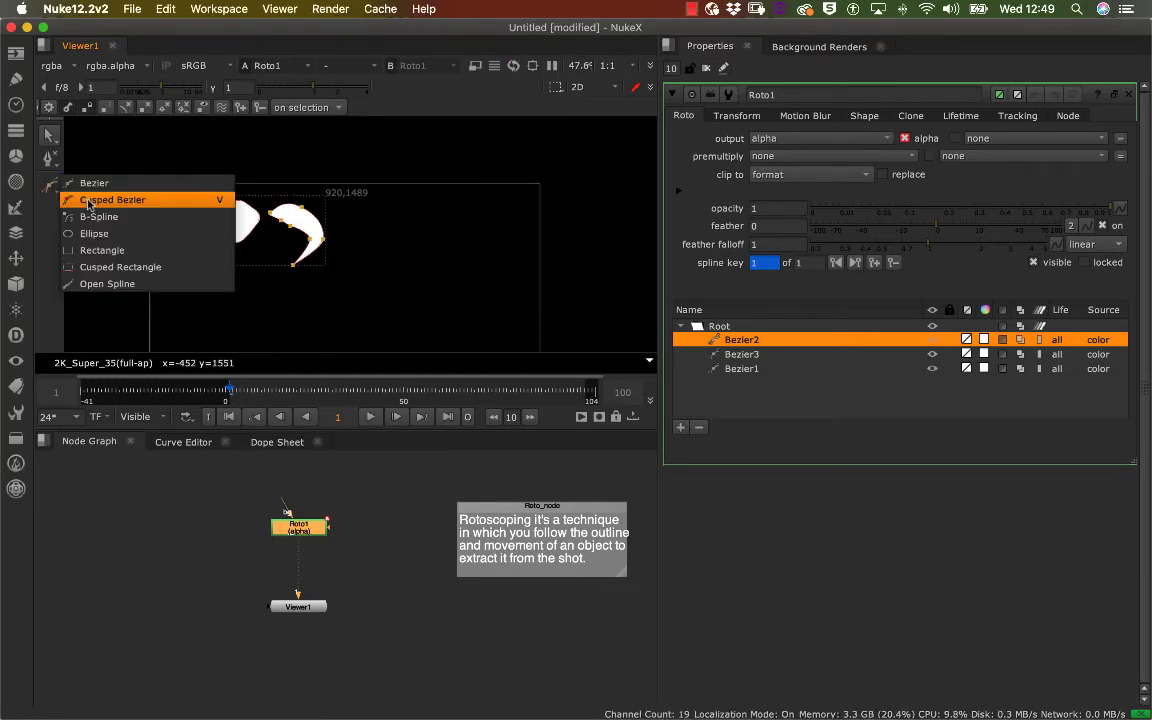
pyautogui.click(90, 200)
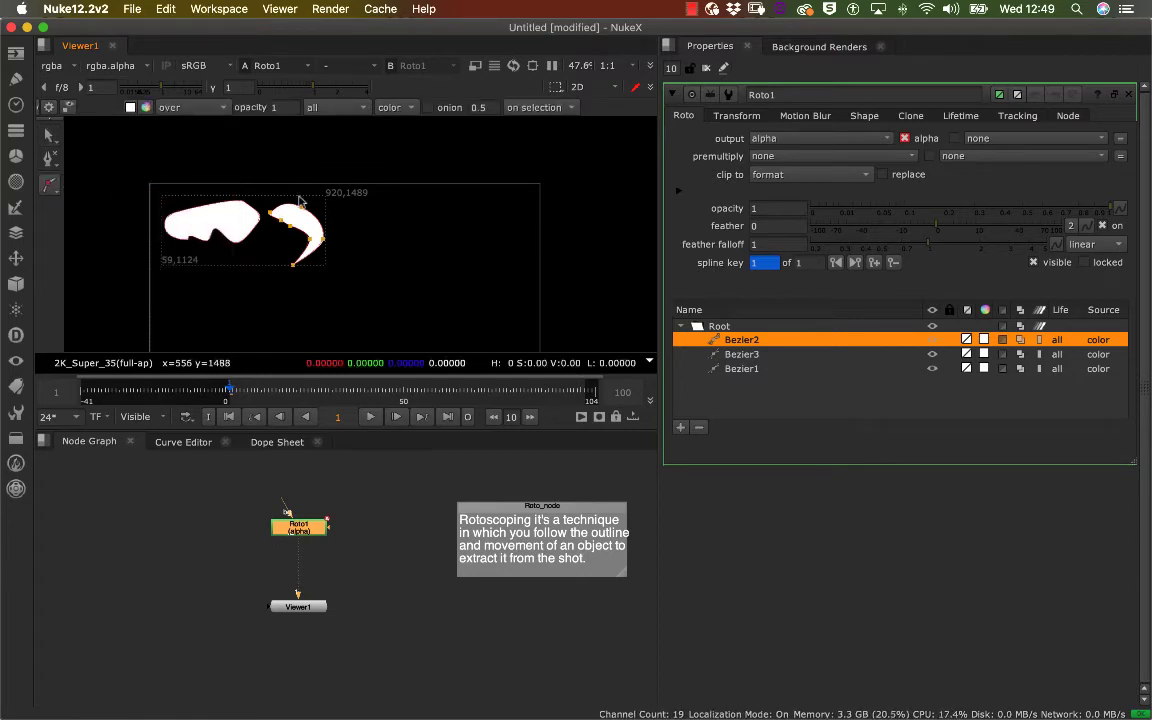
pyautogui.click(371, 211)
pyautogui.click(431, 203)
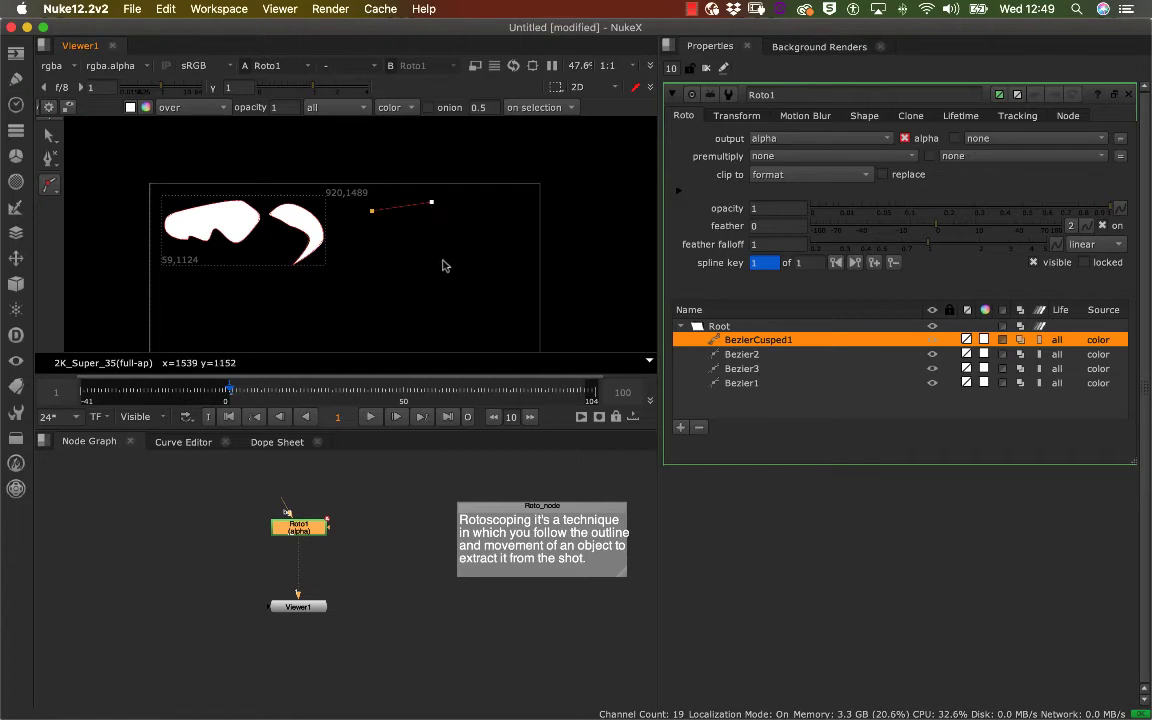
pyautogui.click(442, 261)
pyautogui.click(390, 280)
pyautogui.click(371, 211)
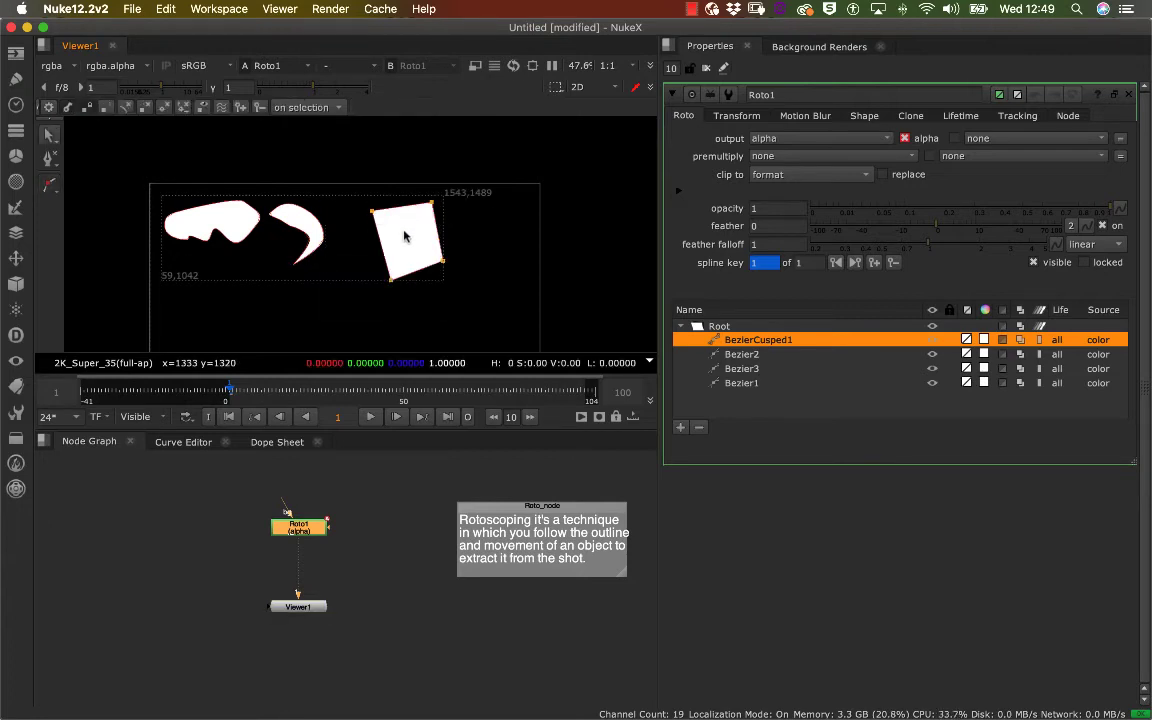
pyautogui.scroll(4, 395, 215)
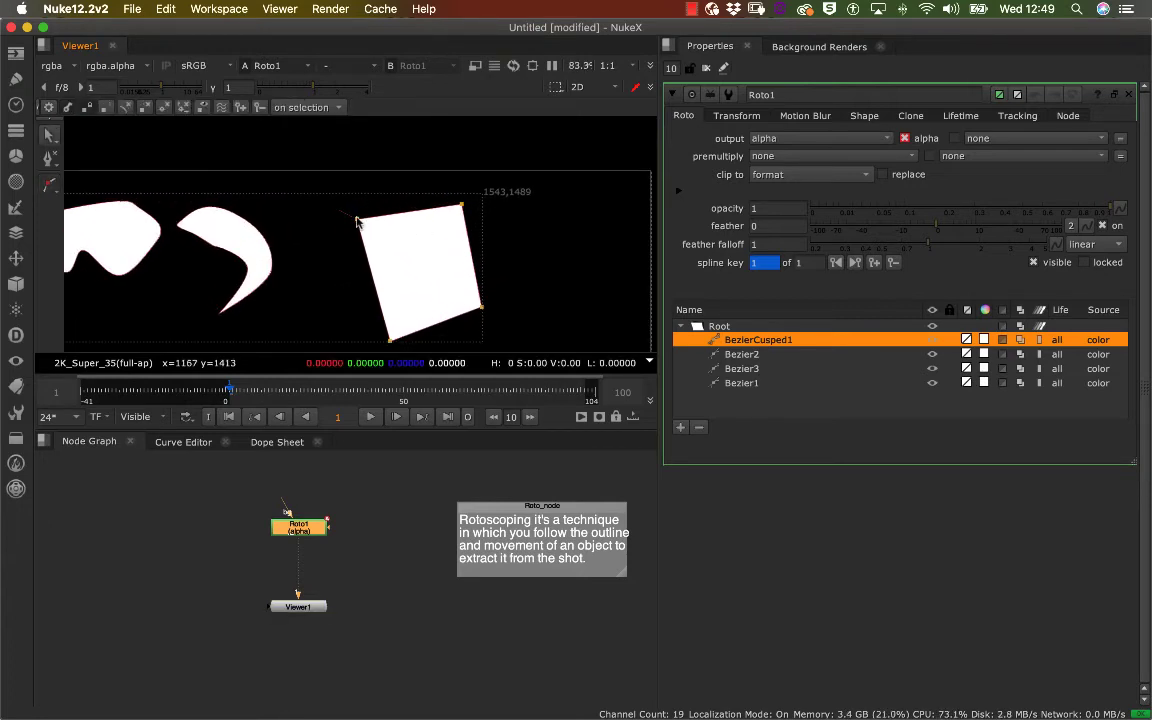
pyautogui.moveTo(356, 222)
pyautogui.mouseDown()
pyautogui.moveTo(360, 198)
pyautogui.moveTo(361, 210)
pyautogui.mouseUp()
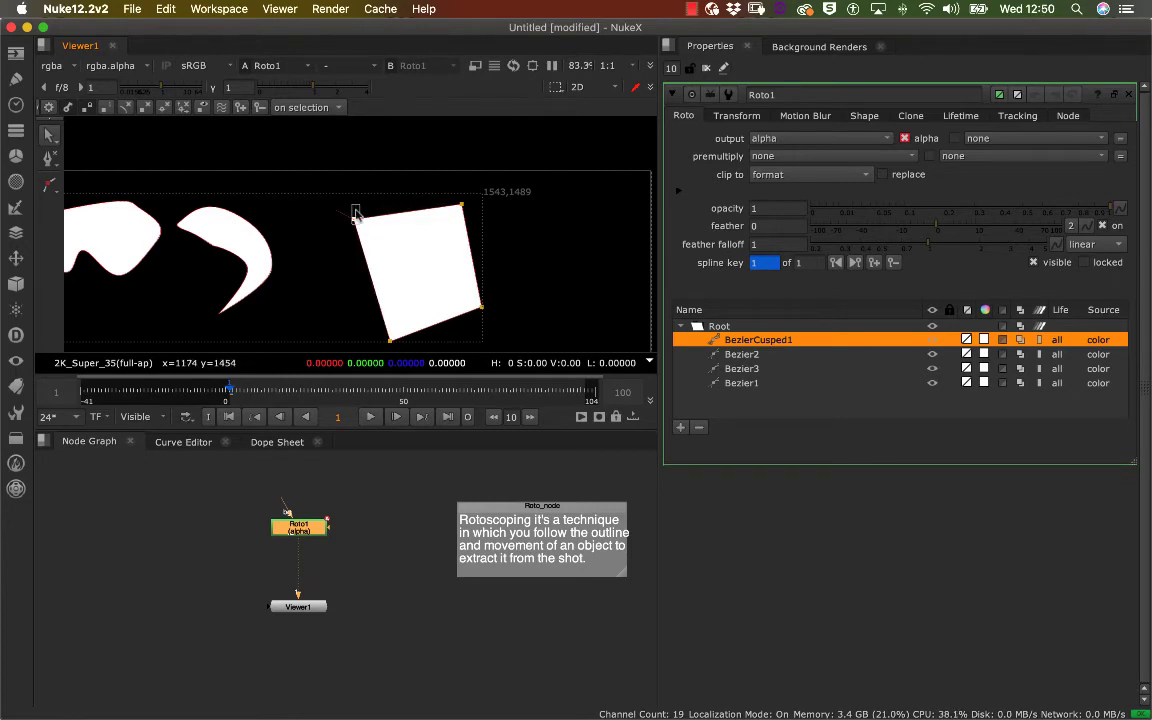
# - Draw a closed four-point Bezier shape below the existing shapes, pulling out curve handles on its upper-right point
pyautogui.scroll(-6, 424, 170)
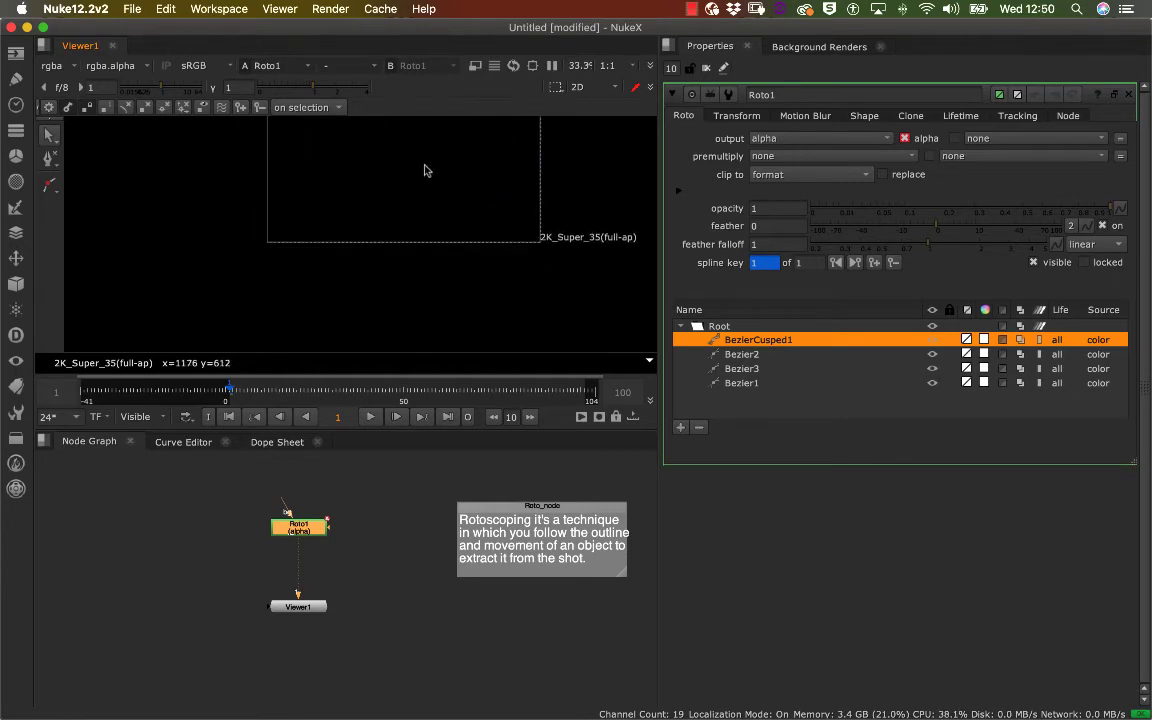
pyautogui.rightClick(50, 185)
pyautogui.click(95, 181)
pyautogui.click(300, 286)
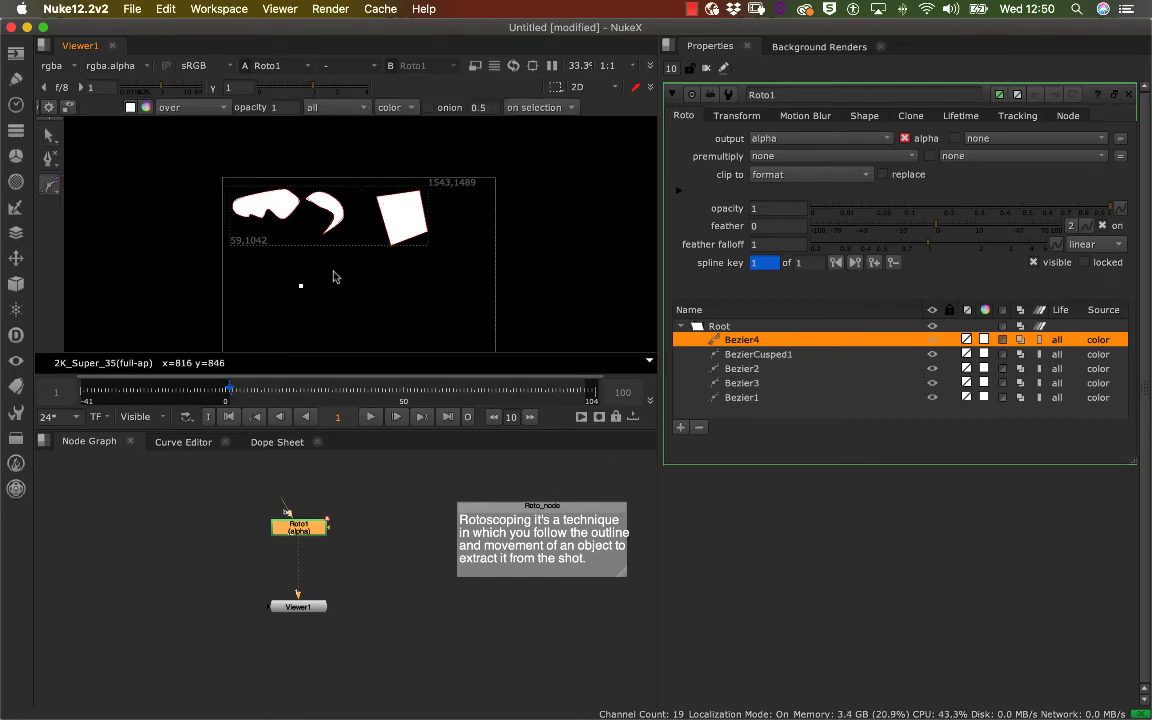
pyautogui.moveTo(337, 270); pyautogui.dragTo(350, 311)
pyautogui.click(350, 308)
pyautogui.click(306, 322)
pyautogui.click(301, 285)
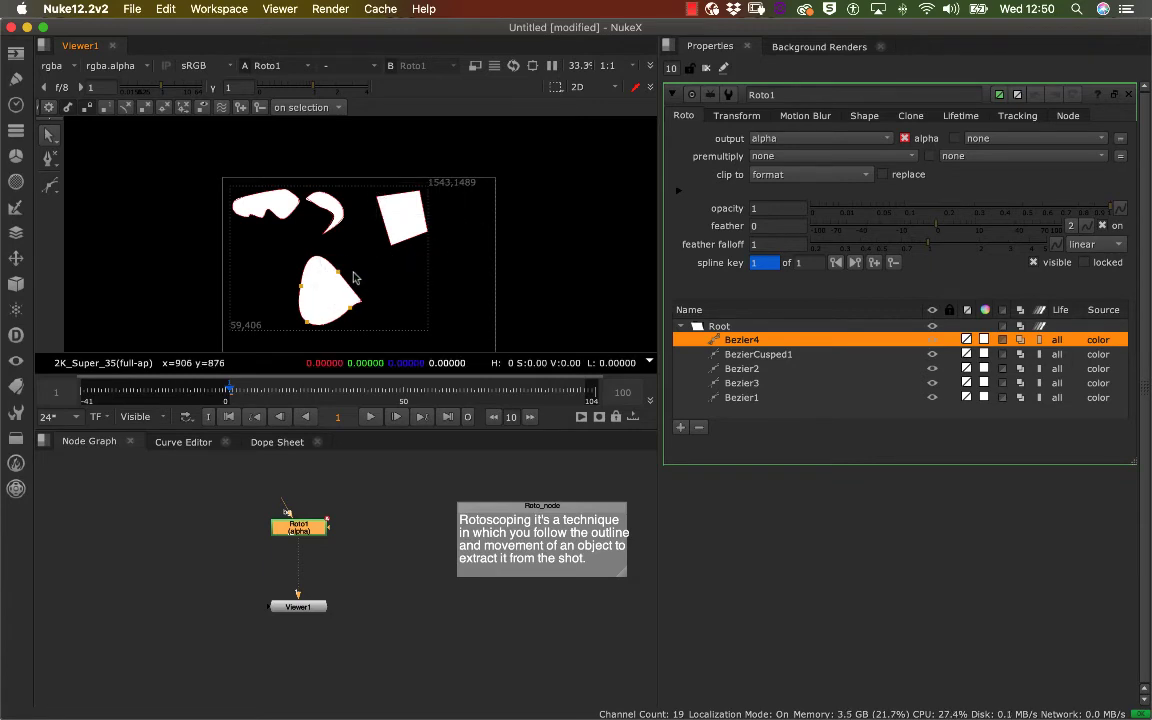
# - Draw a closed four-point straight-sided Bezier shape to the right of the large teardrop shape
pyautogui.click(368, 242)
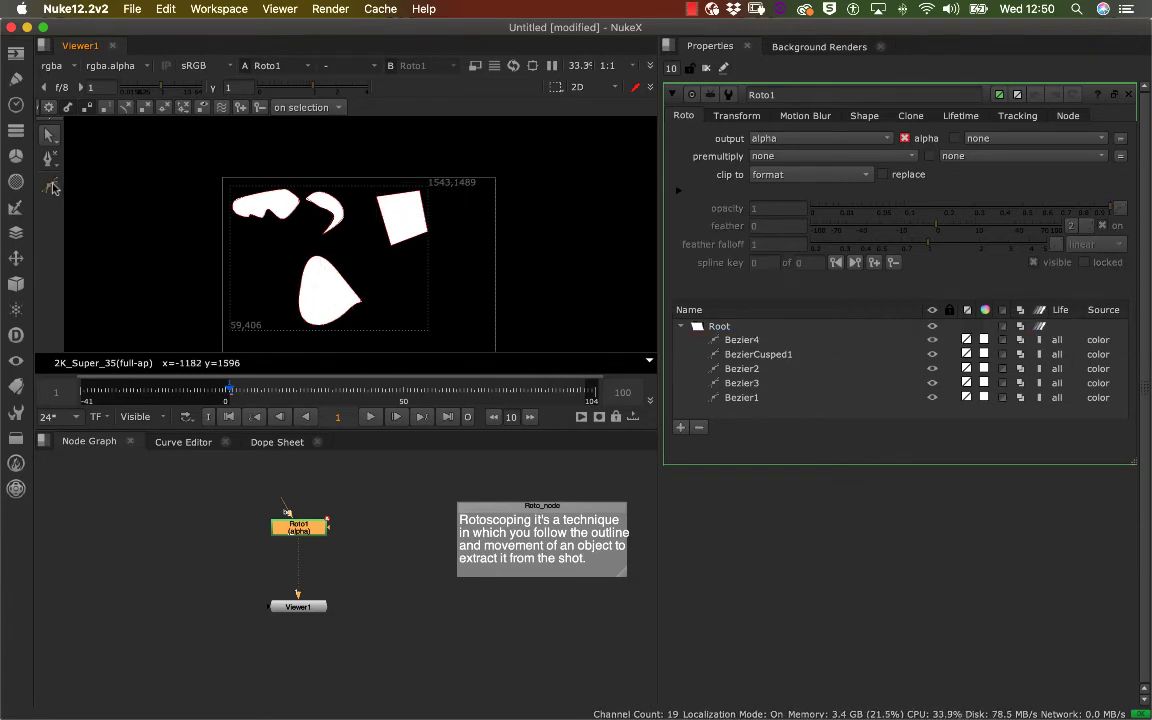
pyautogui.click(49, 184)
pyautogui.click(94, 183)
pyautogui.click(370, 273)
pyautogui.click(408, 267)
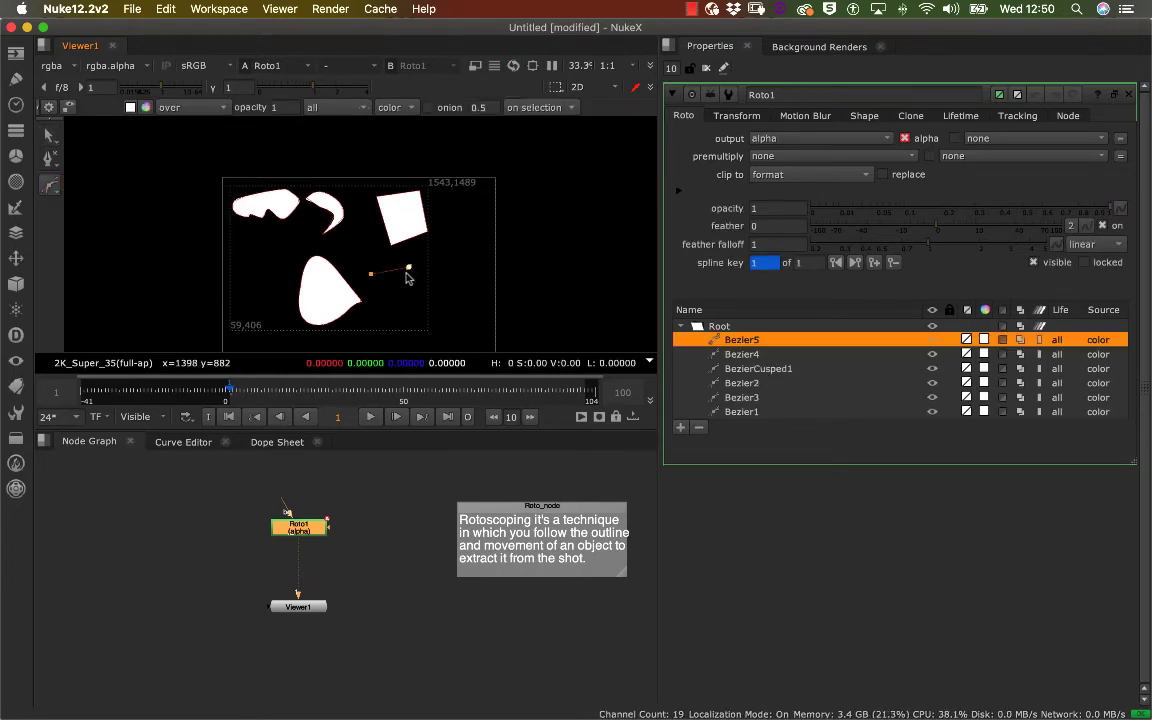
pyautogui.click(403, 307)
pyautogui.click(376, 317)
pyautogui.click(370, 273)
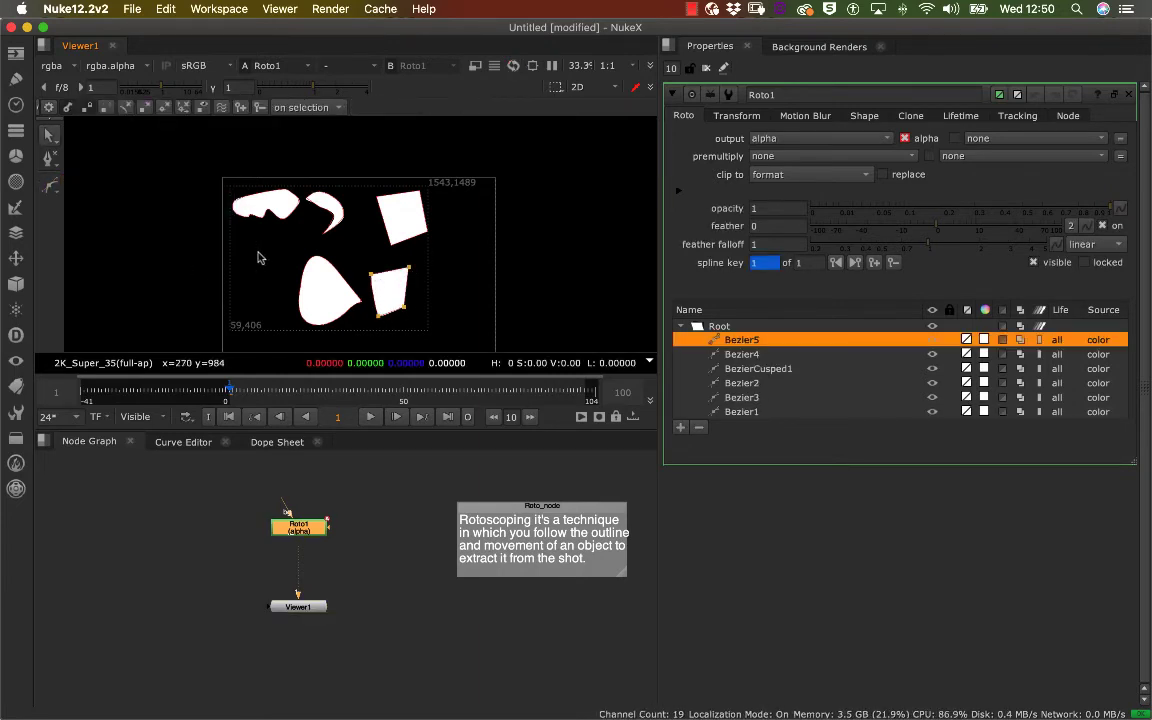
# - Draw a closed five-point Bezier shape to the left of the teardrop shape, pulling out curve handles on its upper-right point
pyautogui.click(289, 246)
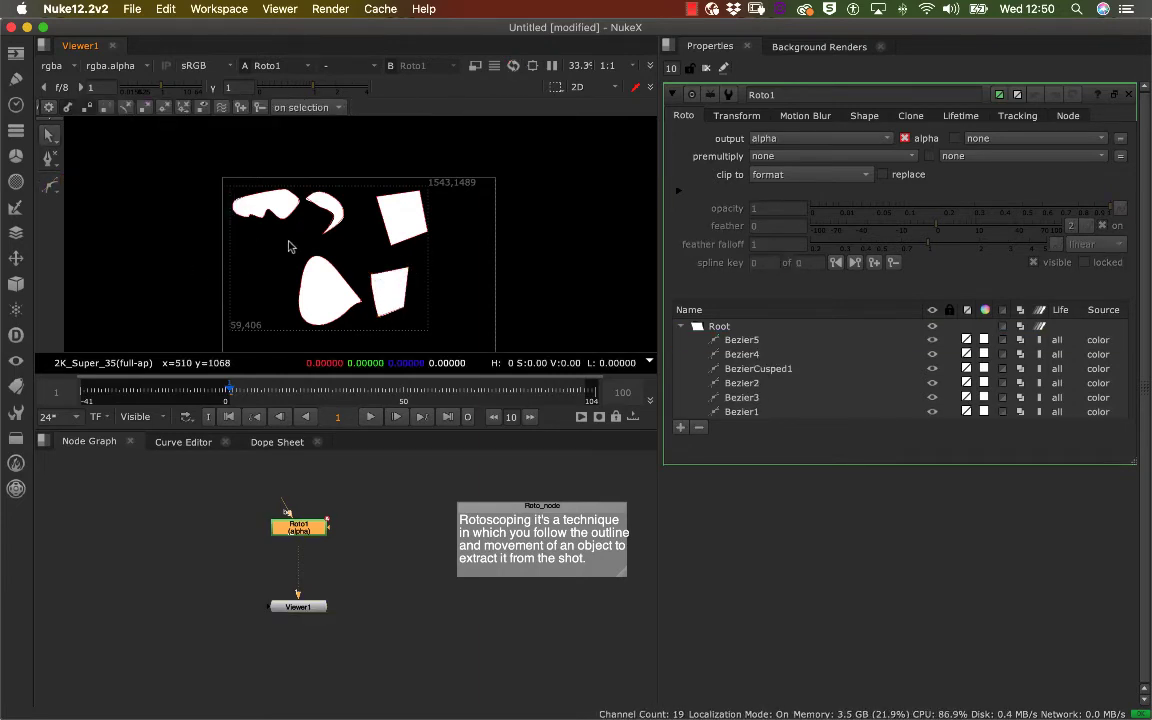
pyautogui.click(49, 184)
pyautogui.click(94, 183)
pyautogui.click(240, 262)
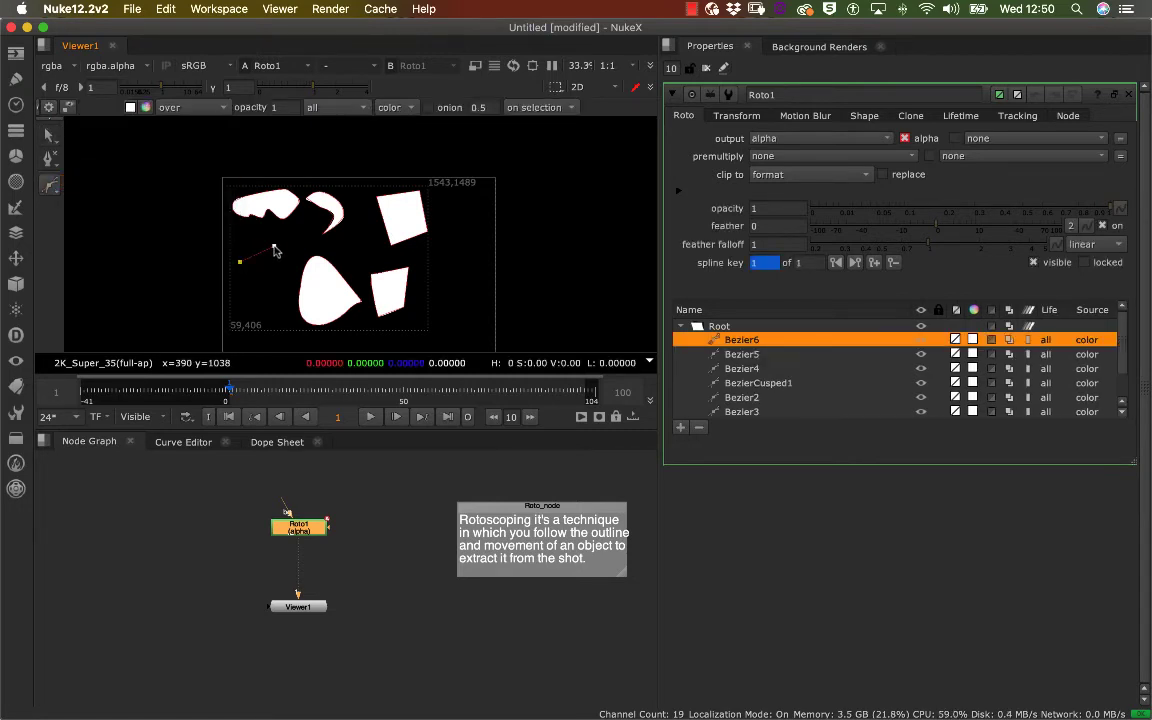
pyautogui.moveTo(274, 246); pyautogui.dragTo(289, 277)
pyautogui.click(266, 308)
pyautogui.click(242, 304)
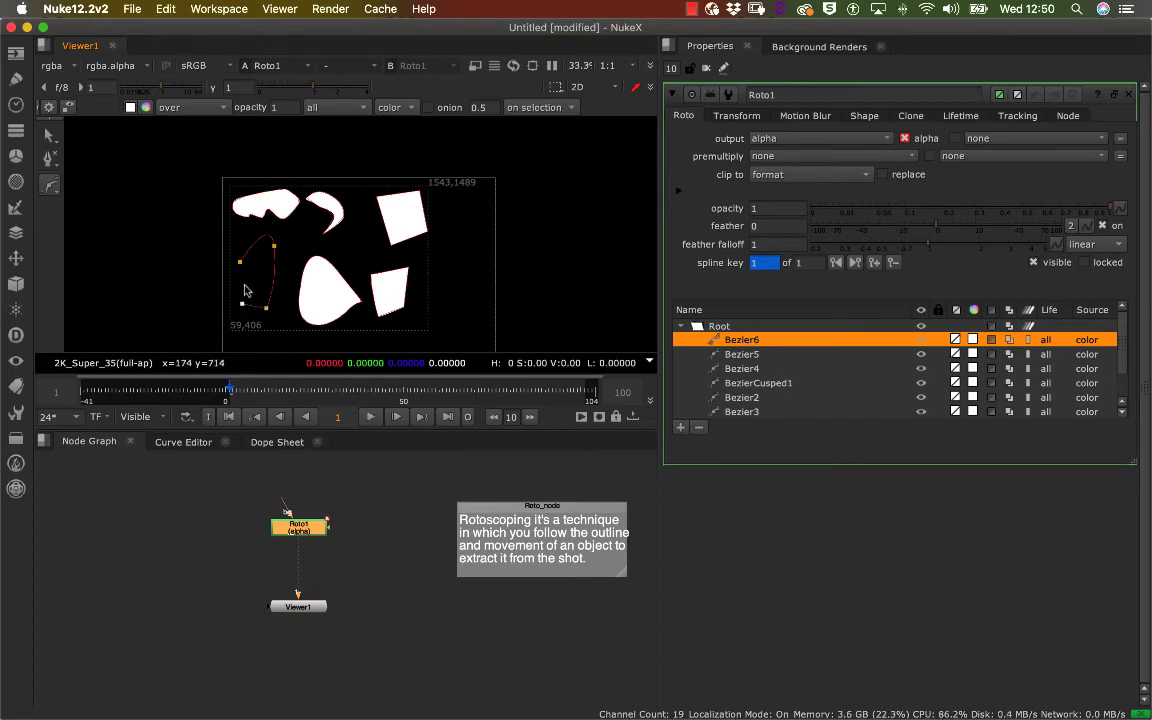
pyautogui.click(247, 280)
pyautogui.click(240, 261)
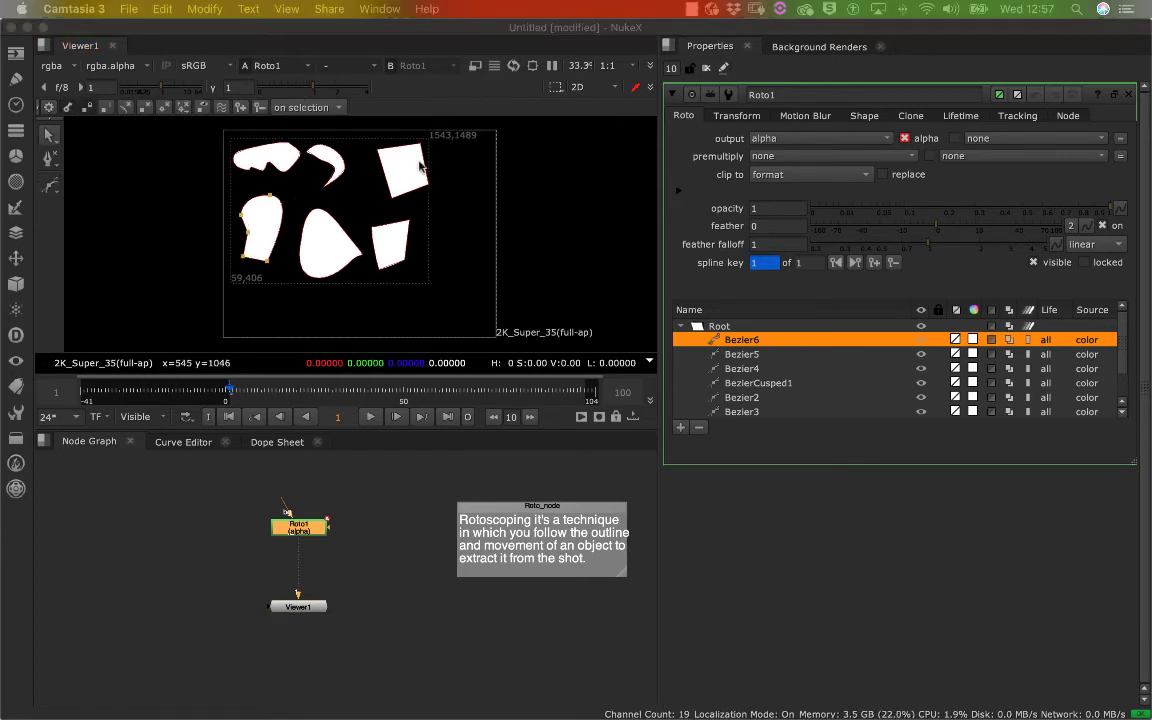
# - Break the tangent at the new shape's upper point by swinging its right handle downward, and return the handle to its original position
pyautogui.scroll(5, 262, 195)
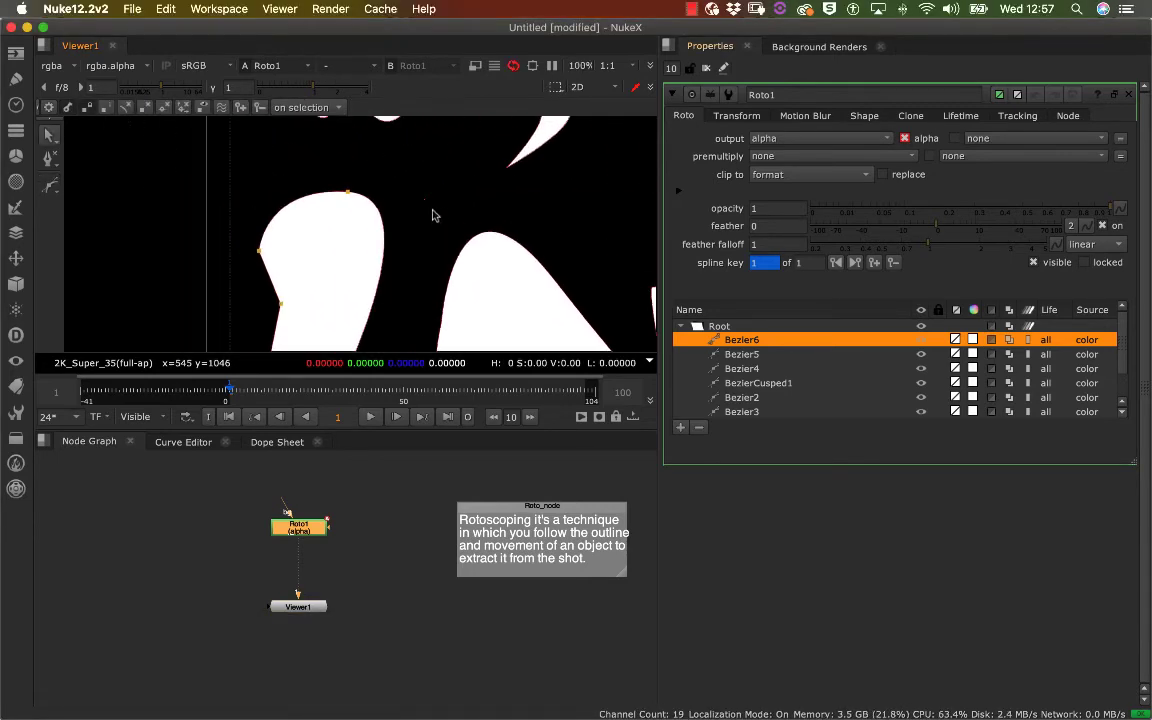
pyautogui.keyDown('ctrl'); pyautogui.keyDown('alt'); pyautogui.click(354, 190); pyautogui.keyUp('alt'); pyautogui.keyUp('ctrl')
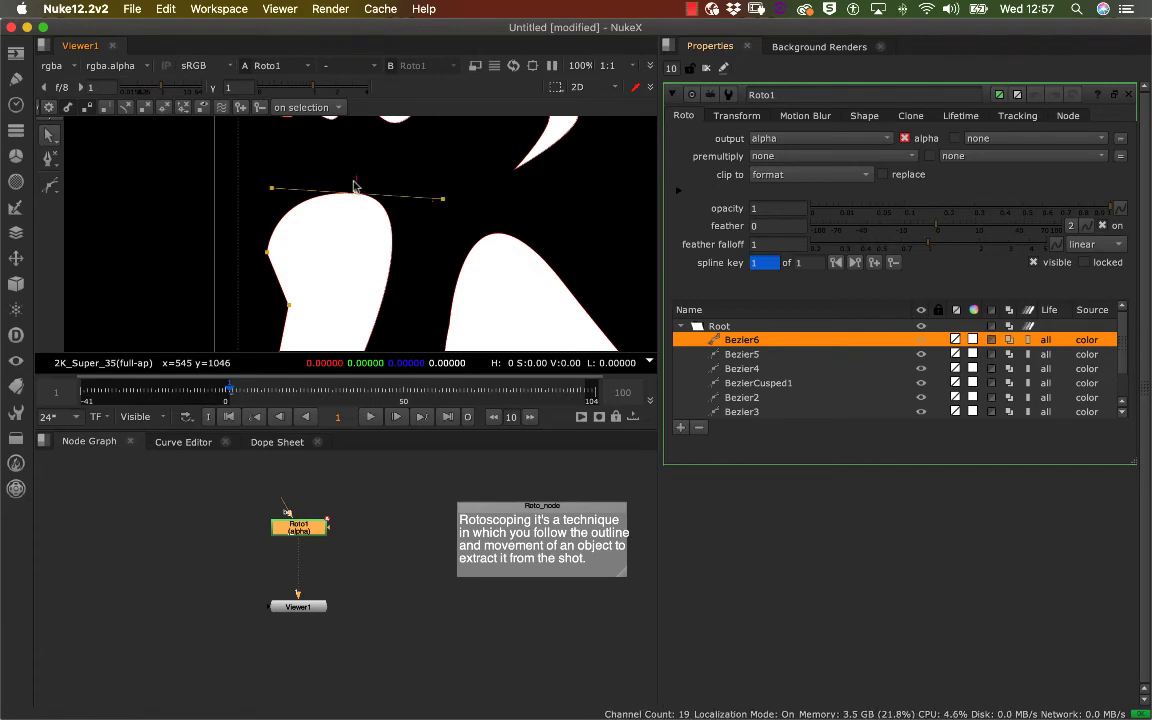
pyautogui.moveTo(441, 187)
pyautogui.mouseDown()
pyautogui.moveTo(440, 213)
pyautogui.moveTo(440, 170)
pyautogui.moveTo(437, 211)
pyautogui.moveTo(441, 199)
pyautogui.mouseUp()
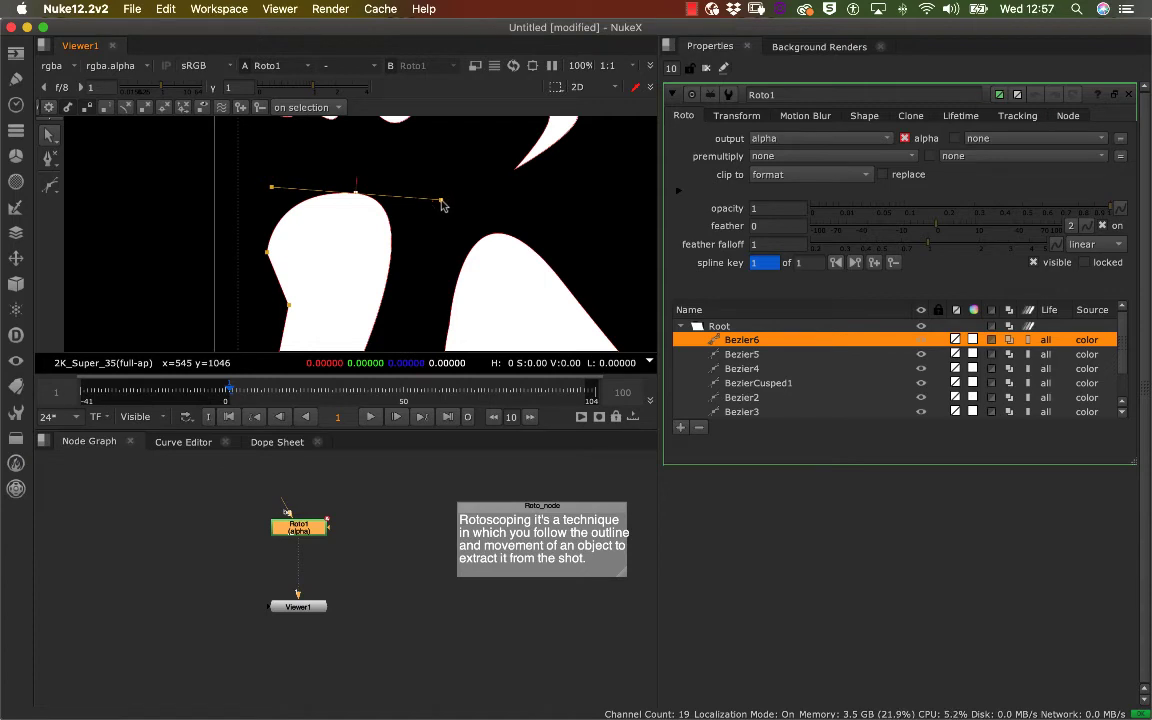
pyautogui.moveTo(443, 205); pyautogui.dragTo(353, 260)
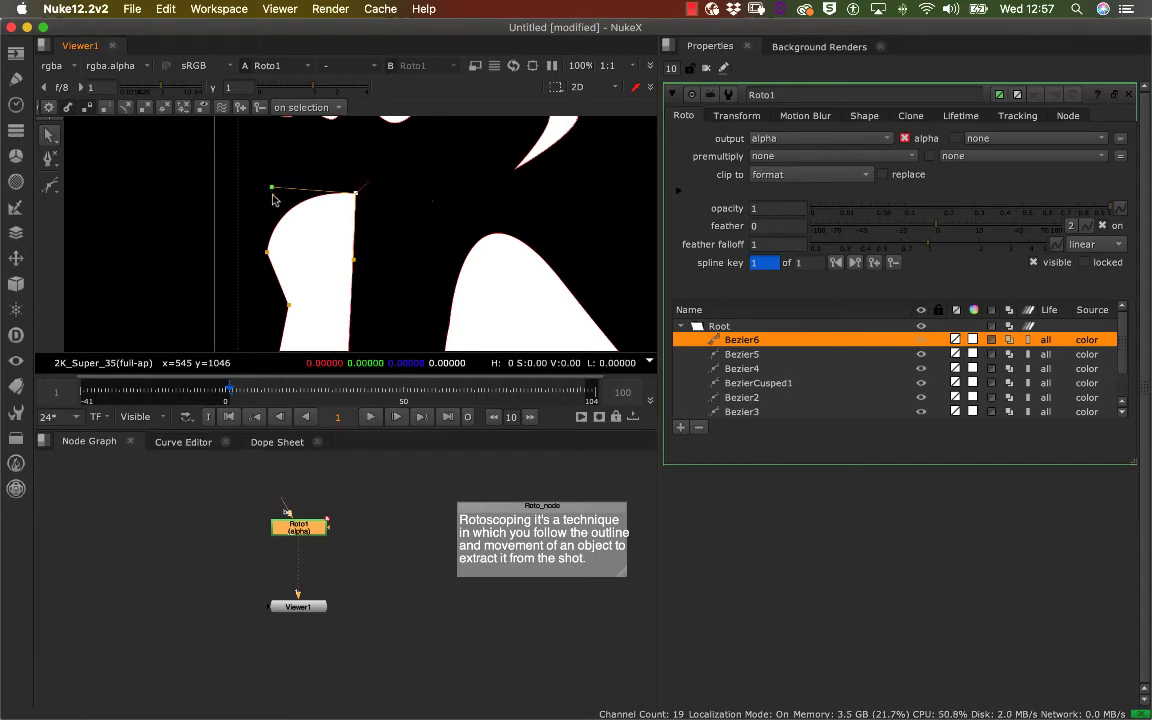
pyautogui.moveTo(272, 187); pyautogui.dragTo(271, 187)
pyautogui.moveTo(360, 186); pyautogui.dragTo(440, 200)
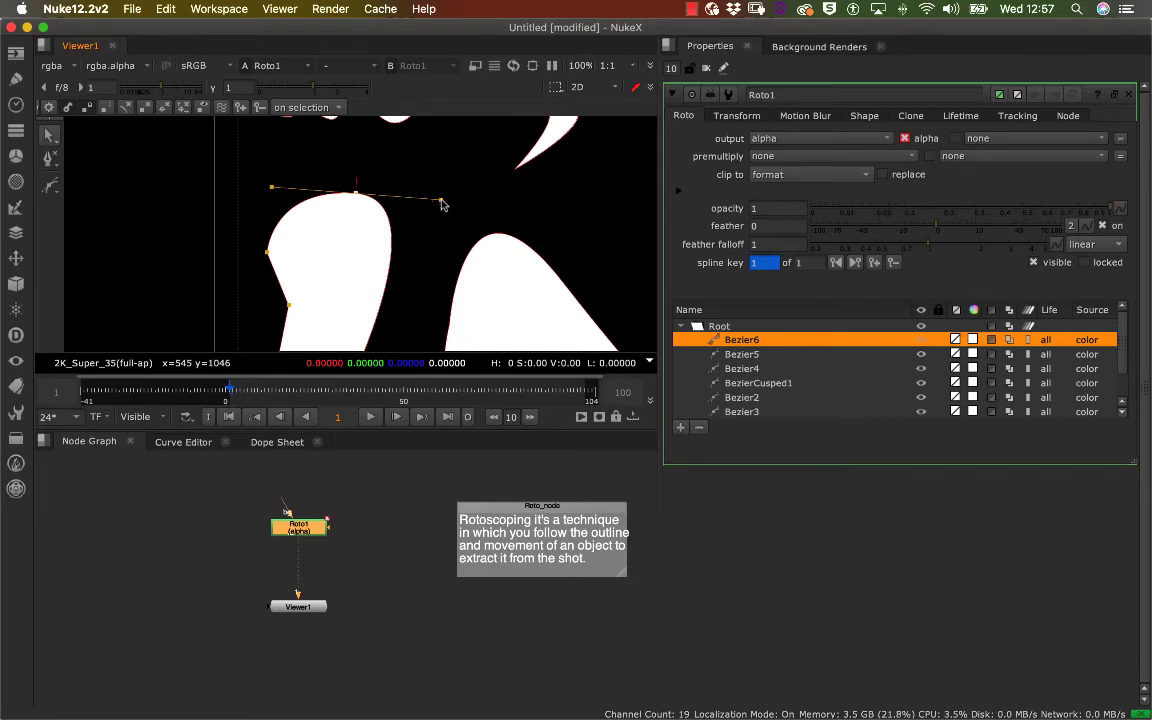
# - Shorten only the right tangent handle of the new shape's upper point, leaving the opposite handle at its full length
pyautogui.moveTo(443, 204); pyautogui.dragTo(411, 189)
pyautogui.scroll(-4, 406, 236)
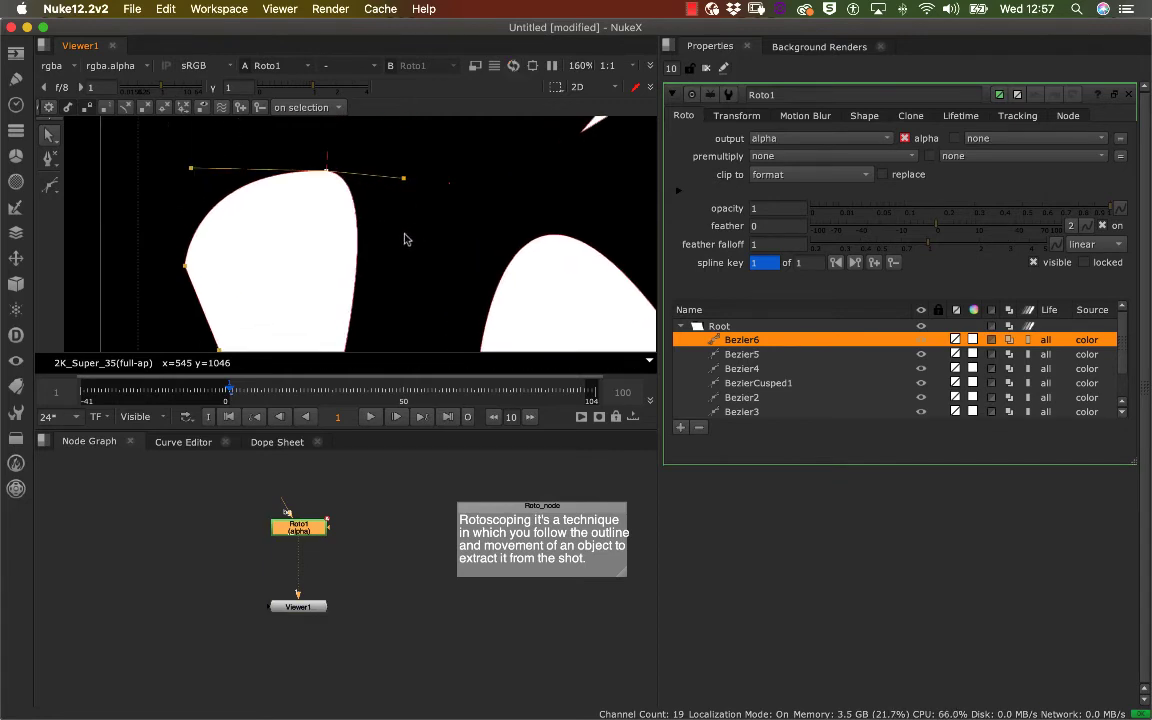
pyautogui.moveTo(414, 239); pyautogui.dragTo(346, 246, button='middle')
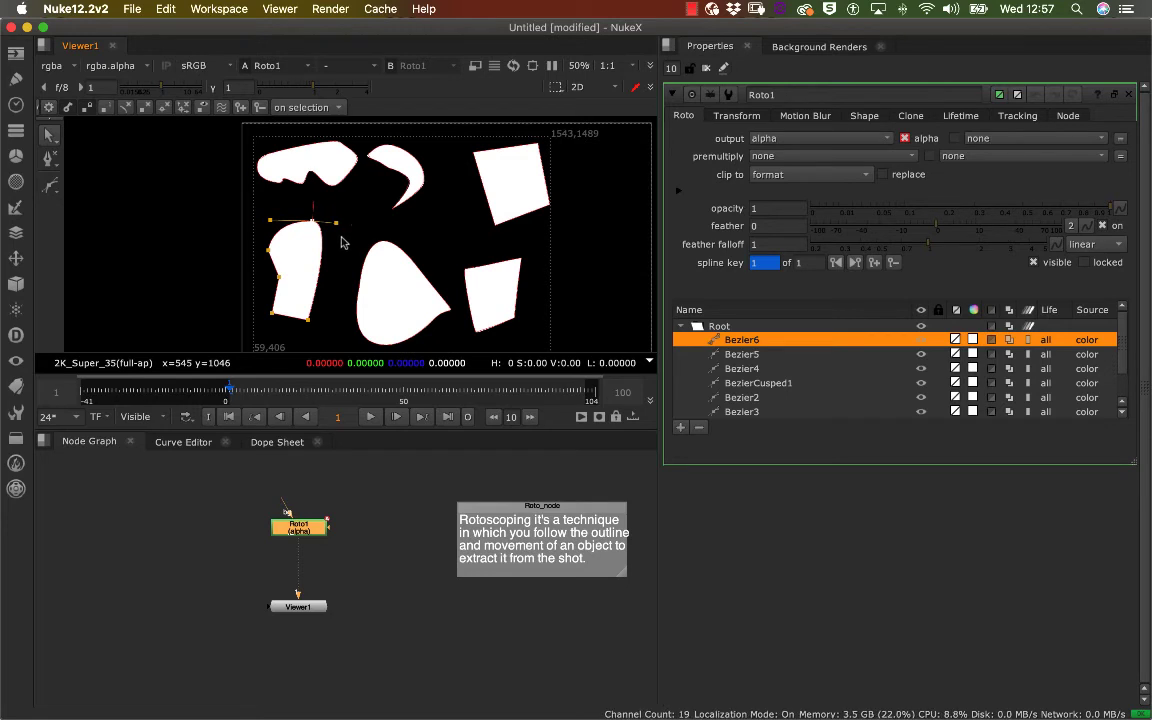
pyautogui.moveTo(316, 245)
pyautogui.mouseDown(button='middle')
pyautogui.moveTo(303, 249)
pyautogui.moveTo(309, 227)
pyautogui.mouseUp(button='middle')
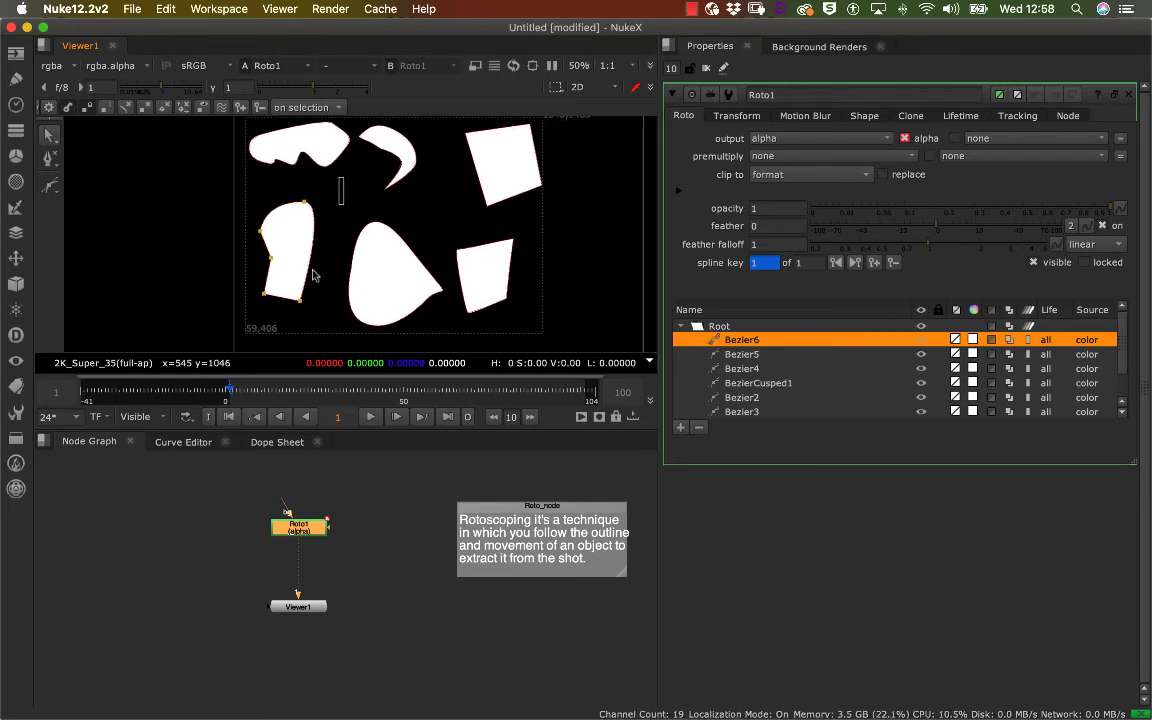
pyautogui.moveTo(310, 162); pyautogui.dragTo(247, 304)
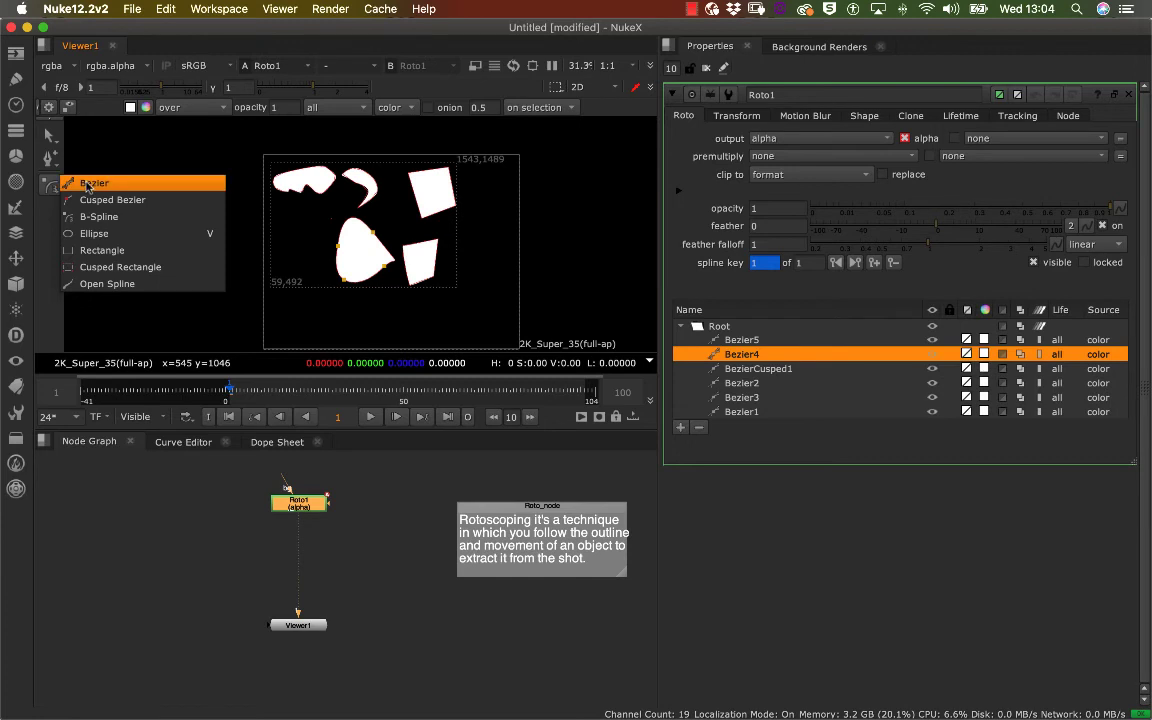
# - Draw a closed ten-point B-Spline shape to the left of the teardrop shape, narrow below with a spur at its upper right
pyautogui.click(87, 175)
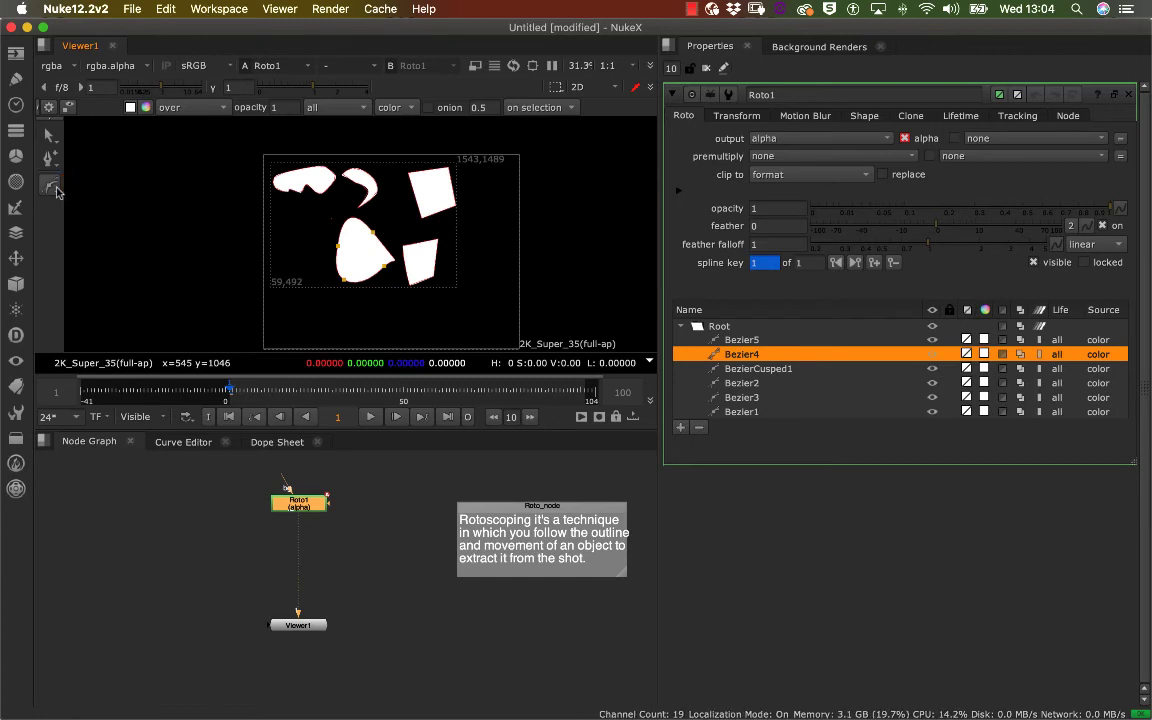
pyautogui.rightClick(50, 186)
pyautogui.click(105, 213)
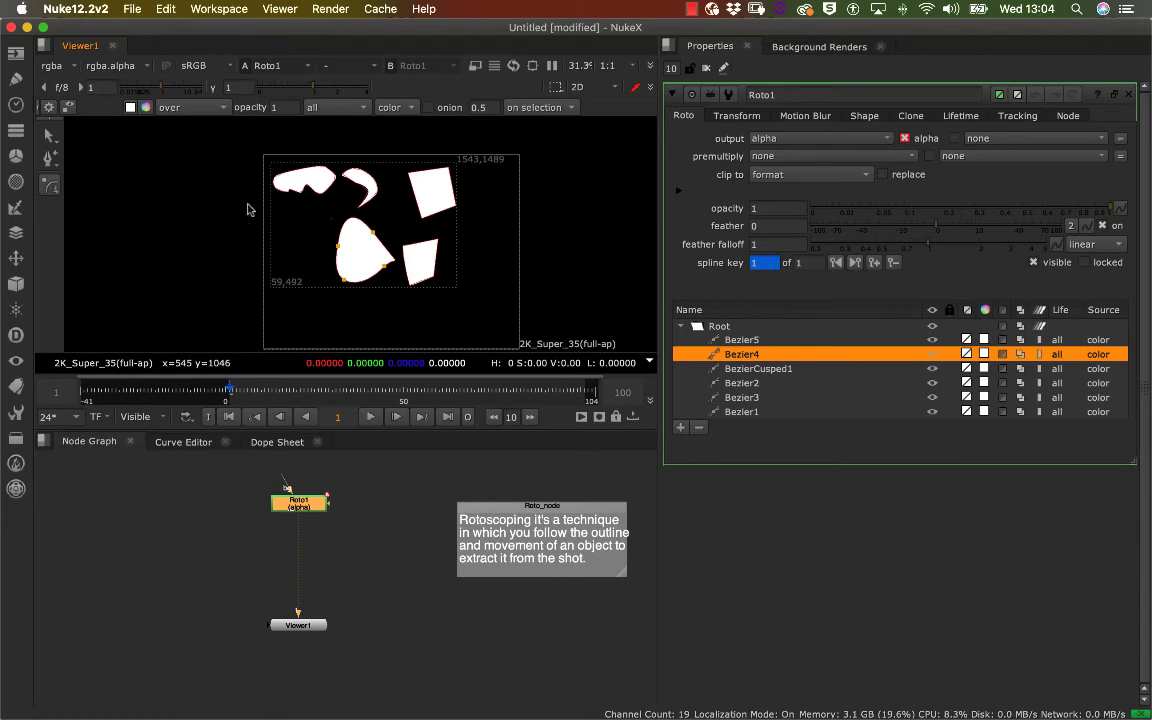
pyautogui.click(306, 236)
pyautogui.scroll(5, 305, 232)
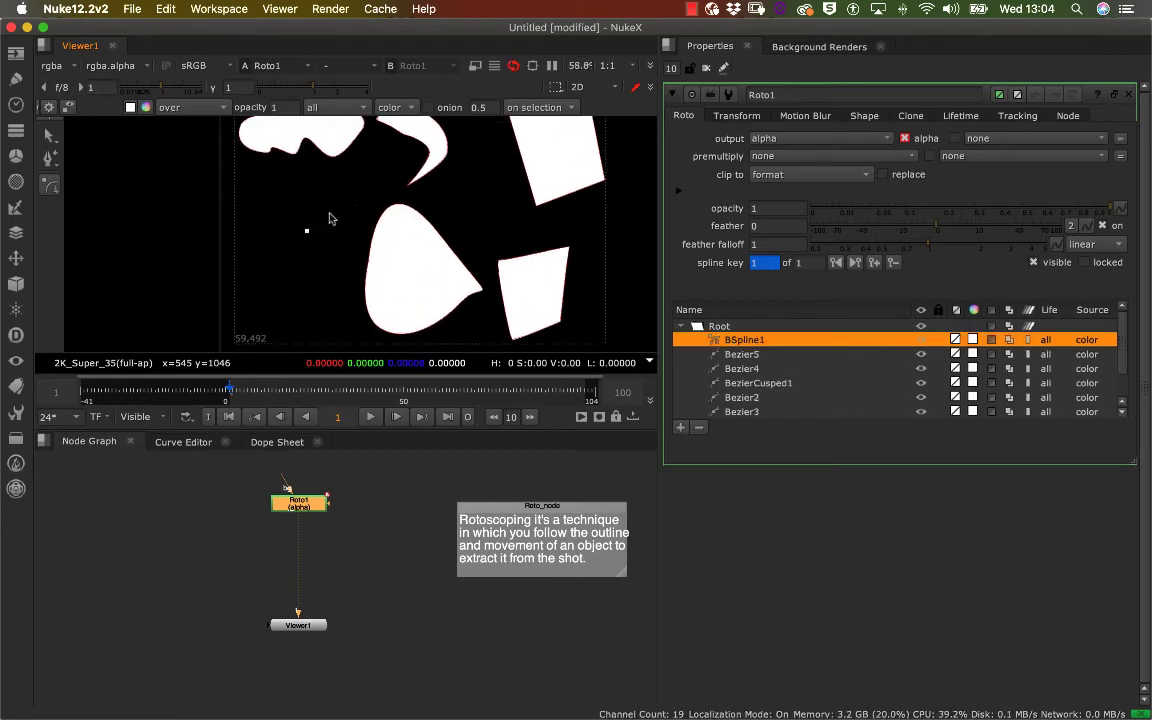
pyautogui.click(264, 198)
pyautogui.click(251, 271)
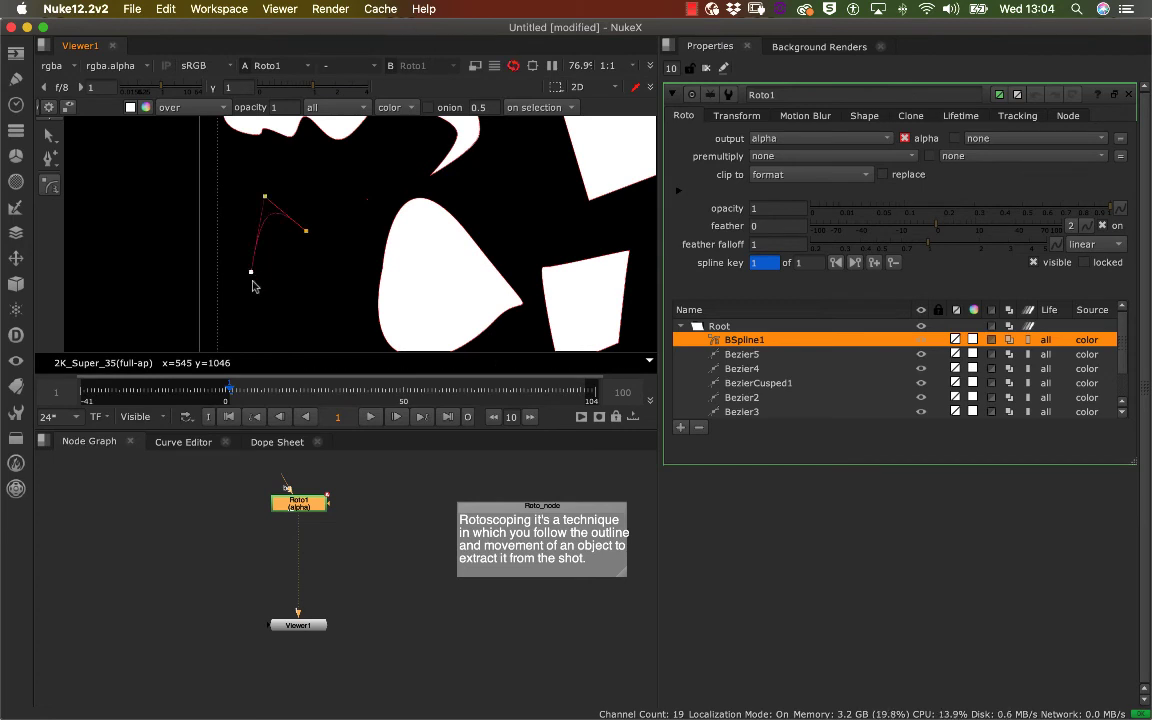
pyautogui.click(245, 324)
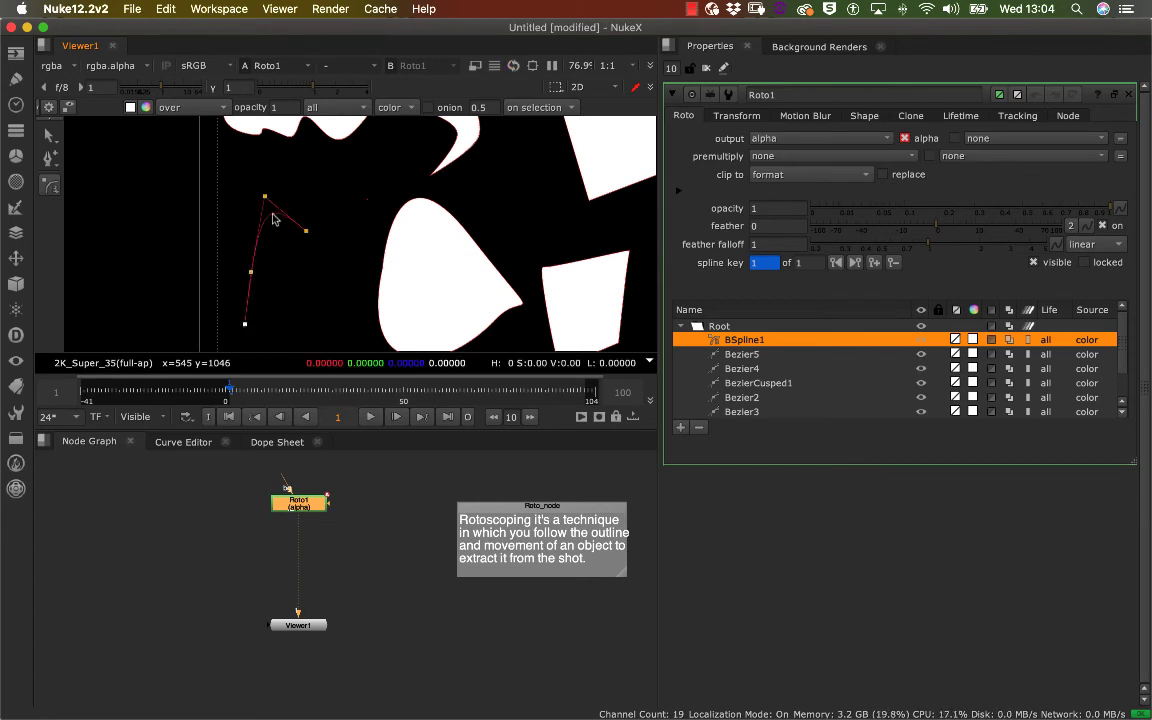
pyautogui.click(266, 333)
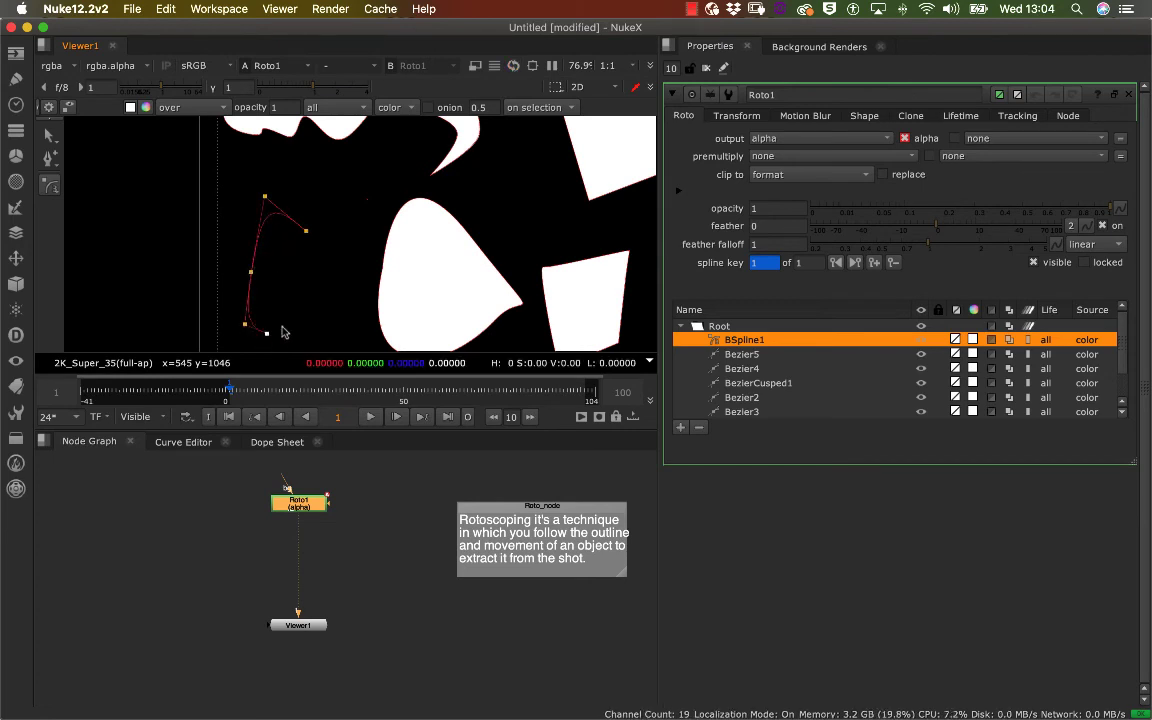
pyautogui.click(286, 318)
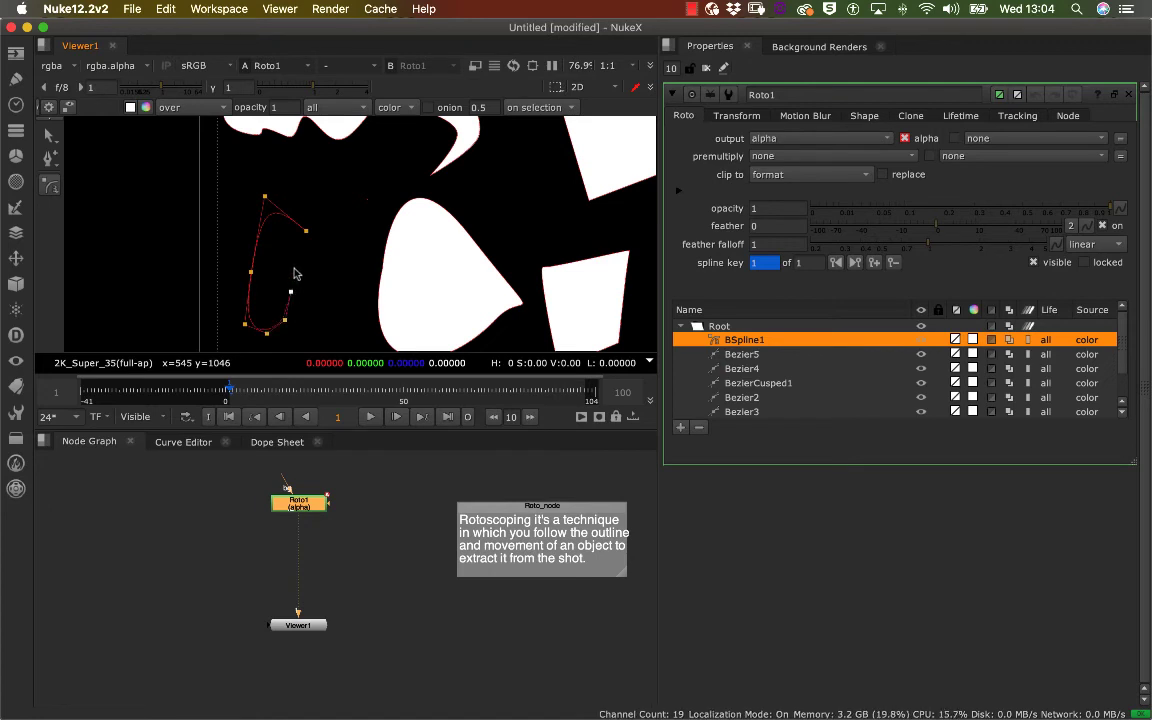
pyautogui.click(318, 254)
pyautogui.press('Return')
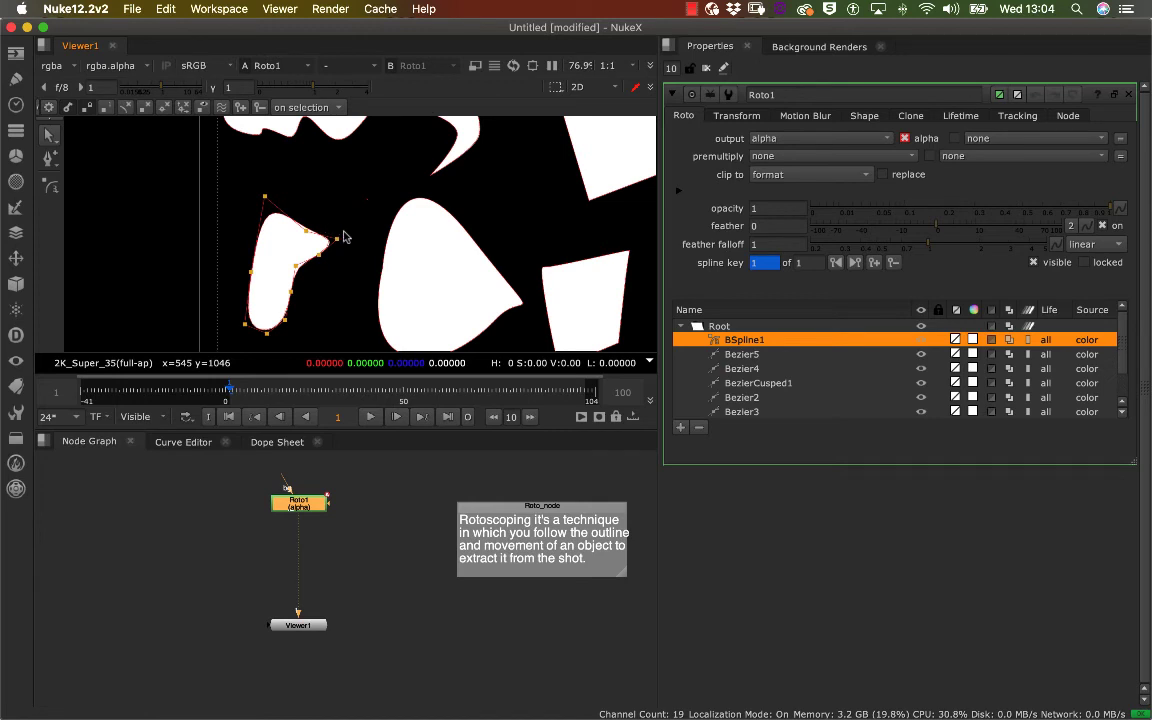
# - Reshape the B-Spline's upper-right side by raising its upper control points, pulling the lower-right one outward and moving the inner corner inward
pyautogui.moveTo(306, 231); pyautogui.dragTo(306, 203)
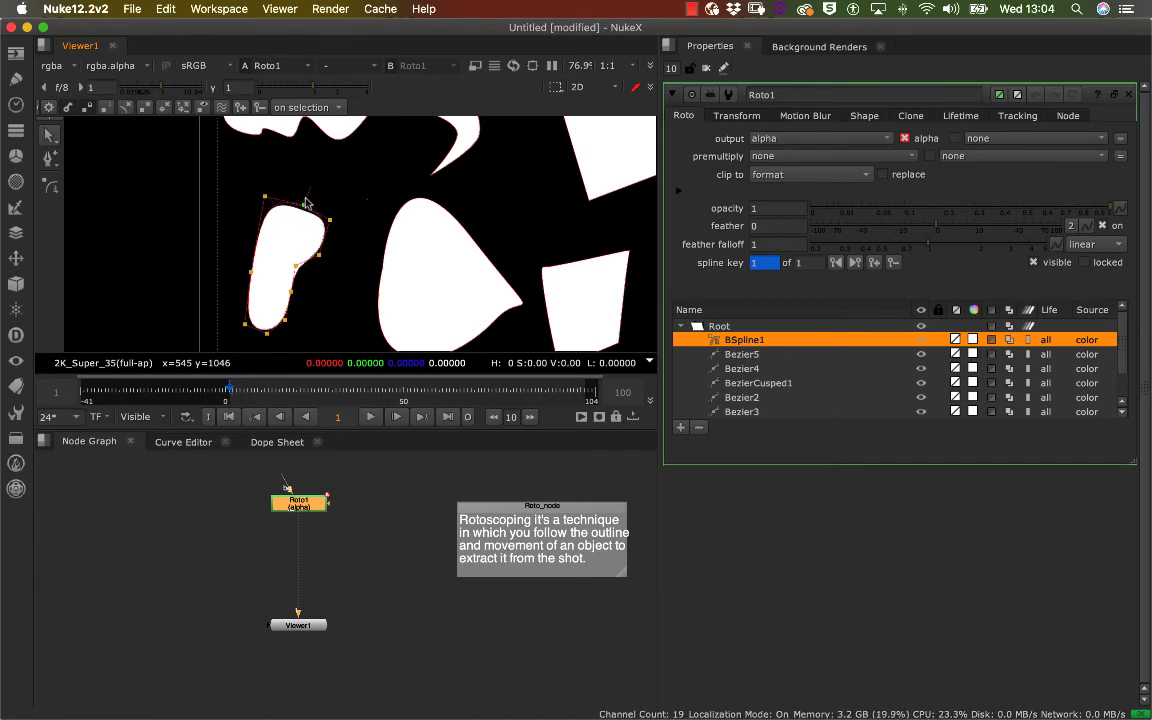
pyautogui.scroll(5, 345, 226)
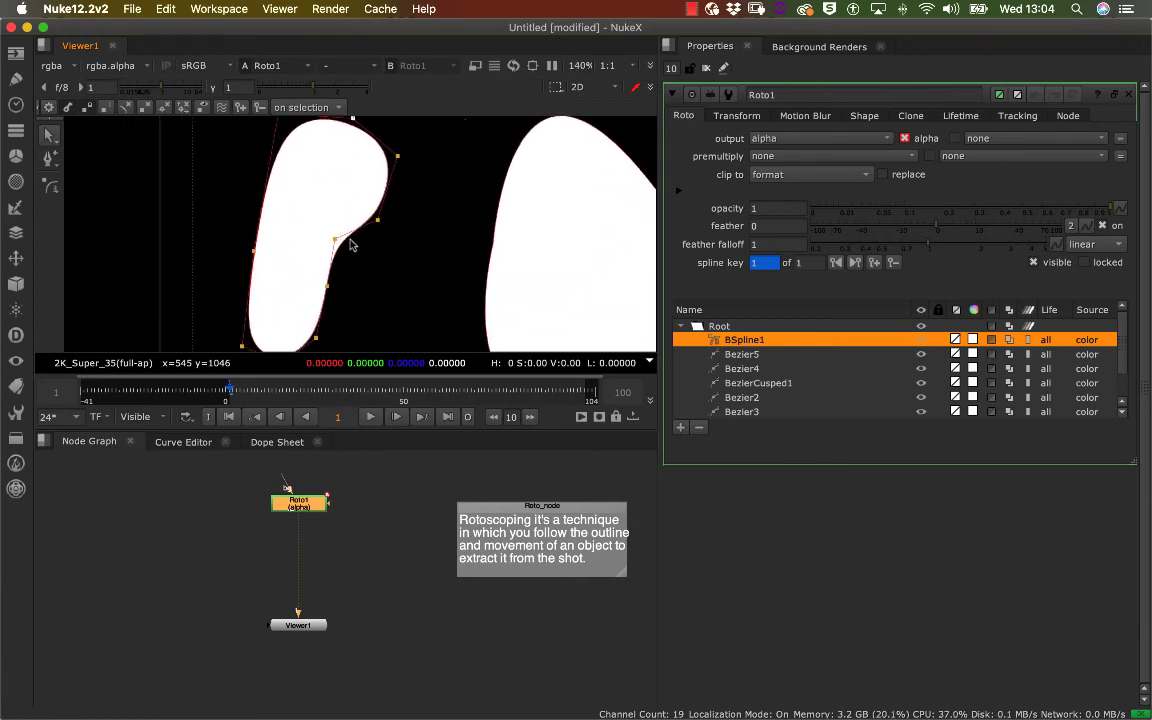
pyautogui.moveTo(336, 241); pyautogui.dragTo(401, 234)
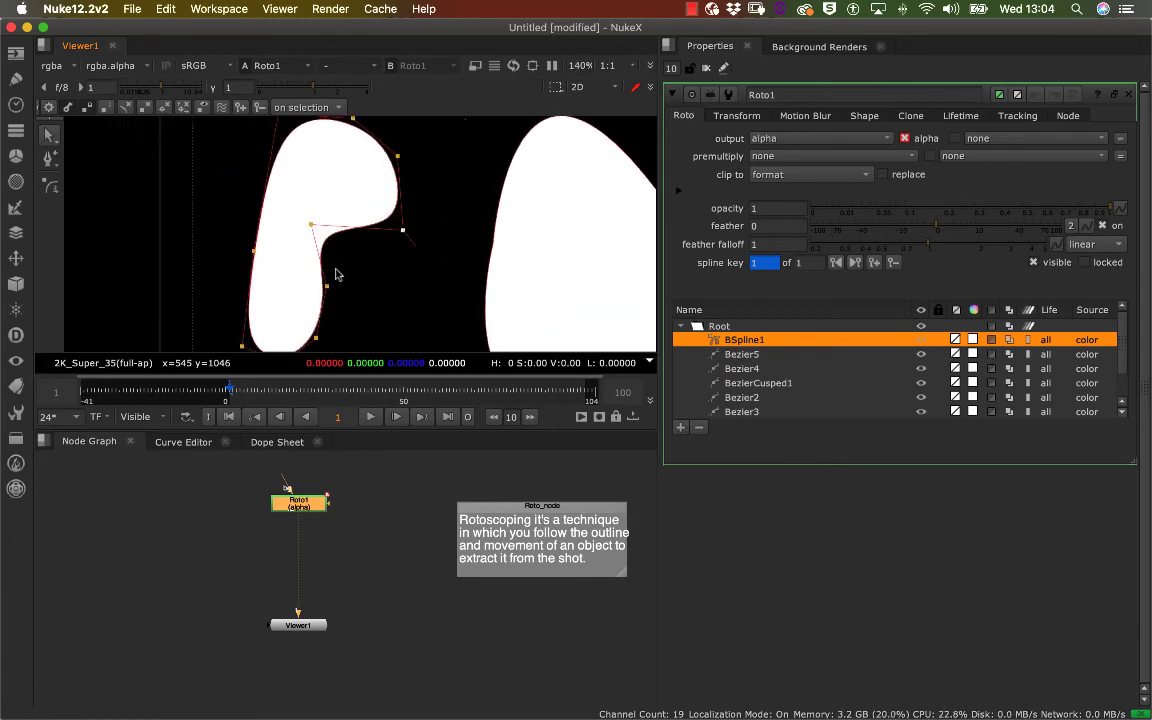
# - Pull a soft feather outward from the B-Spline's lower-right bulge point, extend it slightly, and remove the feather
pyautogui.moveTo(358, 223)
pyautogui.mouseDown(button='middle')
pyautogui.moveTo(352, 232)
pyautogui.moveTo(350, 218)
pyautogui.mouseUp(button='middle')
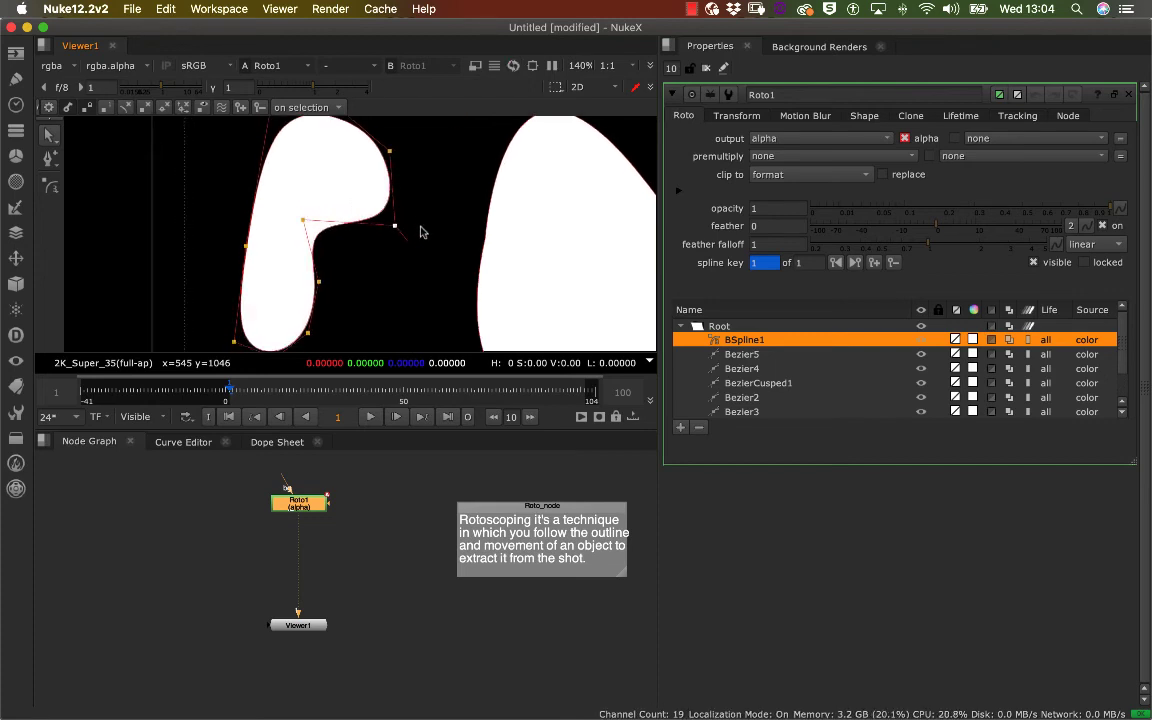
pyautogui.scroll(2, 420, 222)
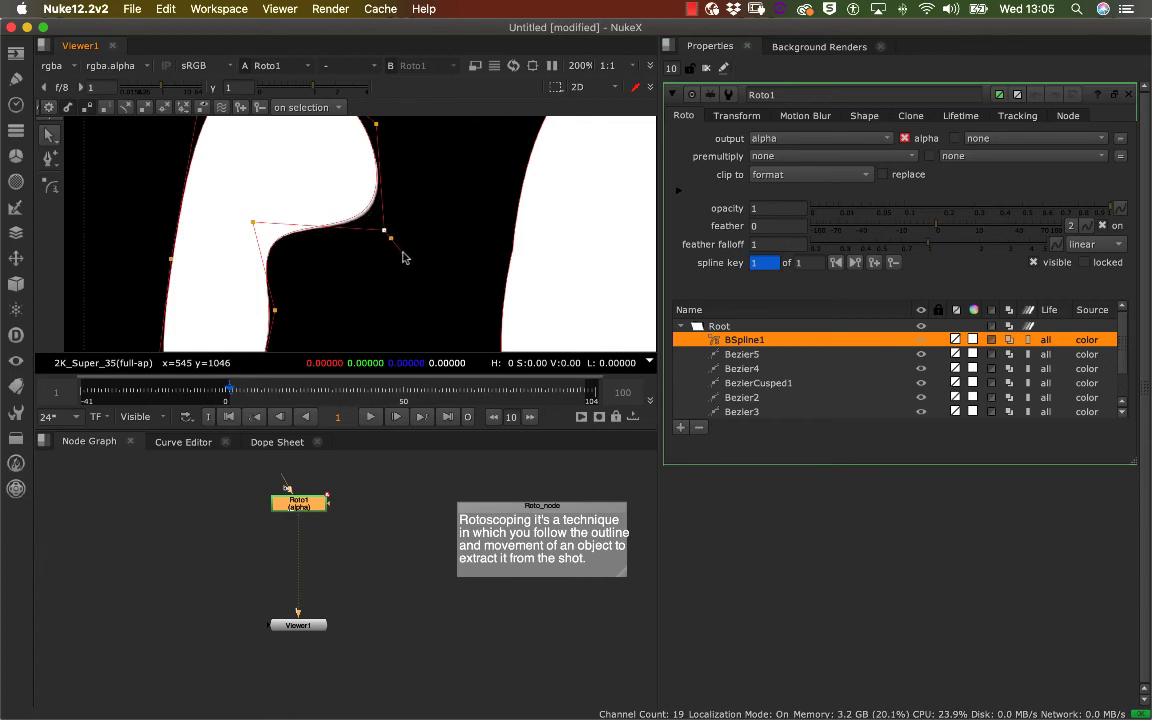
pyautogui.moveTo(403, 258); pyautogui.dragTo(408, 262)
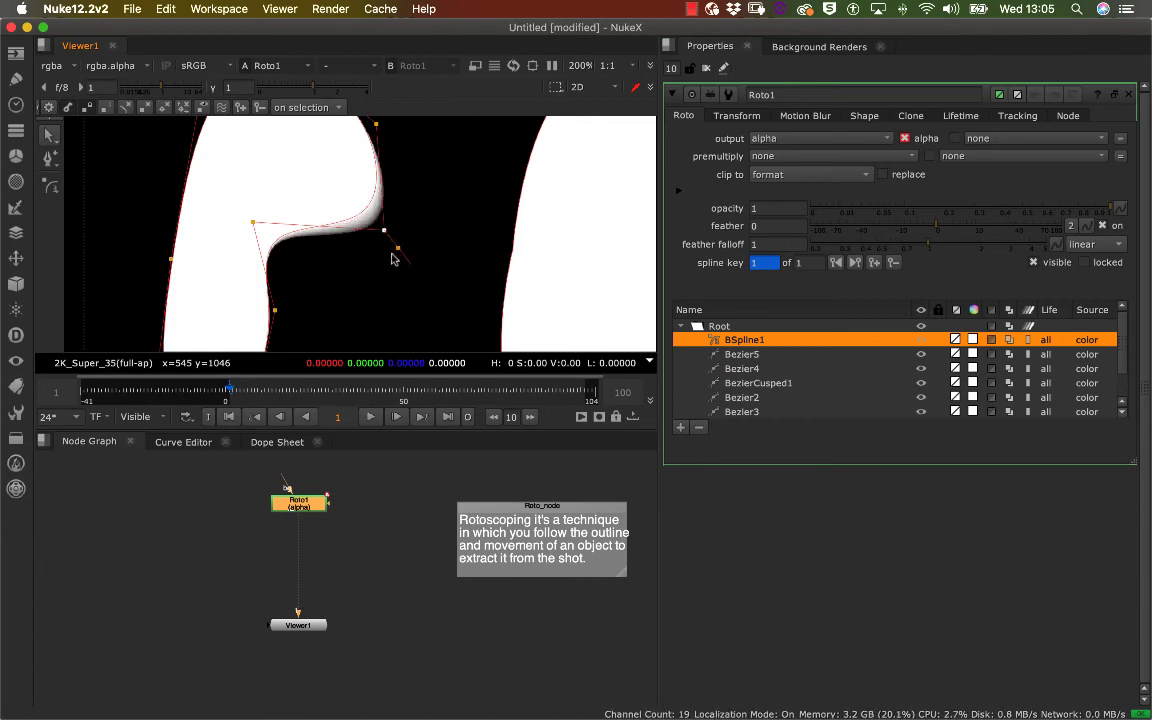
pyautogui.hotkey('shift', 'e')
# - Select Bezier5, Bezier4 and Bezier2 in turn in the shape list to identify each one in the viewer
pyautogui.moveTo(365, 240); pyautogui.dragTo(421, 182, button='middle')
pyautogui.keyDown('alt'); pyautogui.moveTo(399, 239); pyautogui.dragTo(370, 242, button='middle'); pyautogui.keyUp('alt')
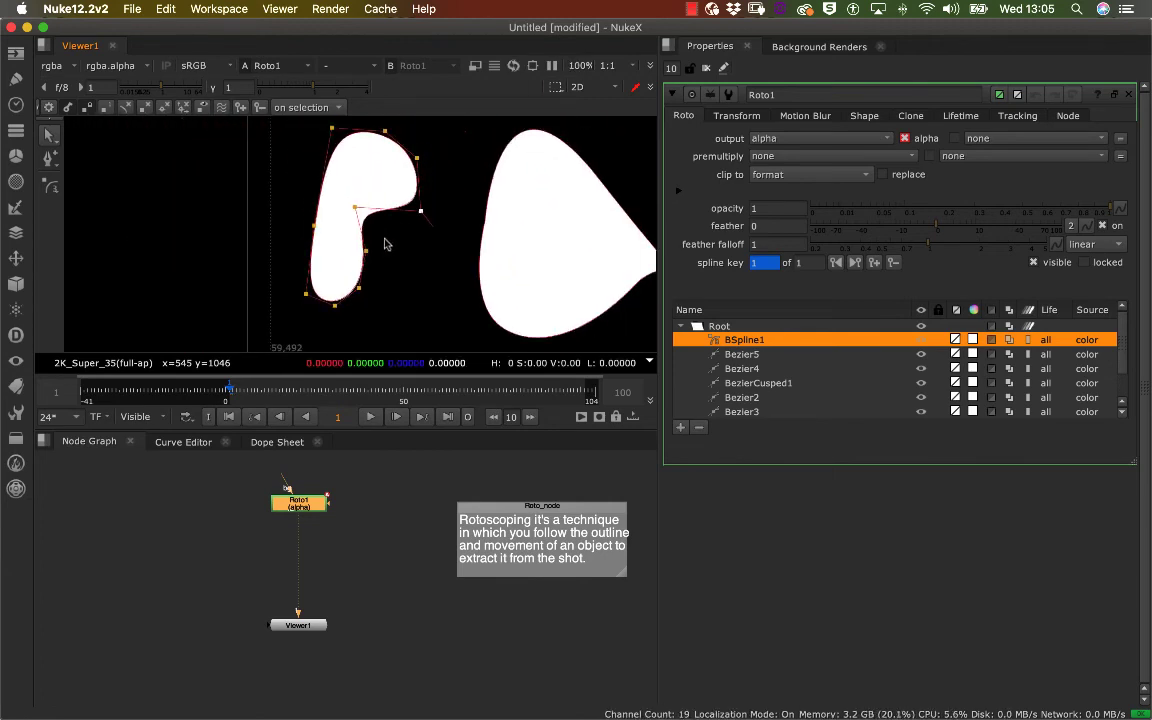
pyautogui.moveTo(400, 244)
pyautogui.keyDown('alt'); pyautogui.mouseDown(button='middle')
pyautogui.moveTo(410, 236)
pyautogui.moveTo(380, 252)
pyautogui.moveTo(399, 249)
pyautogui.mouseUp(button='middle'); pyautogui.keyUp('alt')
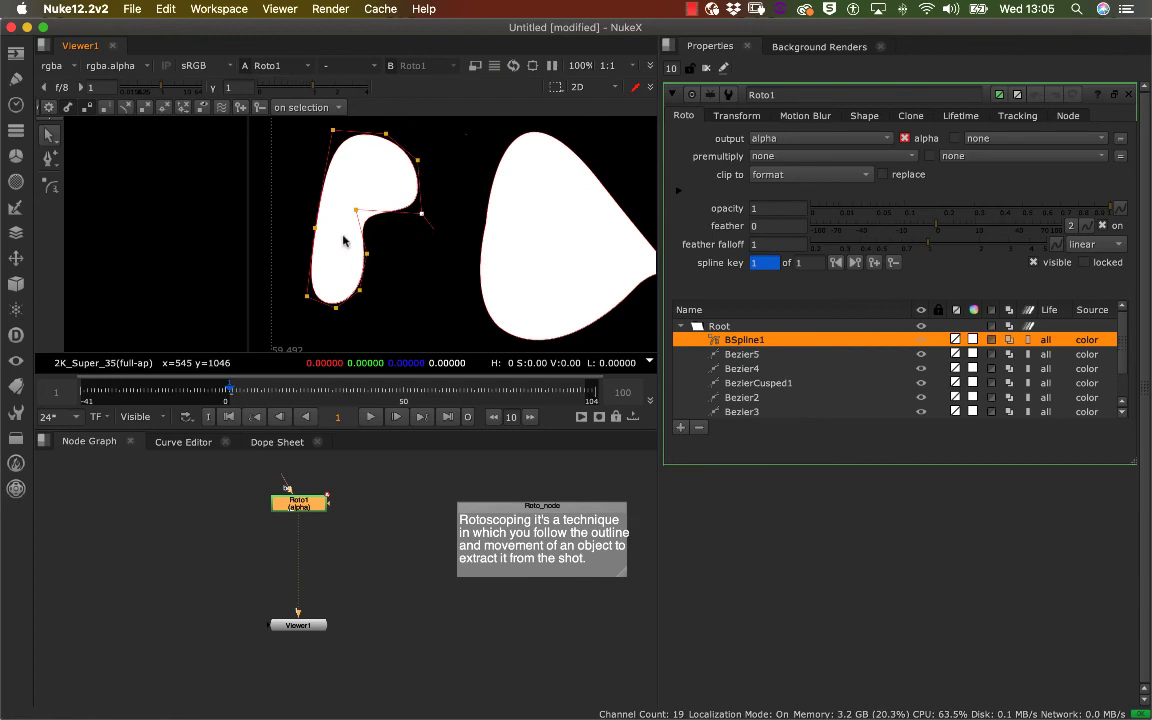
pyautogui.keyDown('alt'); pyautogui.moveTo(416, 259); pyautogui.dragTo(384, 284, button='middle'); pyautogui.keyUp('alt')
pyautogui.moveTo(474, 163); pyautogui.dragTo(353, 165, button='middle')
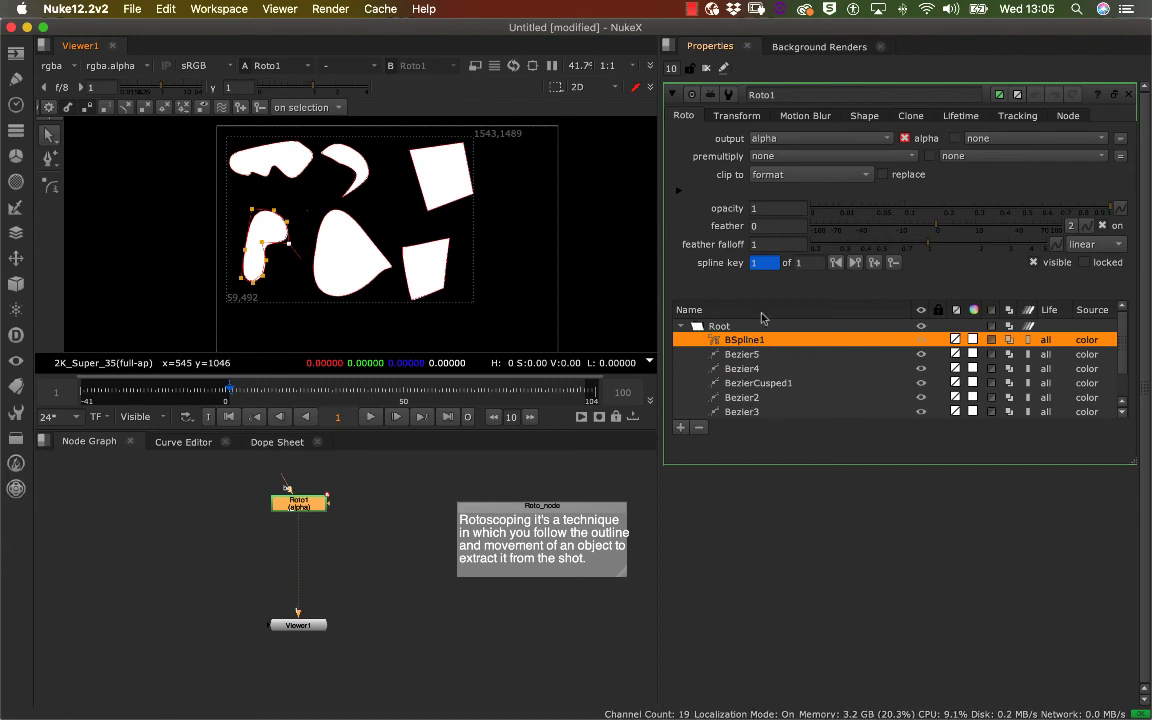
pyautogui.click(741, 355)
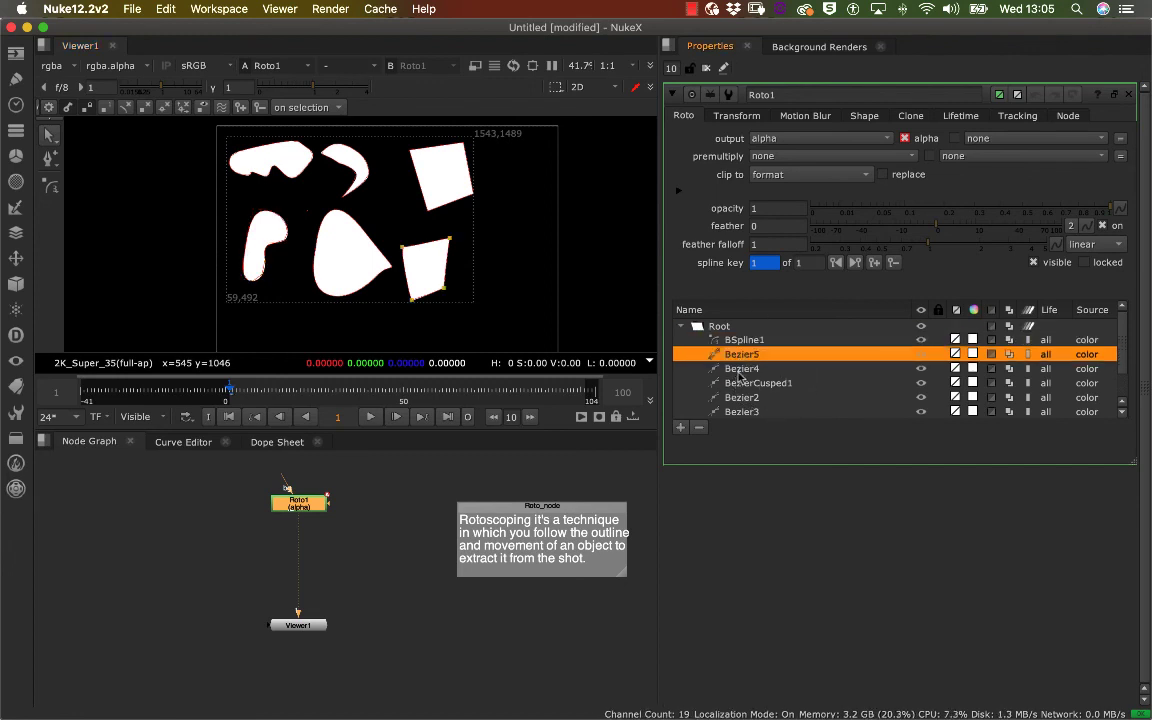
pyautogui.click(741, 370)
pyautogui.click(741, 398)
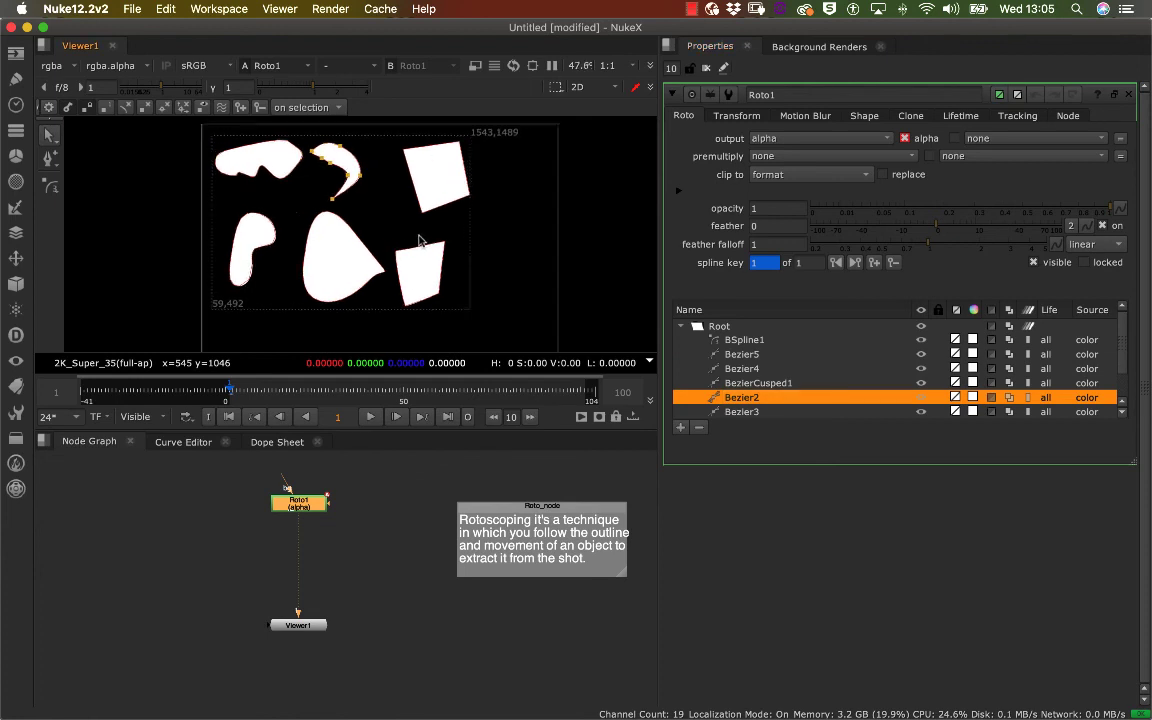
# - Select Bezier3, BezierCusped1, Bezier5 and BSpline1 in the shape list, returning to BezierCusped1, to identify each one in the viewer
pyautogui.click(741, 412)
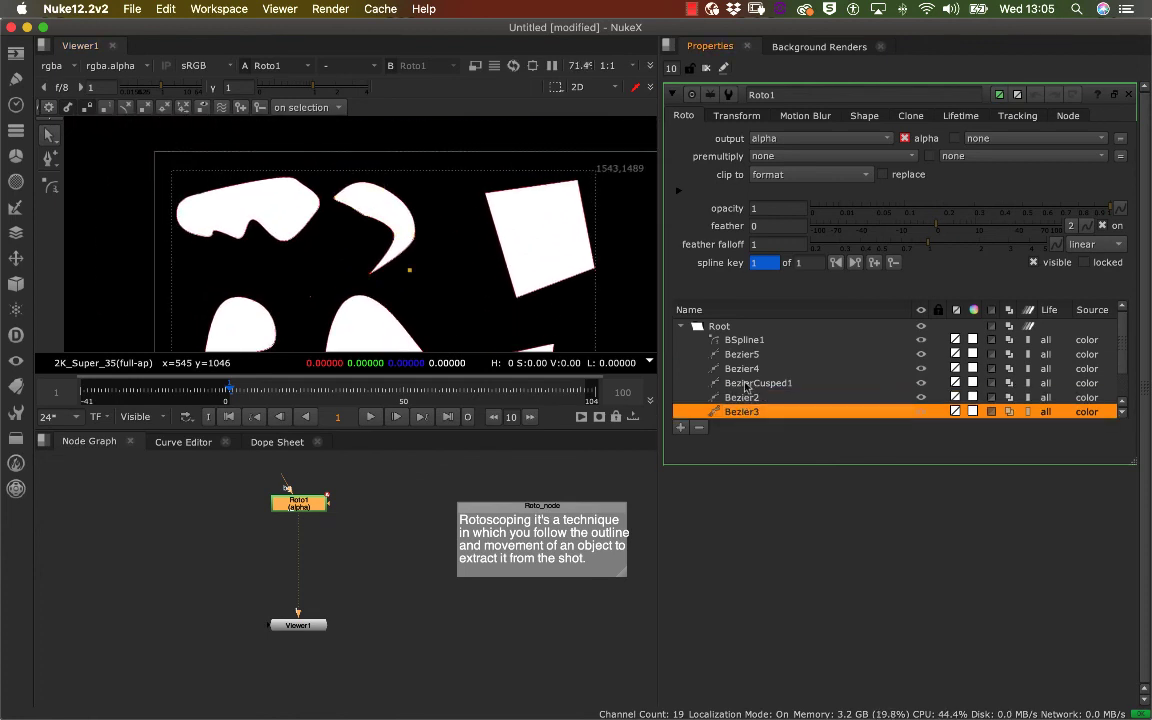
pyautogui.click(742, 385)
pyautogui.click(741, 355)
pyautogui.click(744, 340)
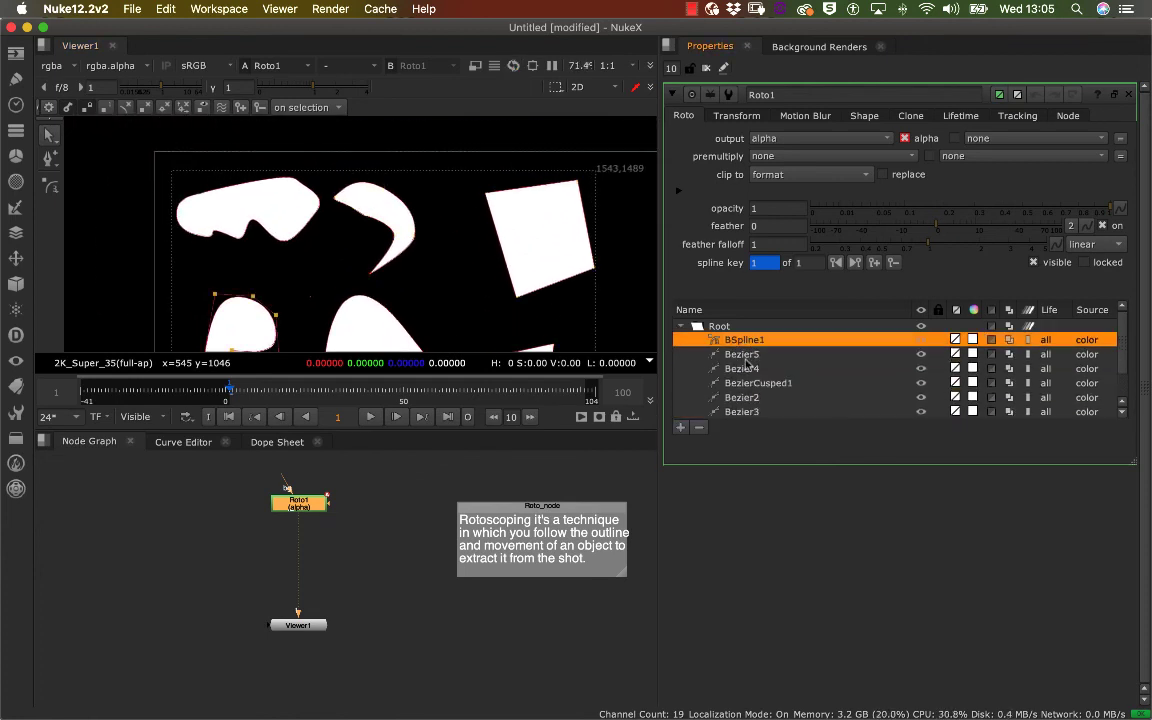
pyautogui.click(756, 383)
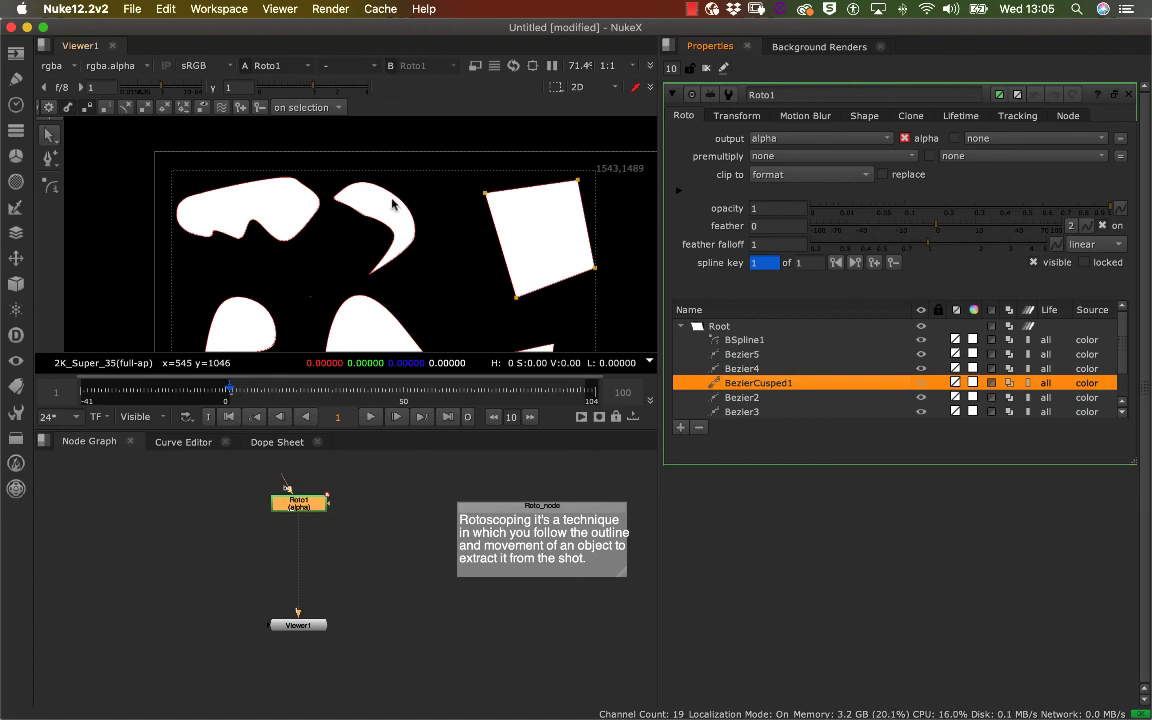
# - Delete the BSpline1, Bezier5 and Bezier4 shapes from the Roto node's shape list
pyautogui.click(737, 341)
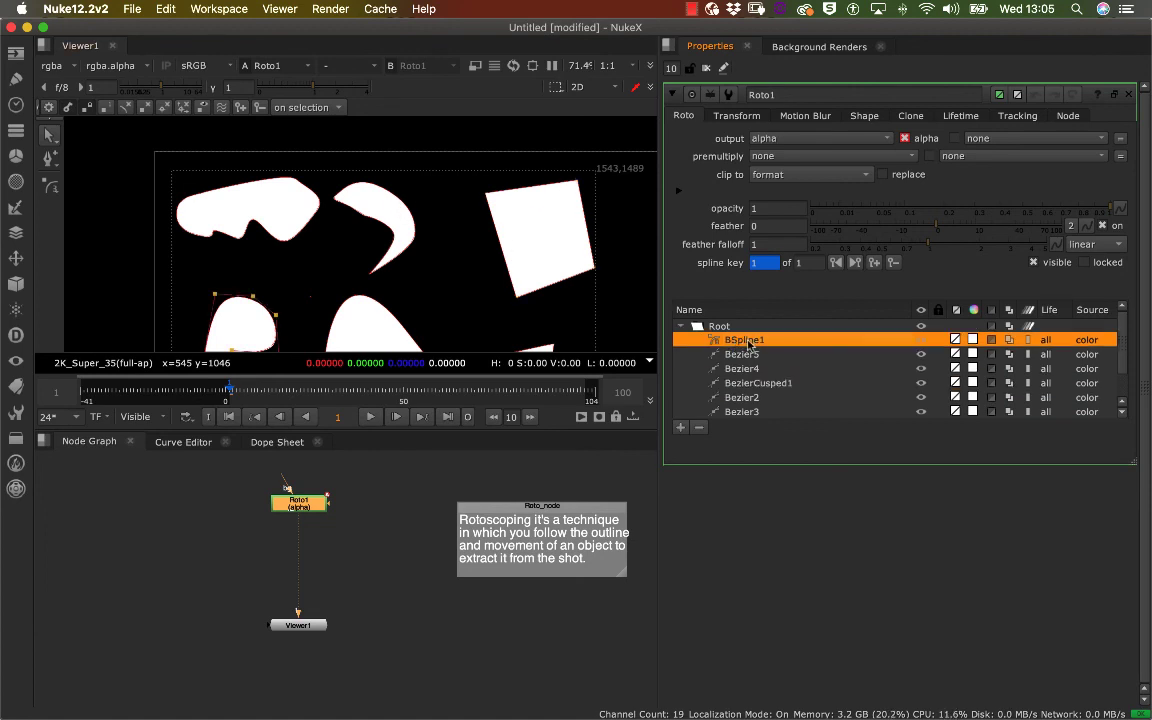
pyautogui.press('Delete')
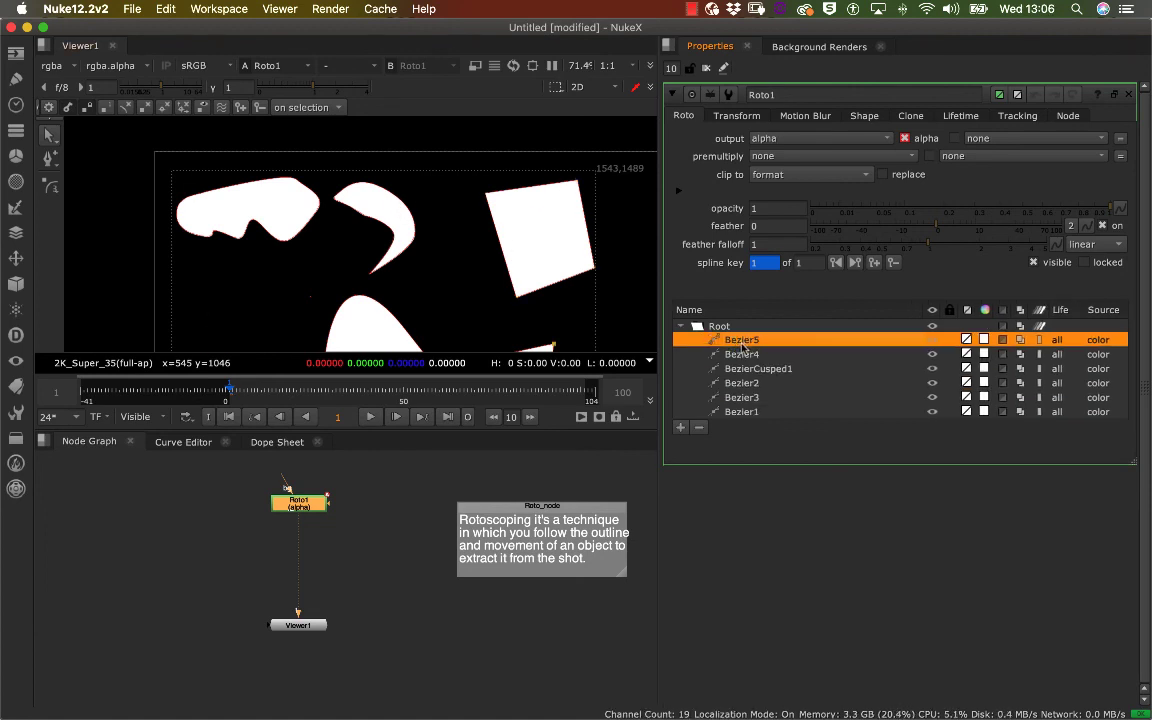
pyautogui.press('Delete')
pyautogui.scroll(-4, 476, 270)
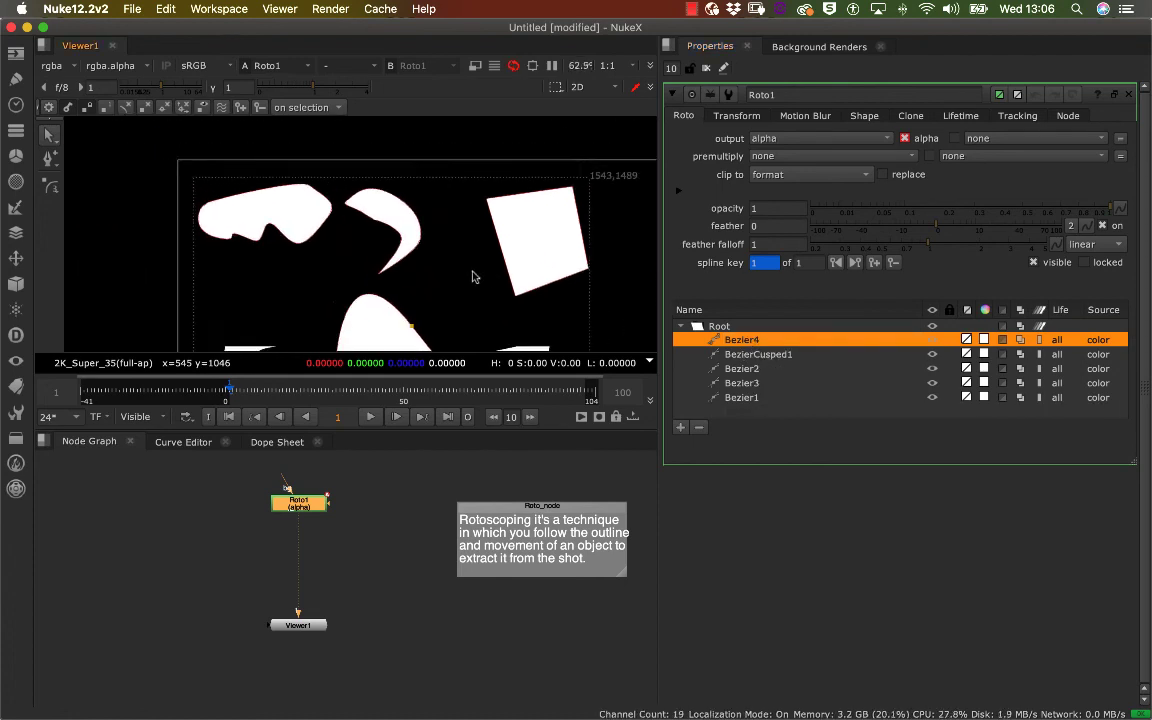
pyautogui.moveTo(487, 220); pyautogui.dragTo(462, 195, button='middle')
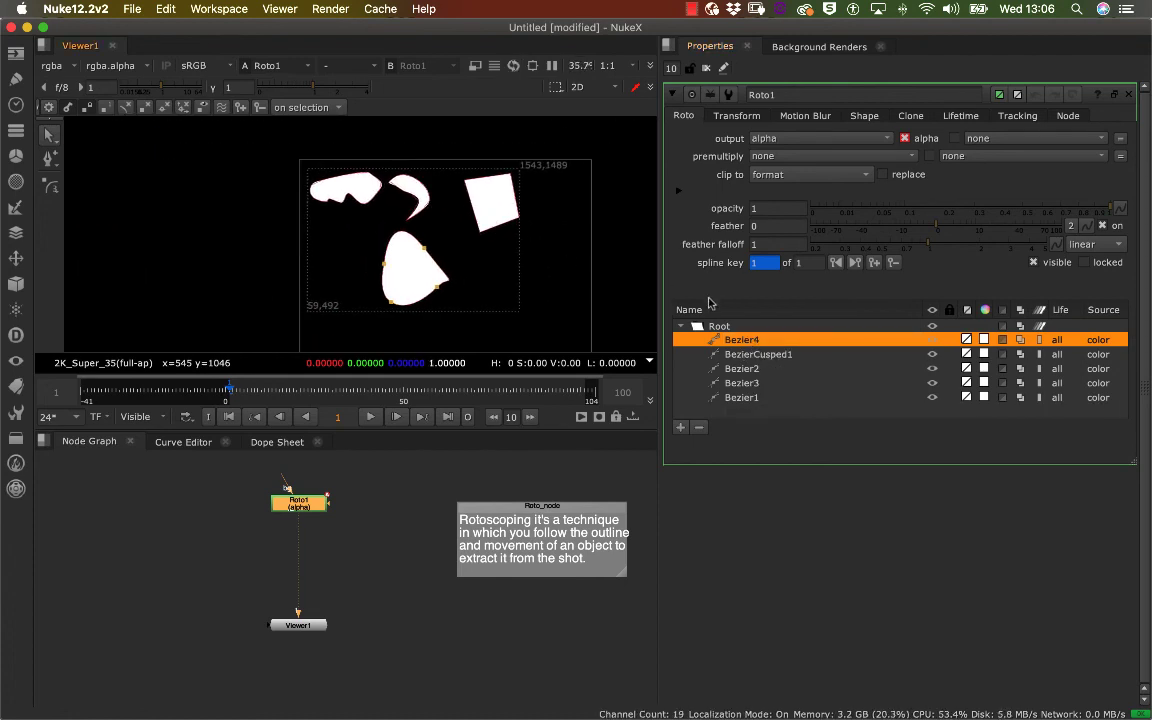
pyautogui.press('Delete')
# - Select BezierCusped1, Bezier3 and Bezier2 alternately in the shape list to match the remaining names to their shapes
pyautogui.doubleClick(747, 341)
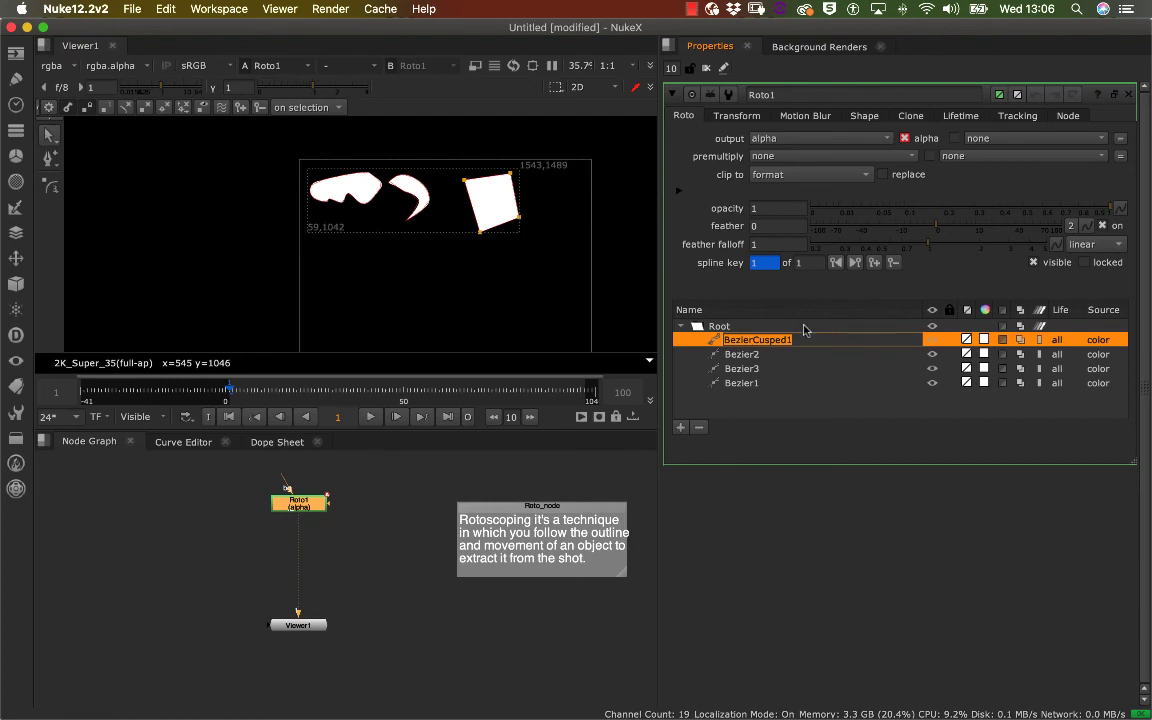
pyautogui.click(745, 368)
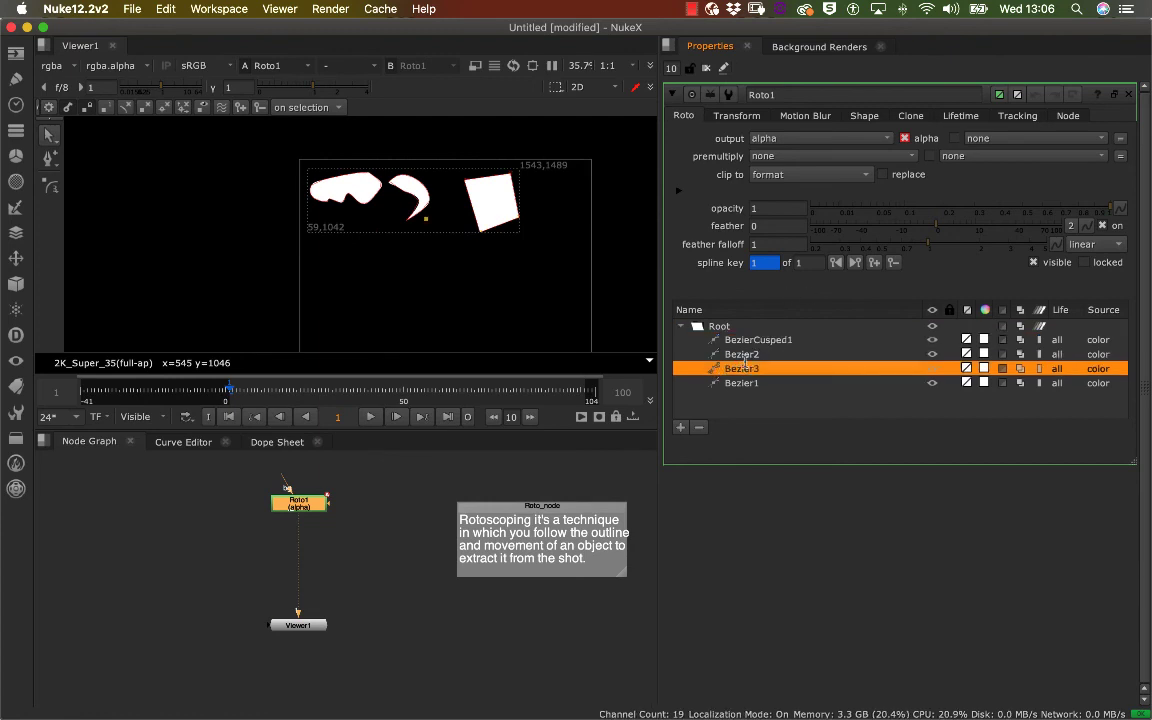
pyautogui.doubleClick(745, 354)
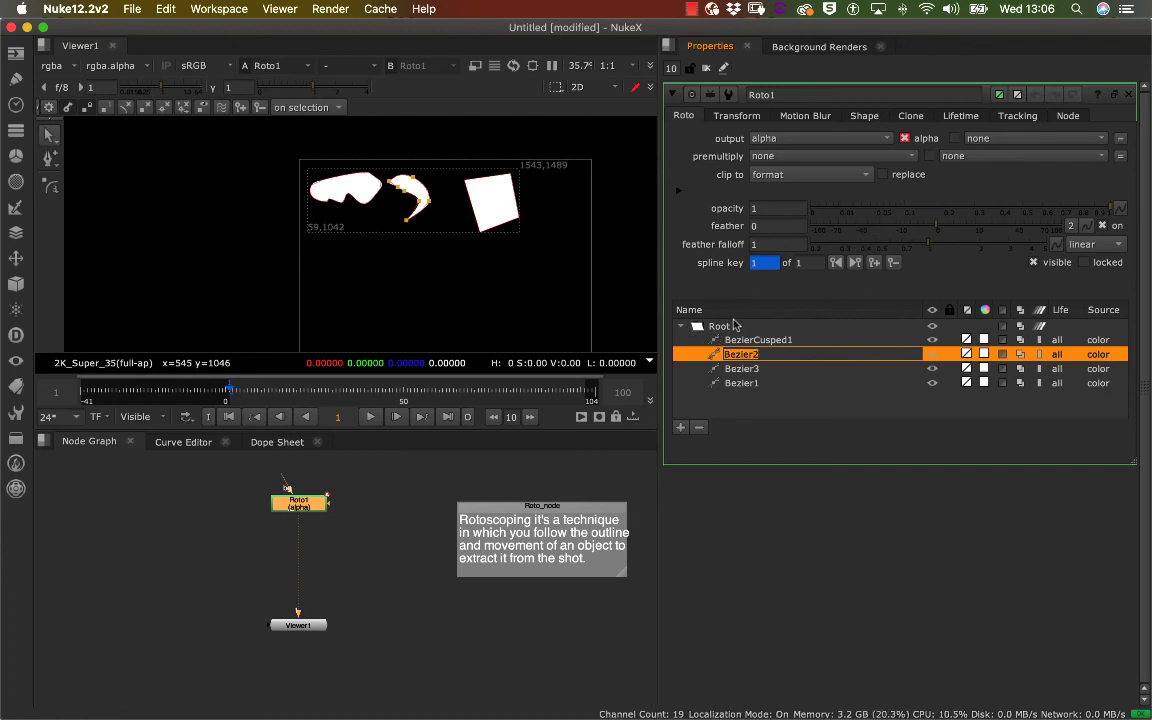
pyautogui.click(746, 370)
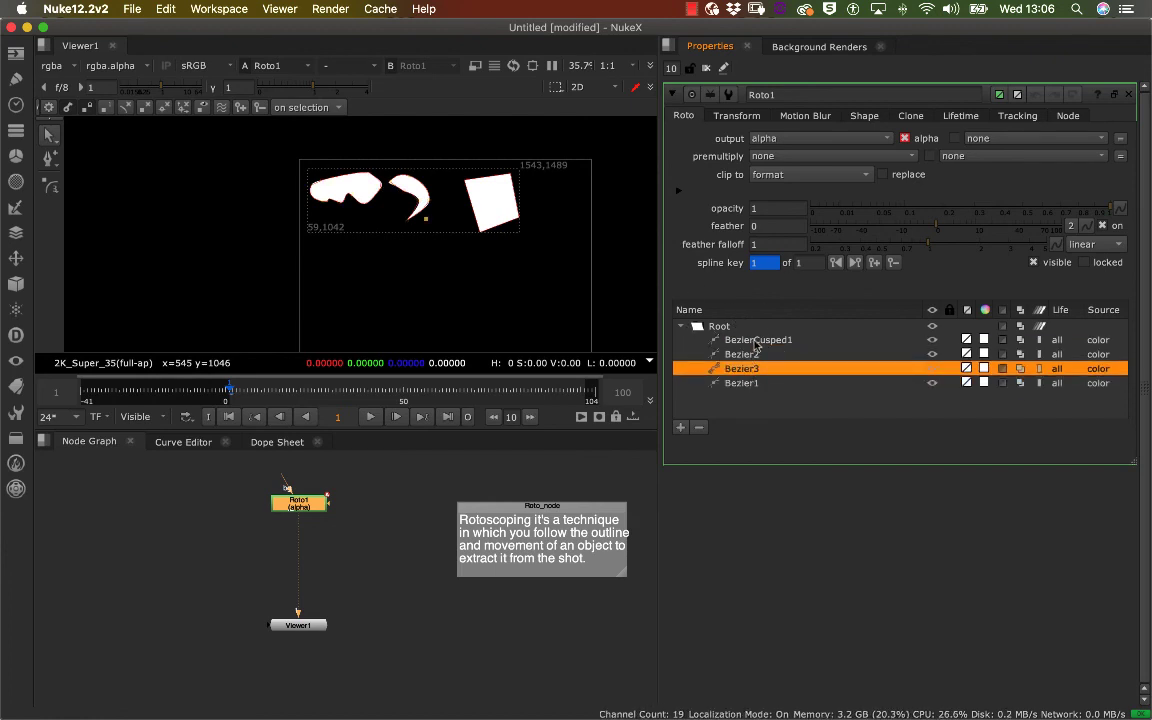
pyautogui.click(757, 342)
pyautogui.click(738, 355)
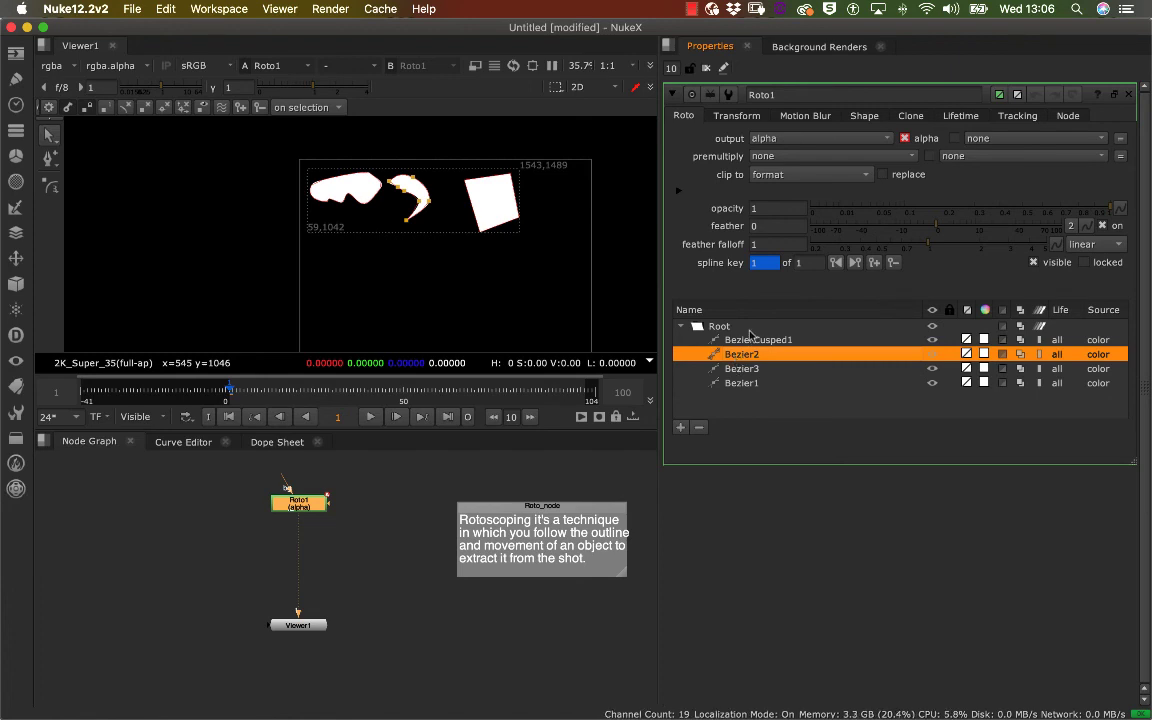
# - Delete the remaining shapes BezierCusped1, Bezier2, Bezier3 and Bezier1, leaving only the Root layer in the list
pyautogui.click(752, 342)
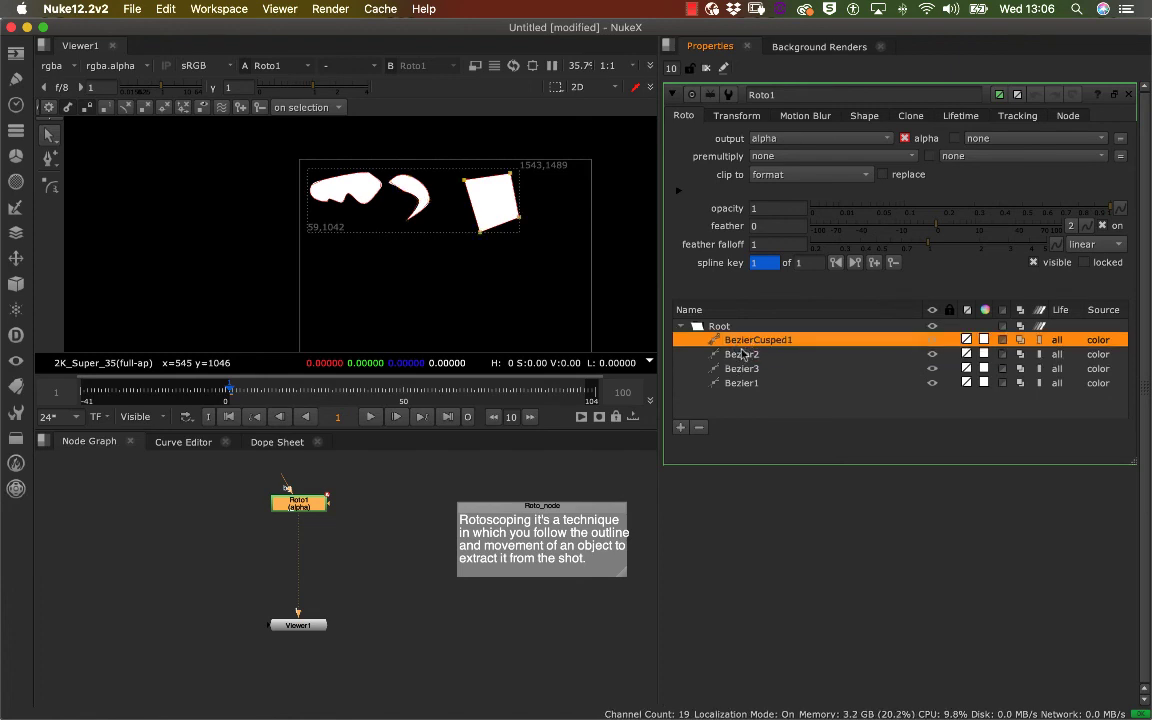
pyautogui.press('Delete')
pyautogui.press('Delete')
pyautogui.press('Delete')
pyautogui.press('Delete')
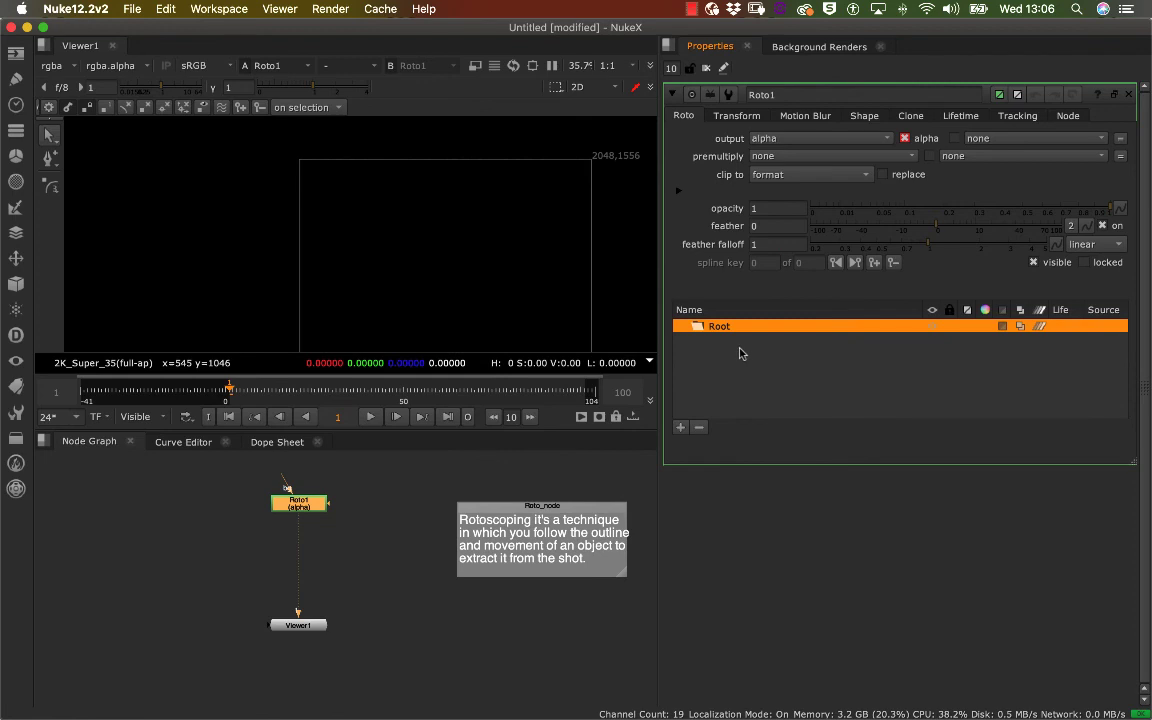